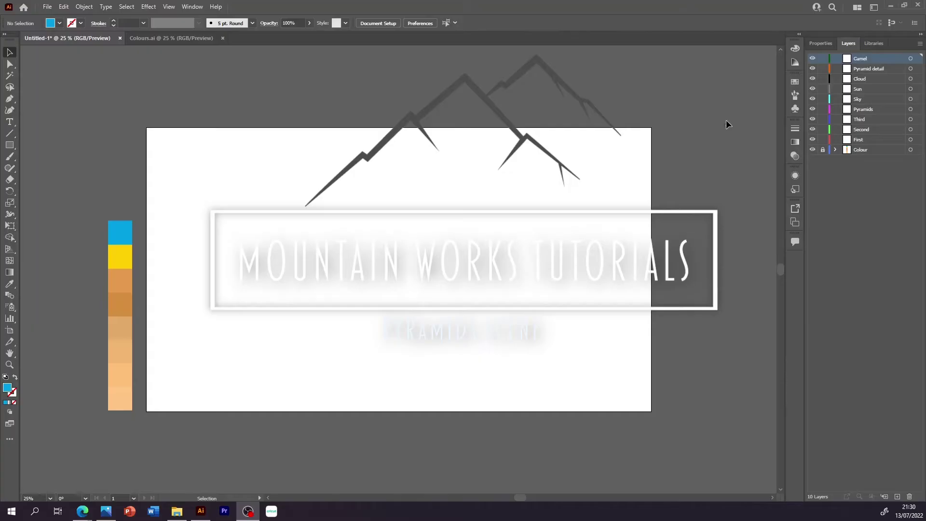
Step: Target the First layer and set the Pen tool to no fill with a 1 pt red stroke
left_click(835, 140)
left_click(820, 43)
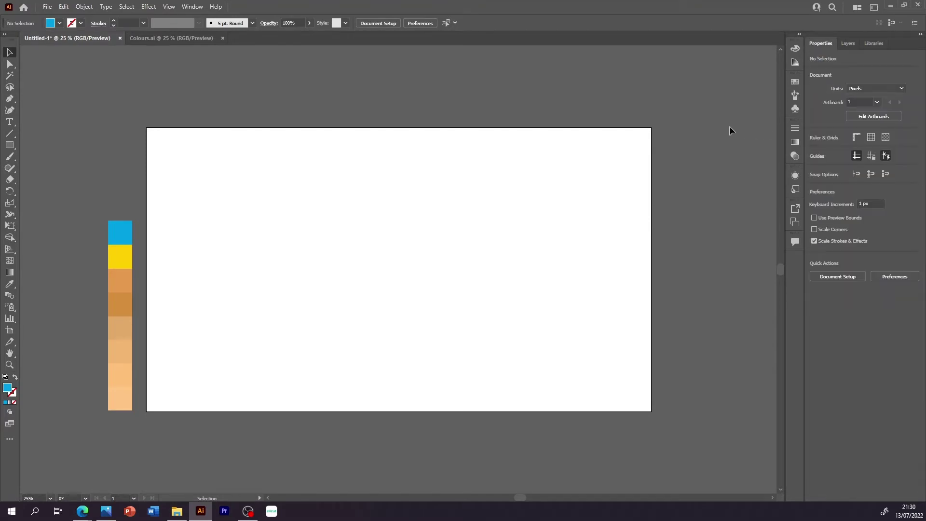
key("p")
left_click(814, 149)
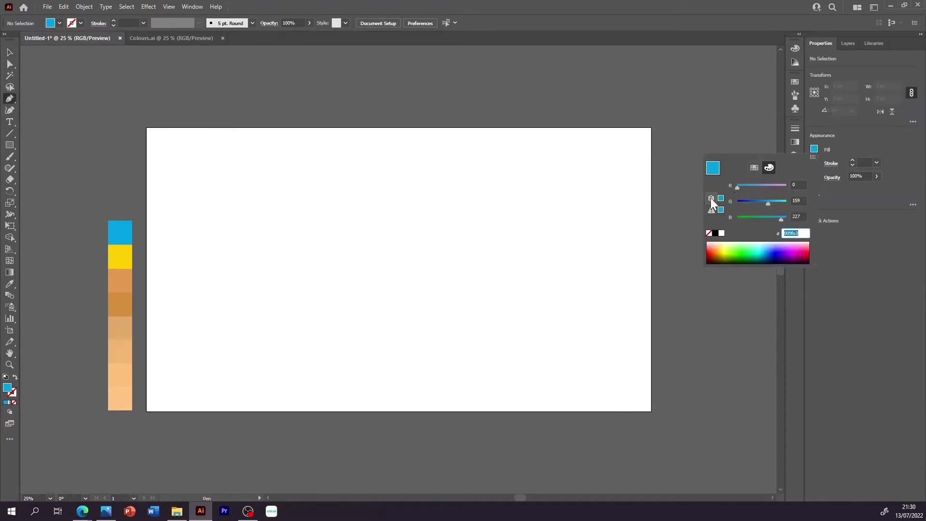
left_click(710, 234)
left_click(814, 163)
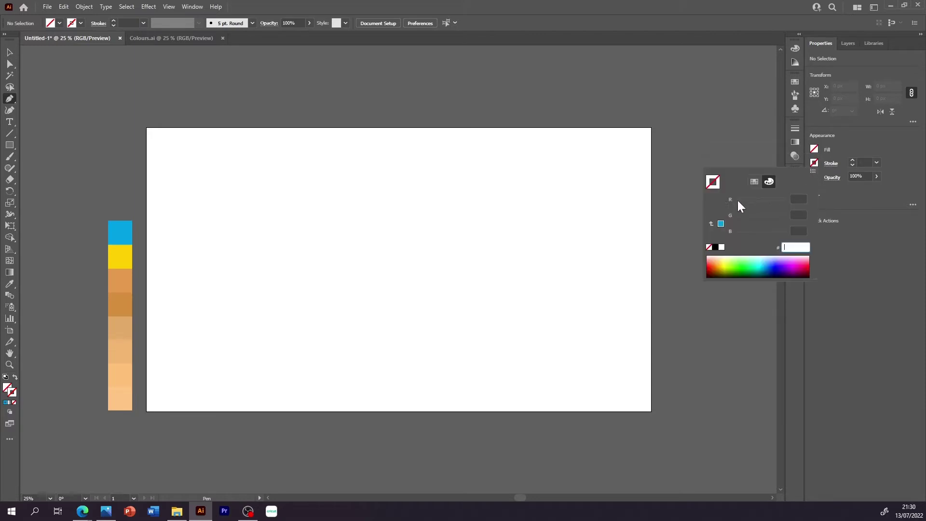
left_click(754, 181)
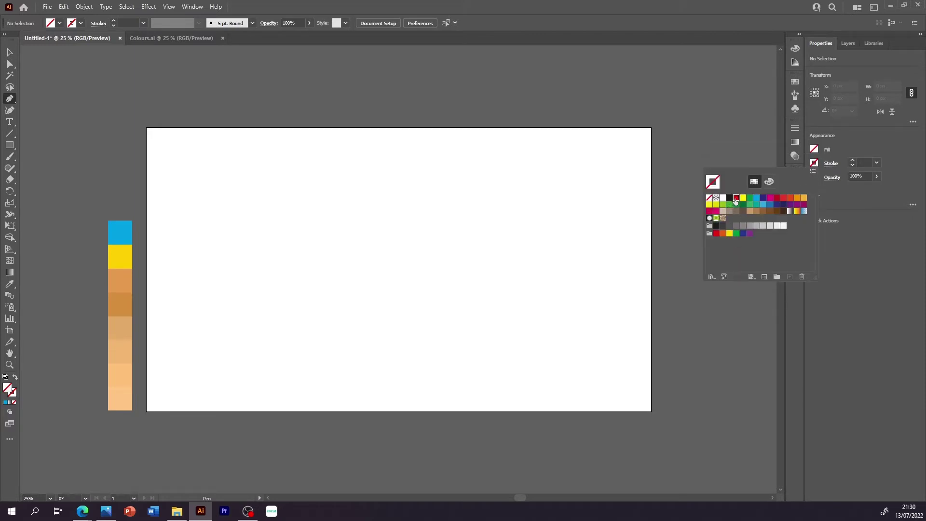
left_click(733, 198)
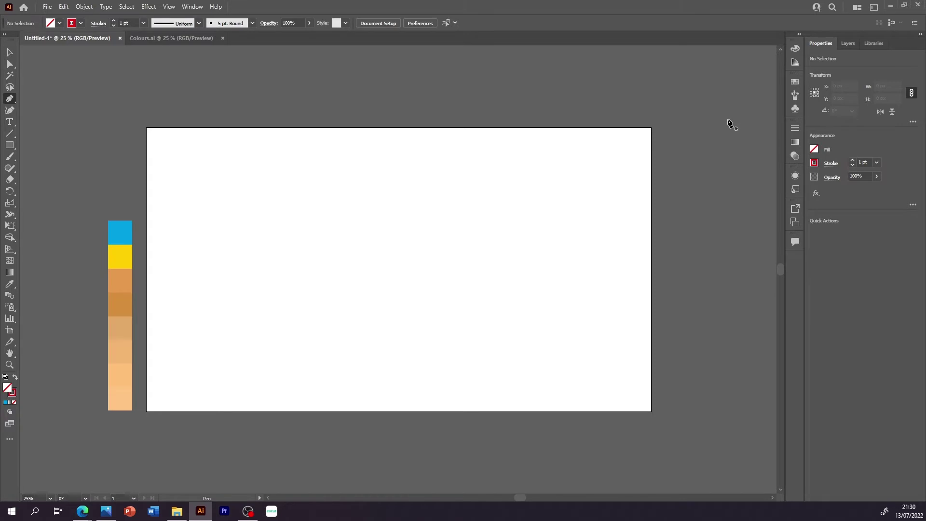
Step: Start the dune outline at the artboard's left edge and trace its ridge rightward
left_click(146, 342)
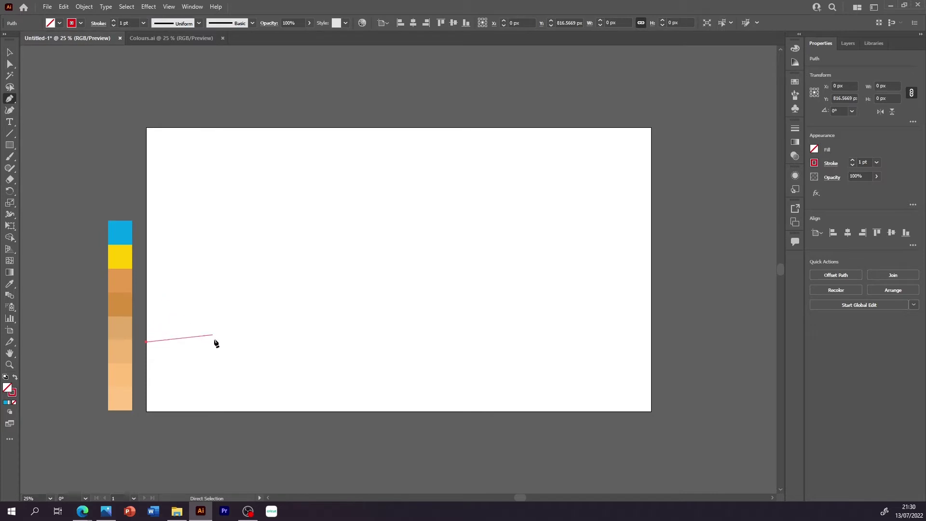
left_click(268, 361)
left_click(308, 366)
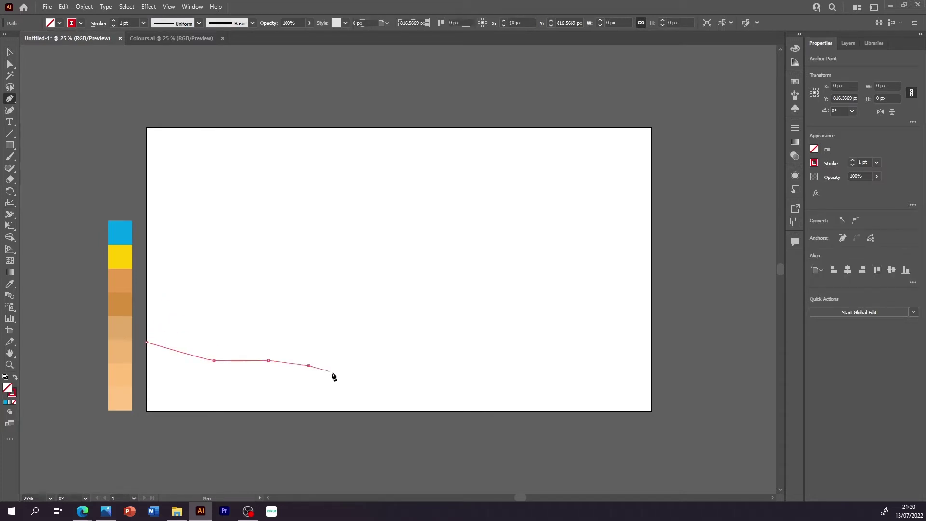
left_click(339, 373)
left_click(358, 375)
left_click(404, 376)
left_click(439, 382)
left_click(468, 390)
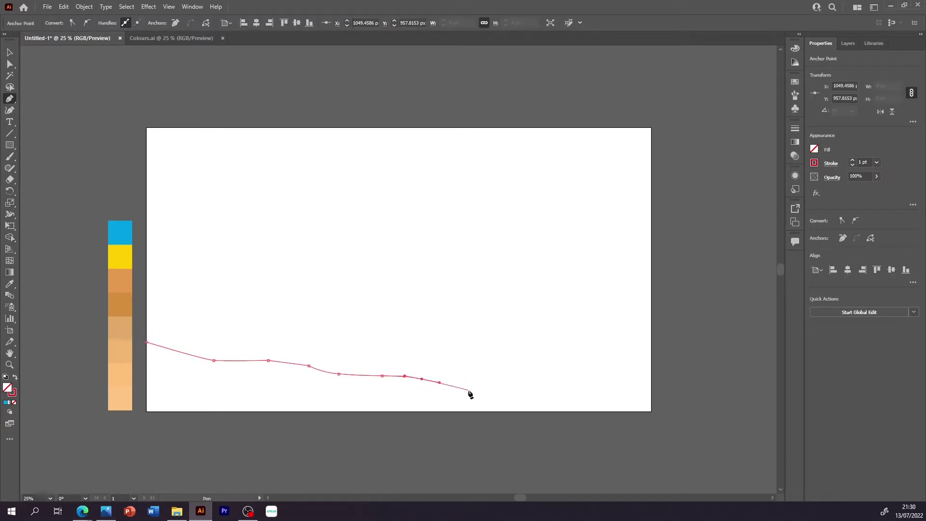
Step: Bring the ridge down to the bottom edge, add the bottom-left corner, and close the dune
left_click(526, 395)
left_click(542, 398)
left_click(556, 404)
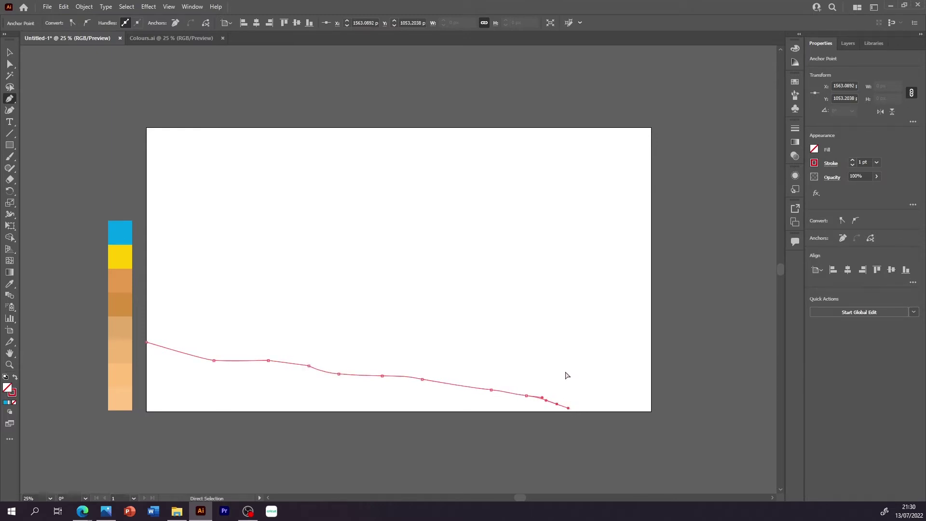
left_click(583, 411)
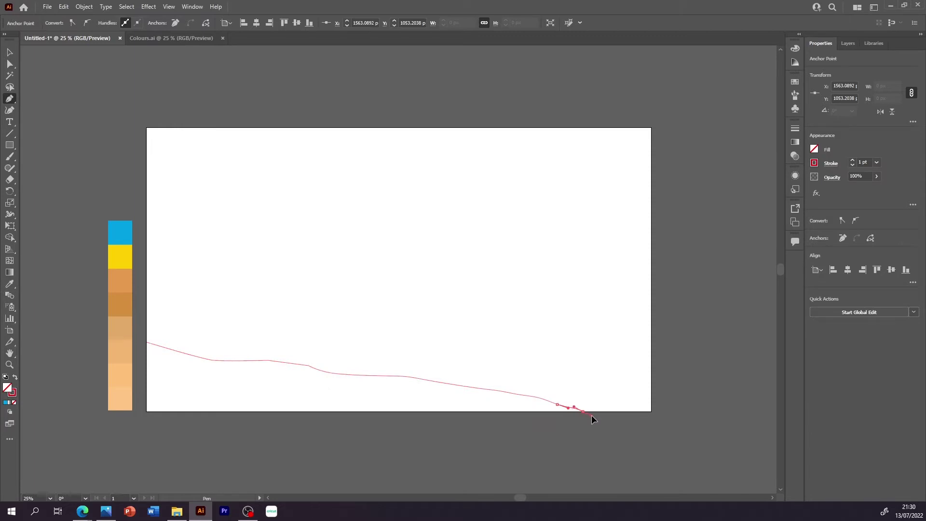
left_click(583, 412)
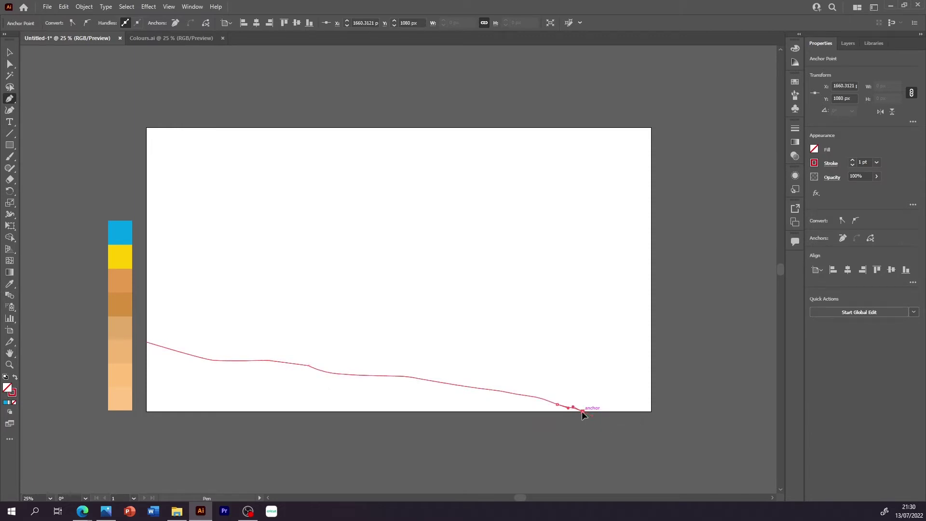
left_click(147, 411)
left_click(147, 342)
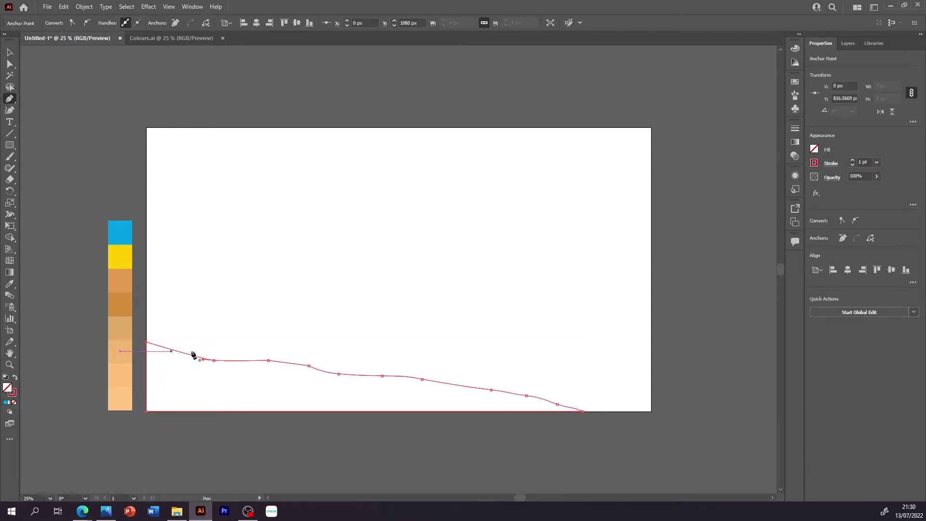
Step: Smooth the dune's left slope by dragging one of its anchor points
key("v")
left_click(482, 217)
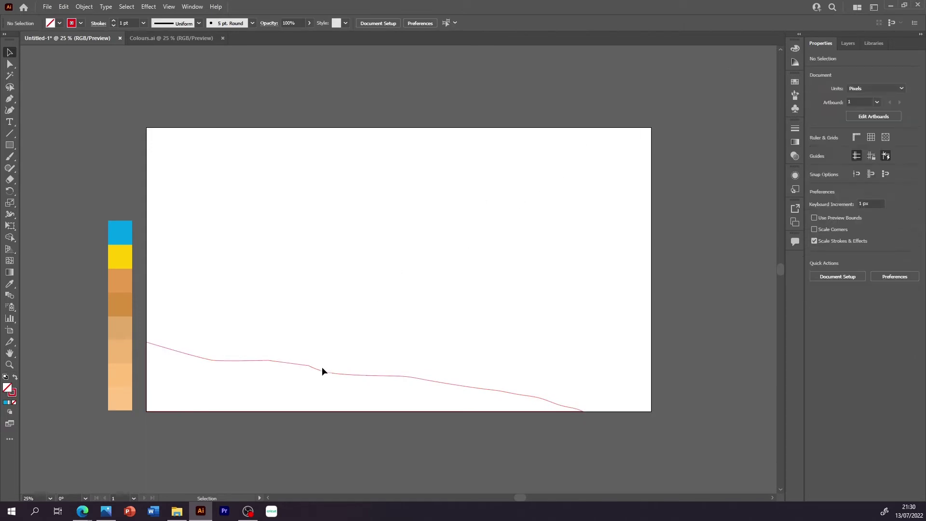
left_click(305, 369)
key("a")
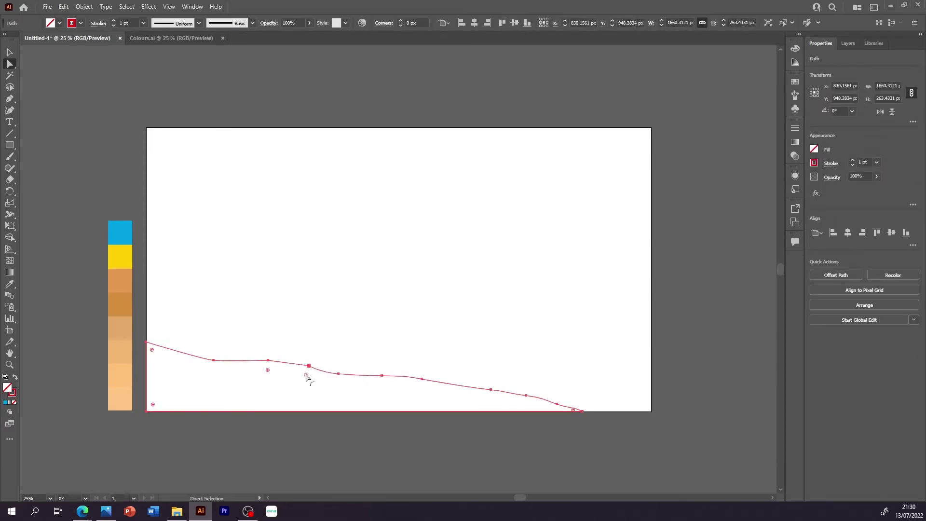
left_click(406, 316)
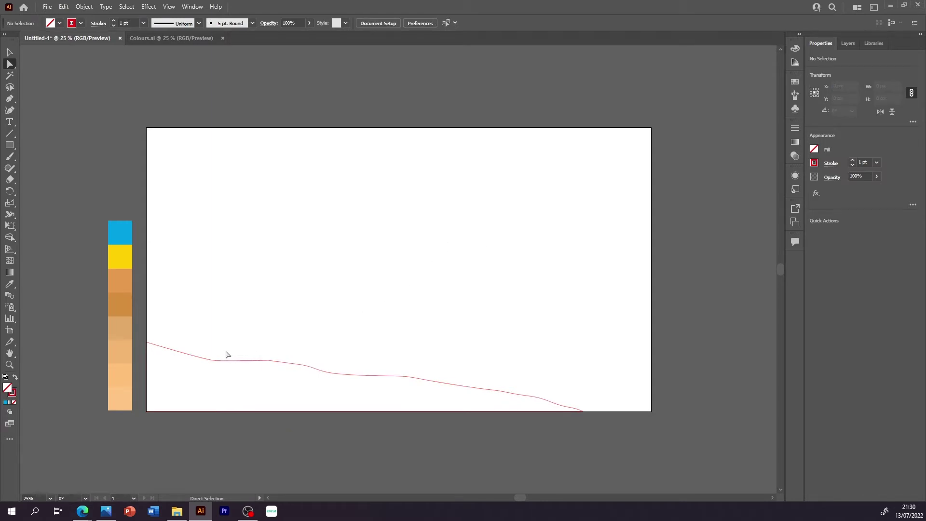
left_click(210, 368)
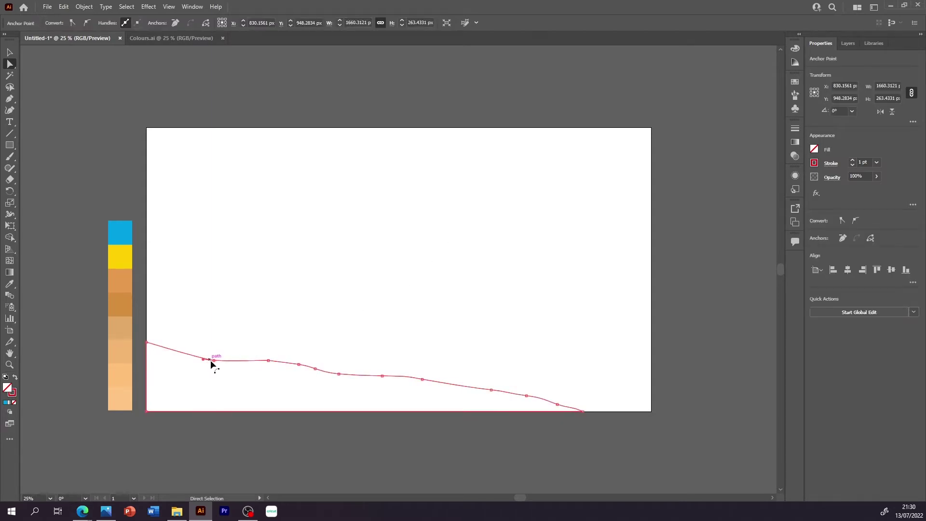
left_click_drag(211, 362, 214, 356)
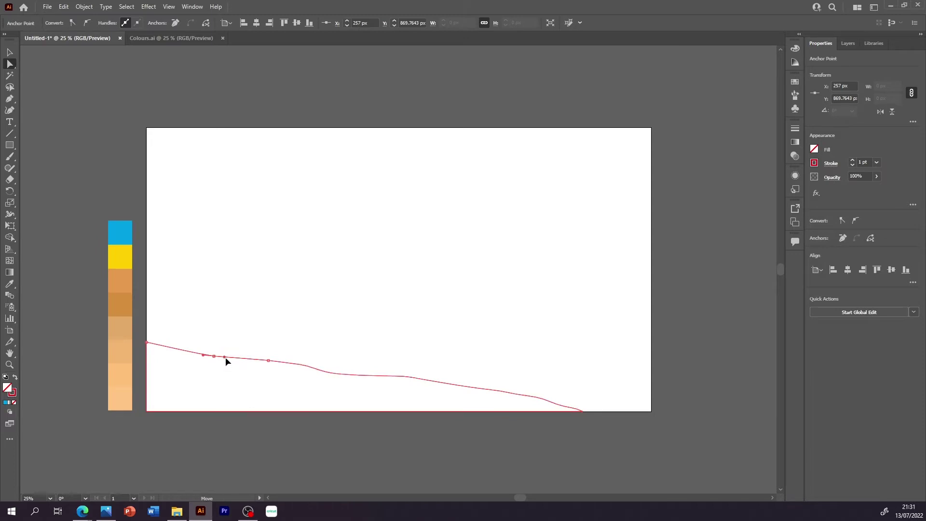
left_click(249, 376)
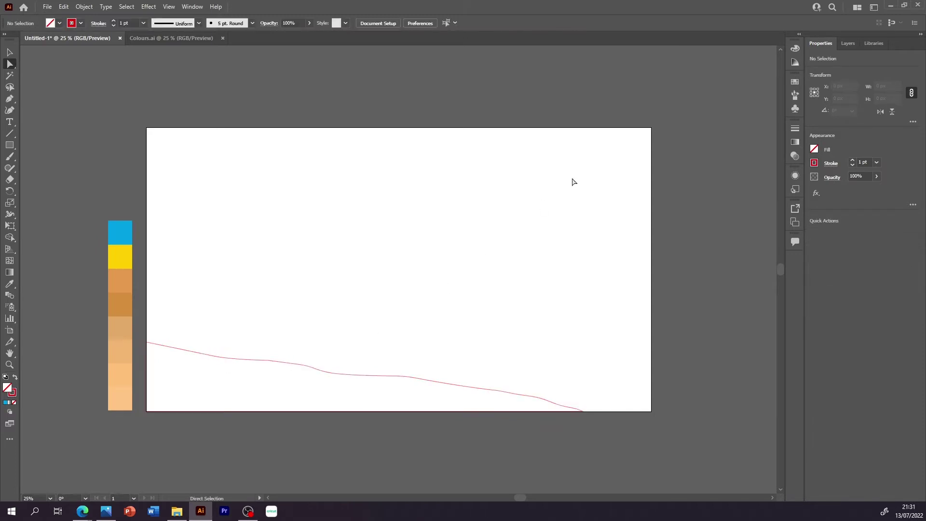
Step: Make the Second layer the drawing target
left_click(848, 44)
left_click(845, 129)
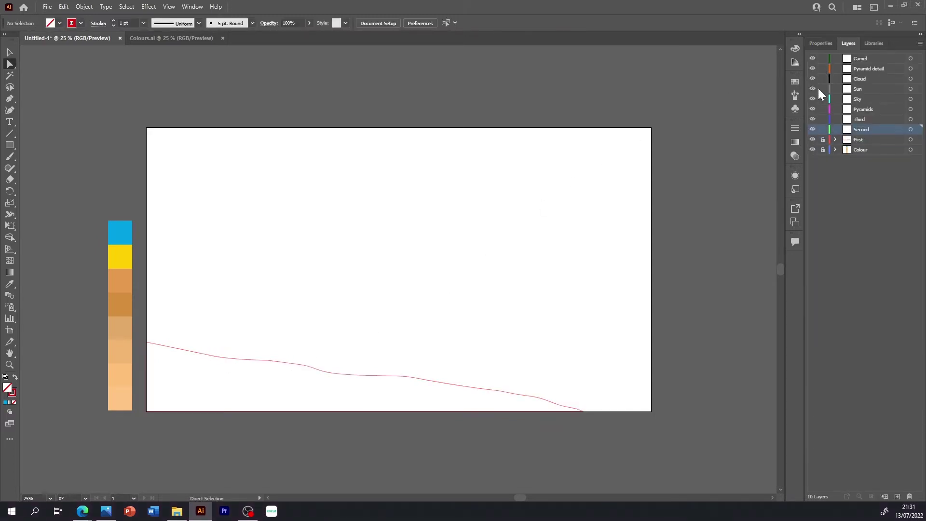
left_click(820, 44)
Step: Set the Pen tool's stroke to a pale yellow swatch
key("p")
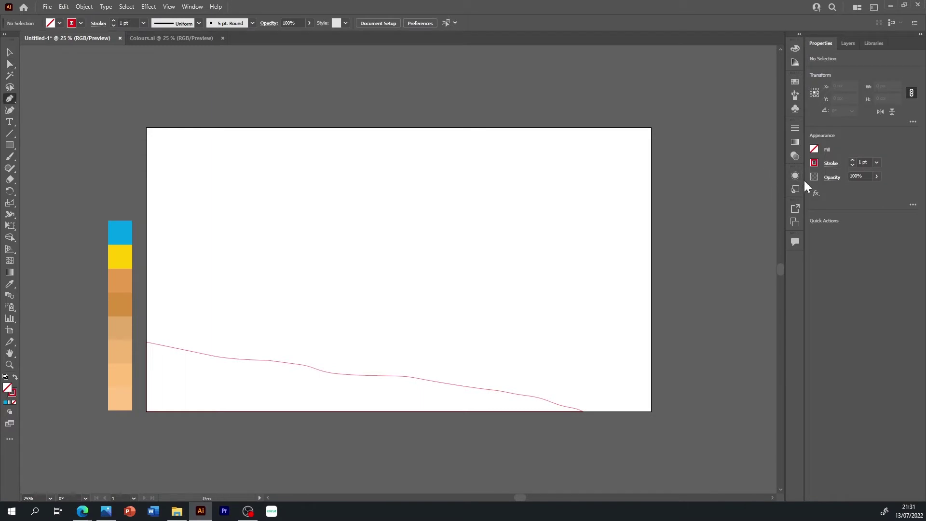
left_click(814, 163)
left_click(752, 197)
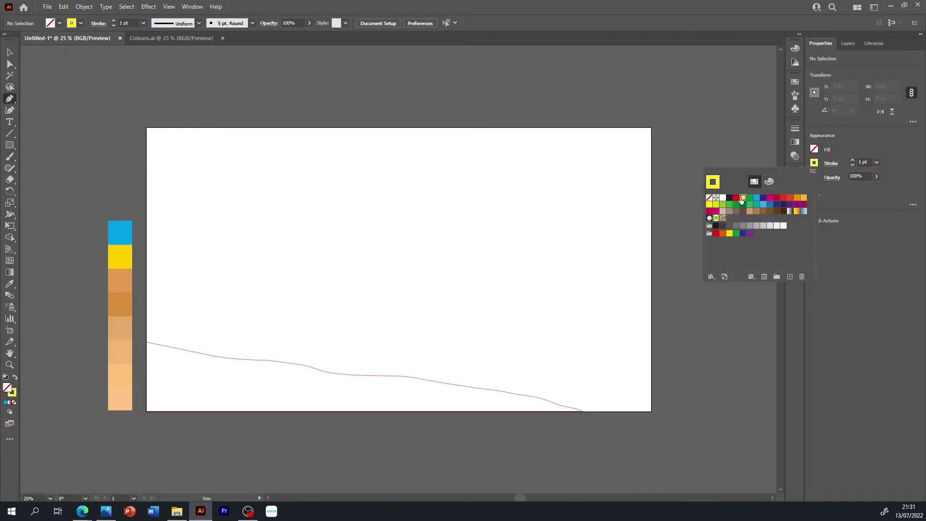
left_click(668, 207)
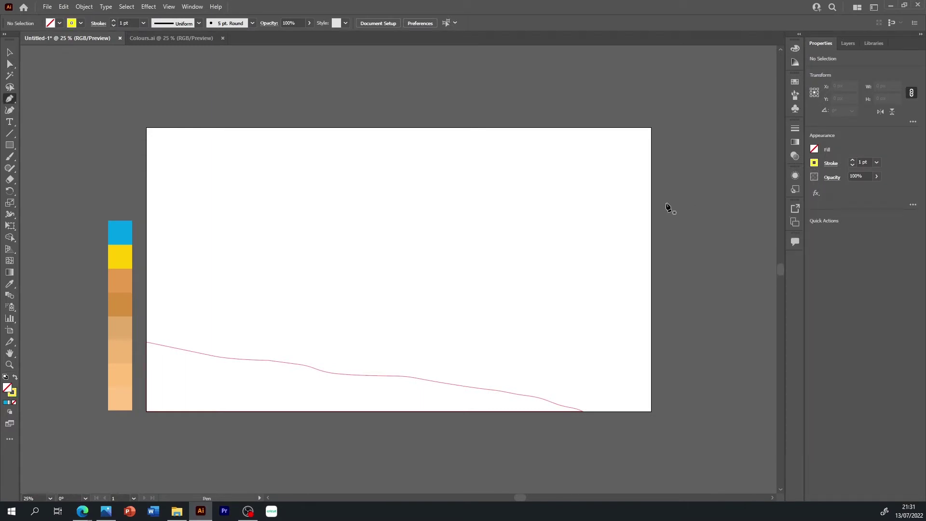
Step: Trace the second dune's ridge from the right edge leftward, undoing a stray point
left_click(651, 312)
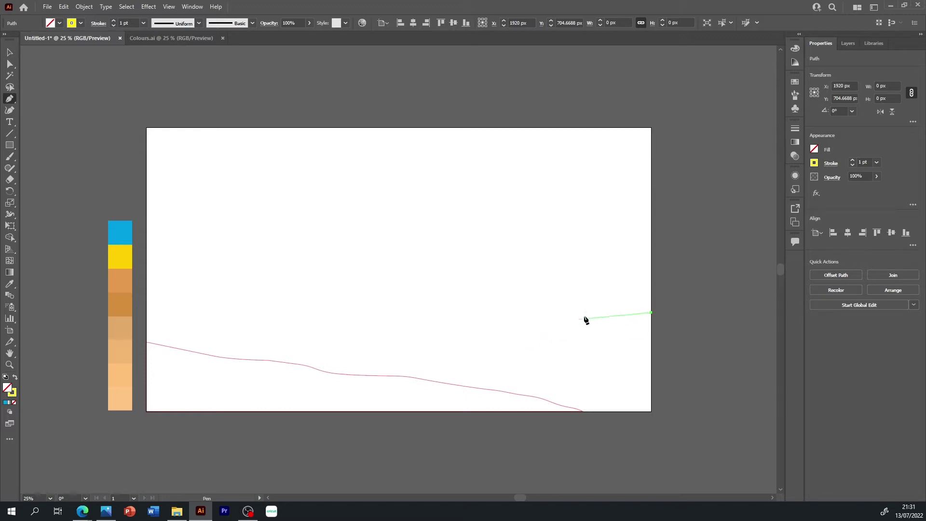
mouse_move(590, 337)
left_mouse_down()
mouse_move(492, 345)
mouse_move(384, 371)
left_mouse_up()
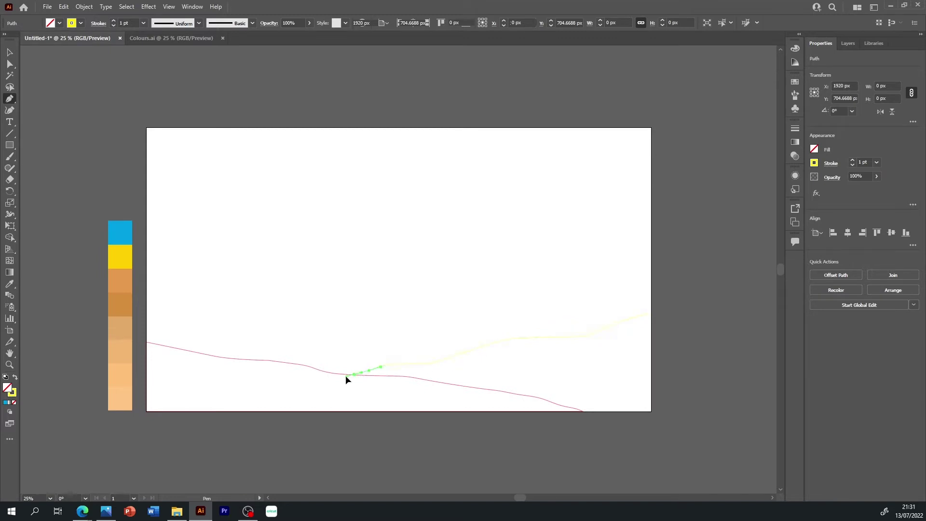
left_click(307, 381)
left_click(288, 385)
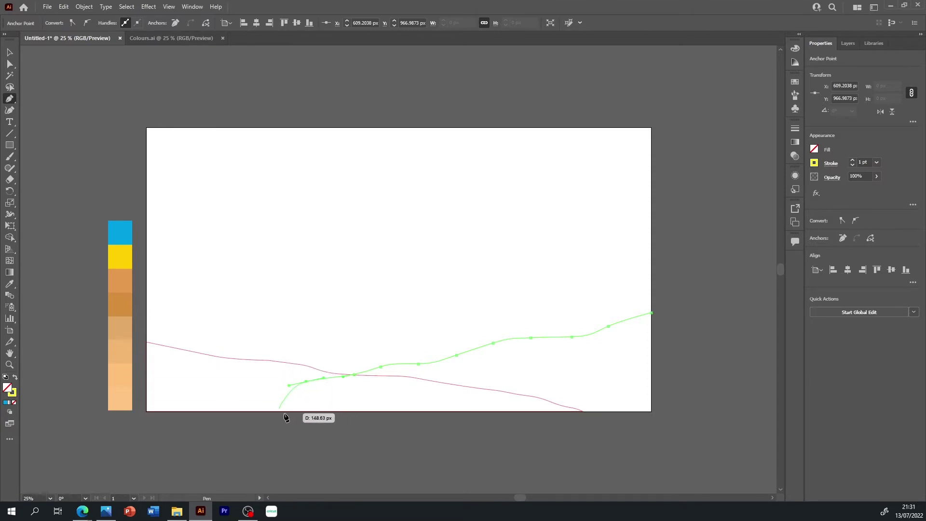
key("ctrl+z")
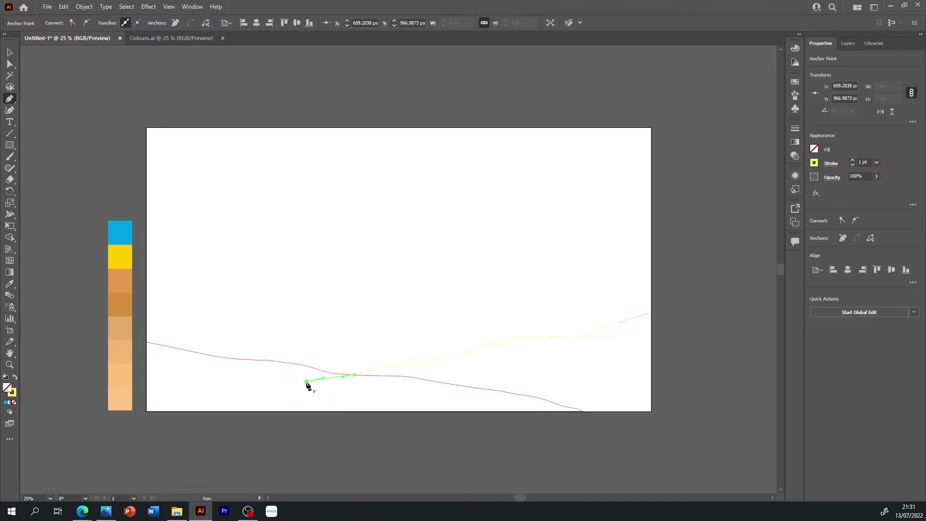
Step: Close the second dune along the artboard's bottom edge and deselect it
left_click(306, 411)
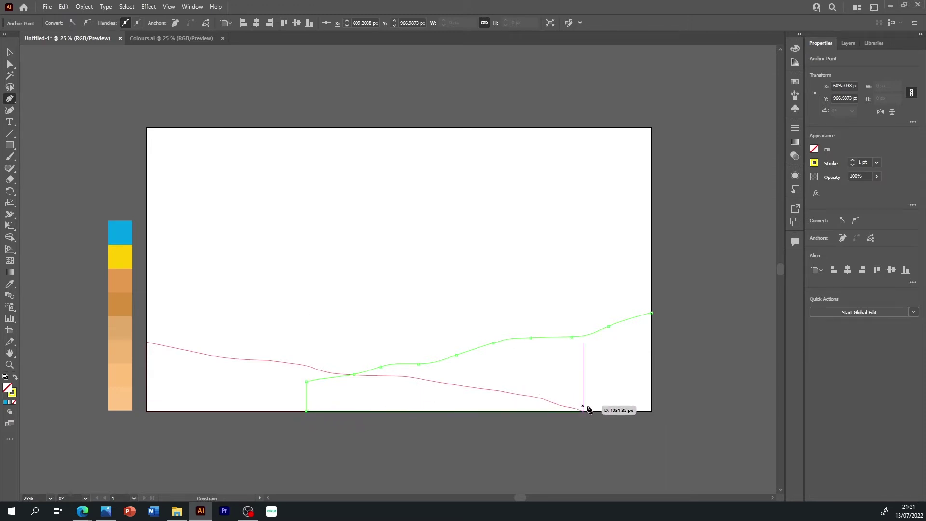
left_click(652, 411)
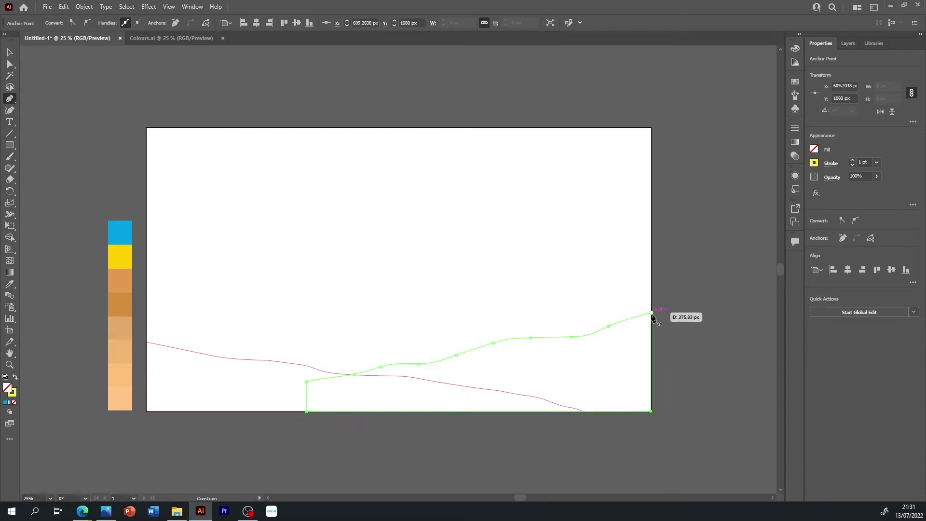
left_click(651, 313)
key("v")
left_click(686, 318)
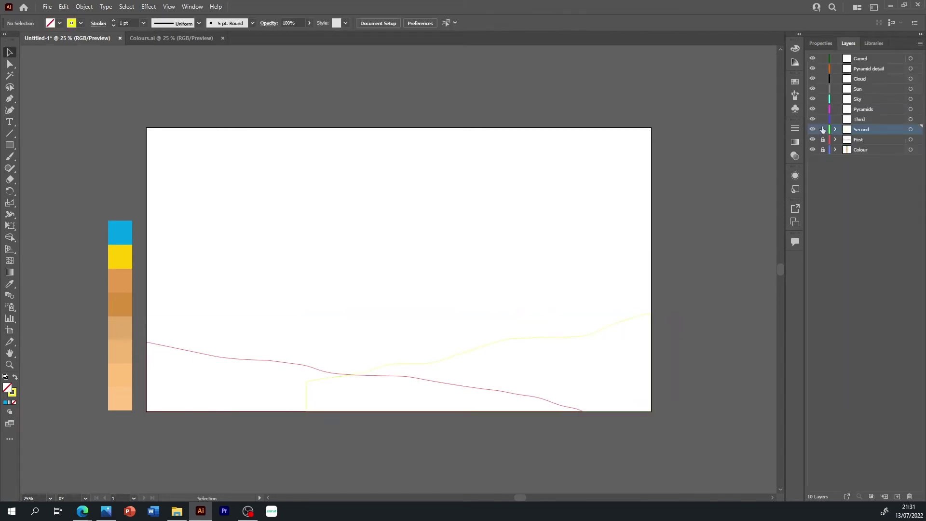
left_click(823, 44)
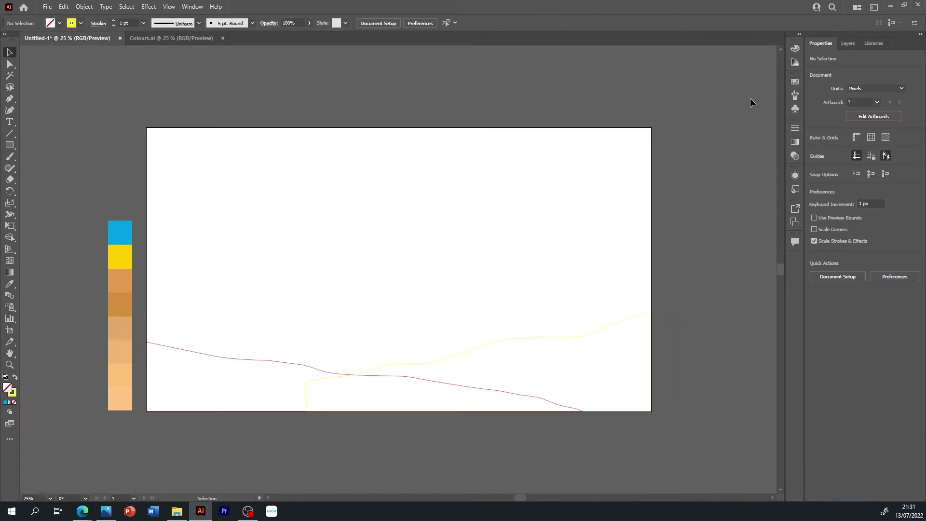
Step: Start the far dune's wavy ridge at the artboard's left edge
key("p")
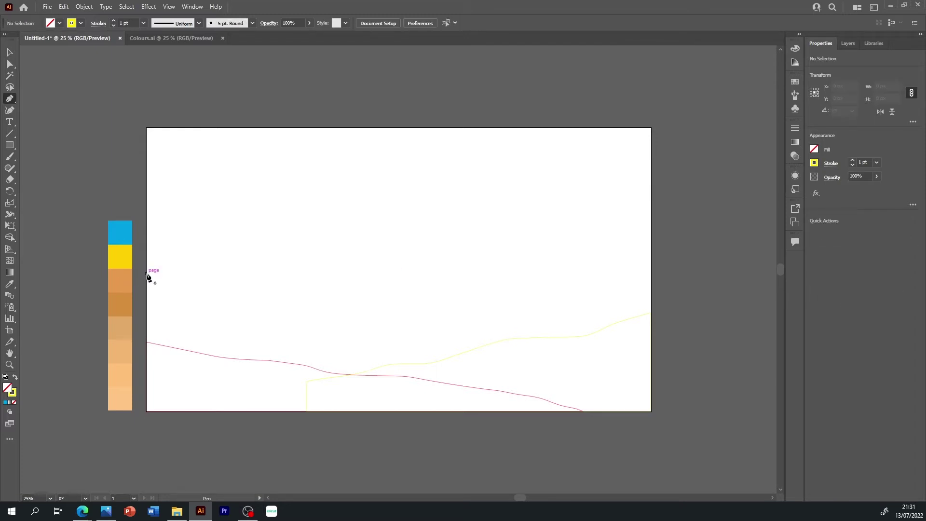
left_click_drag(146, 274, 177, 284)
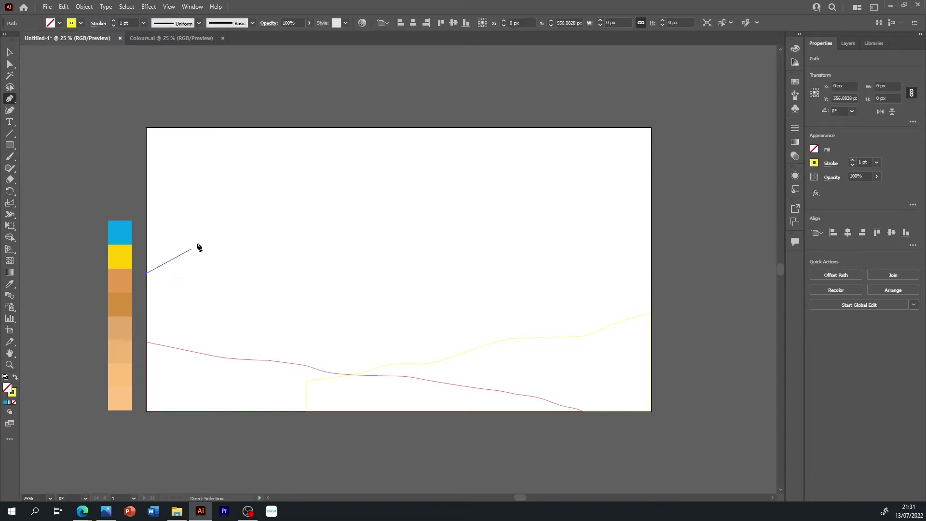
left_click(210, 273)
left_click(239, 273)
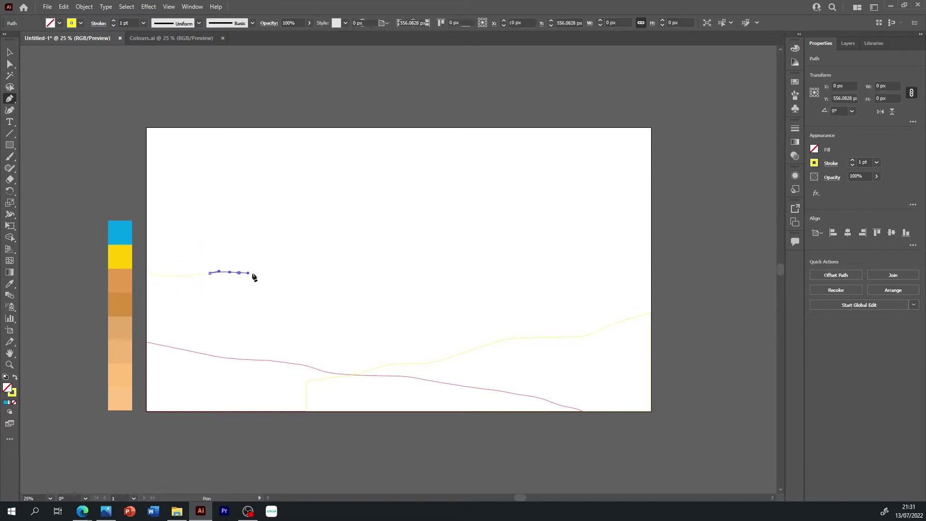
left_click(309, 276)
left_click(348, 275)
left_click_drag(387, 266, 404, 266)
left_click(425, 270)
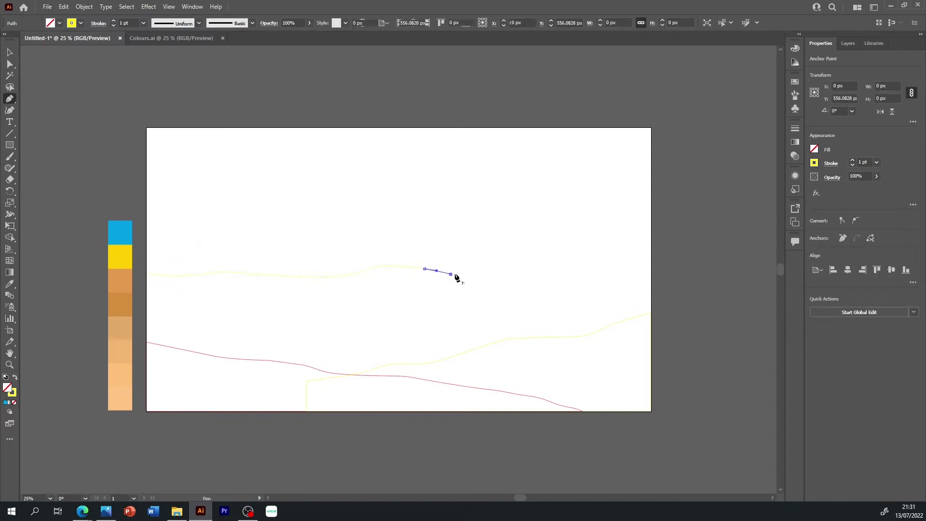
Step: Extend the wavy ridge across to the artboard's right edge
left_click(482, 271)
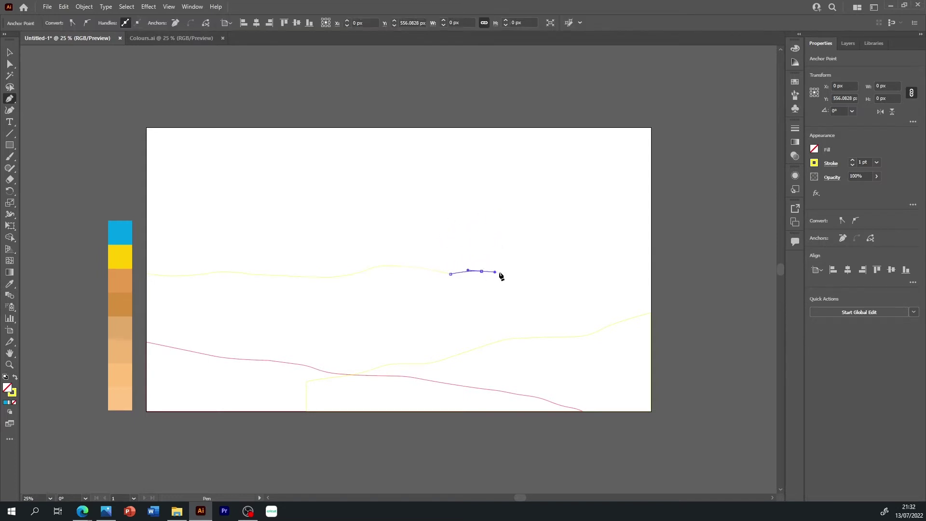
left_click(515, 275)
left_click(542, 278)
left_click(584, 273)
left_click_drag(630, 270, 648, 271)
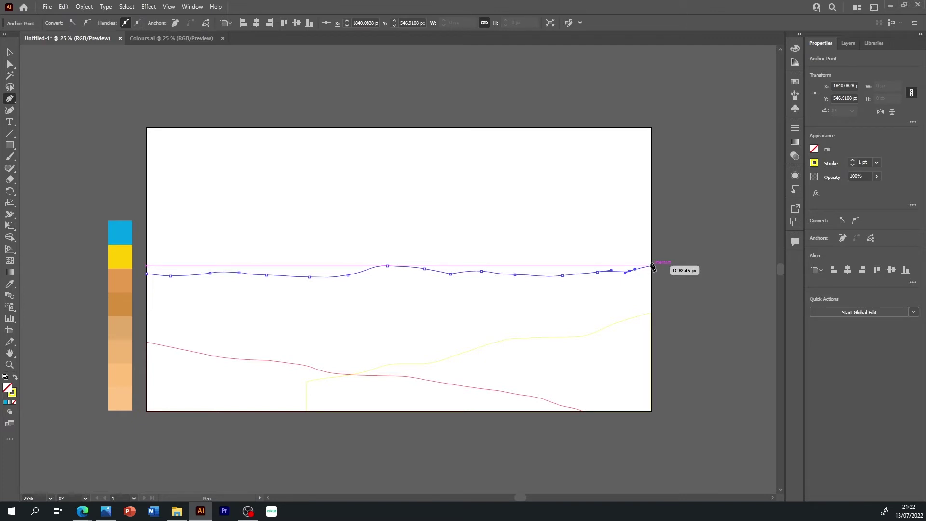
left_click(651, 264)
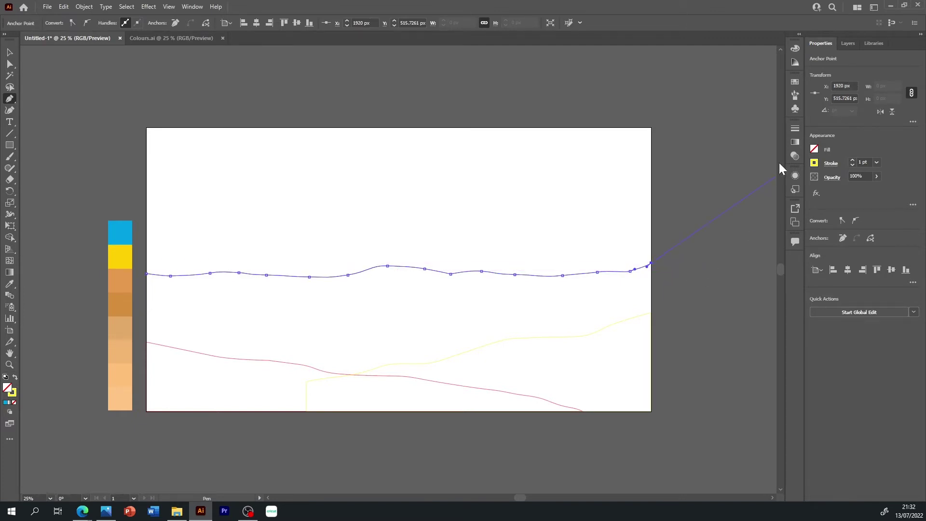
Step: Make the outline green and close the shape through both bottom corners
left_click(815, 163)
left_click(750, 199)
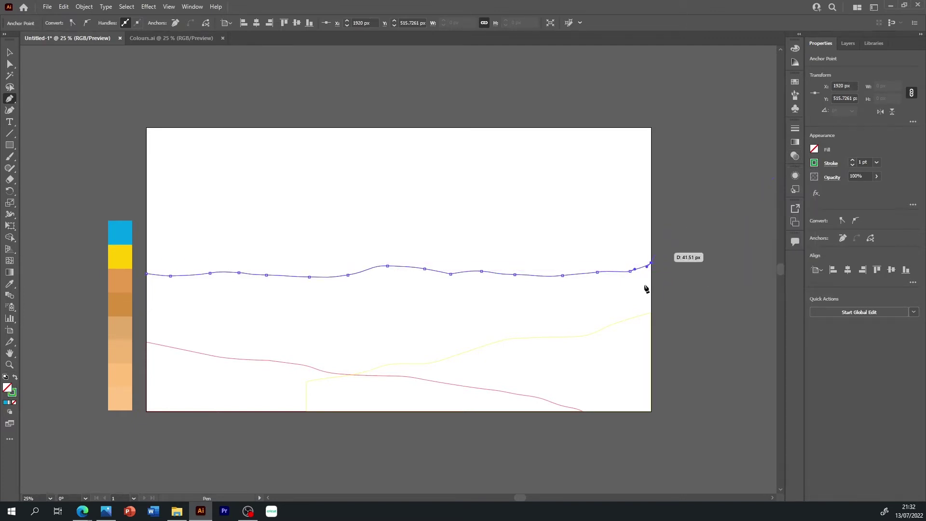
left_click(651, 412)
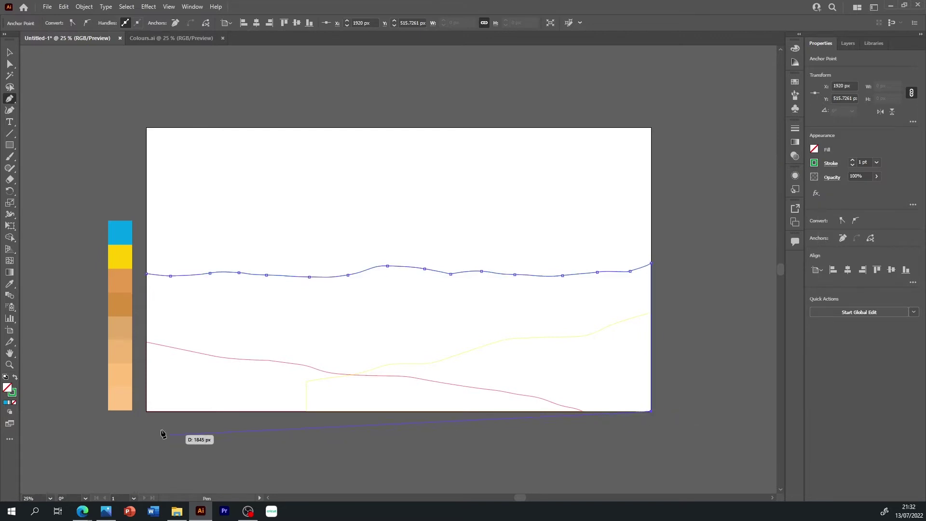
left_click(147, 411)
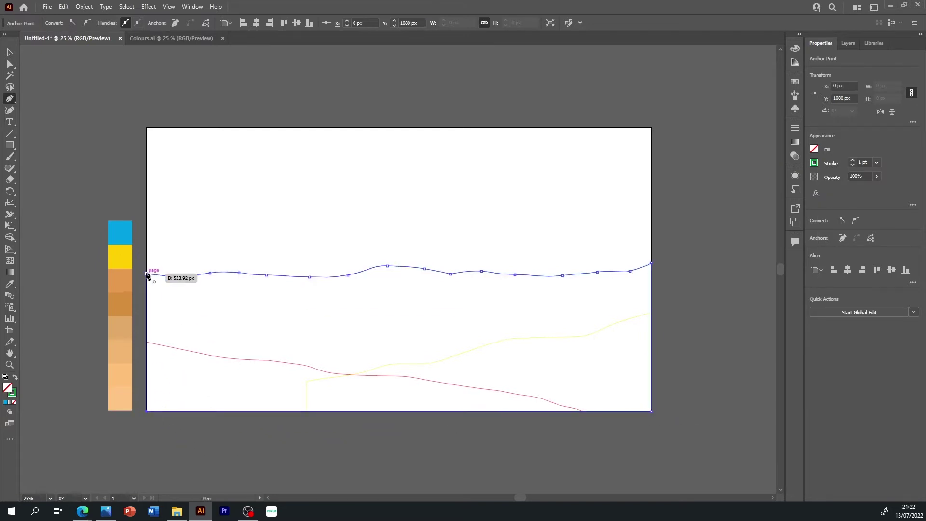
left_click(147, 274)
key("v")
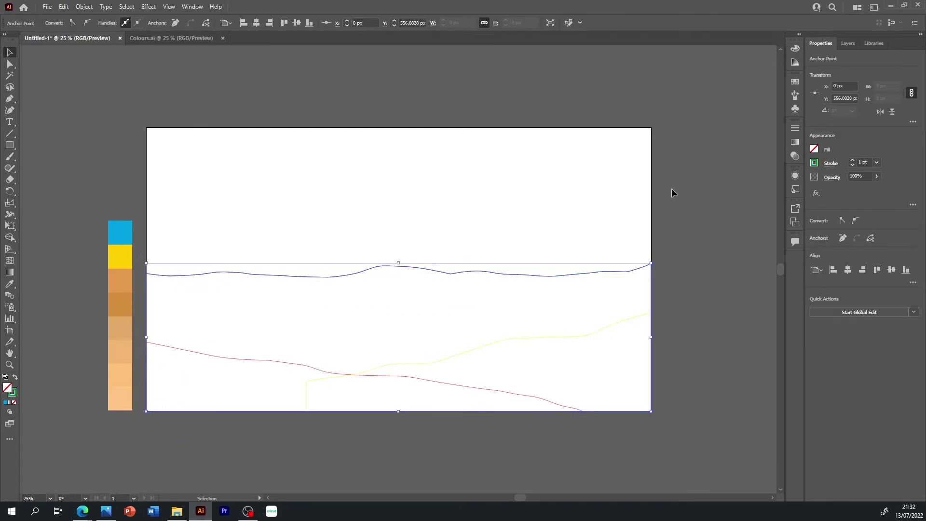
left_click(665, 228)
left_click(848, 43)
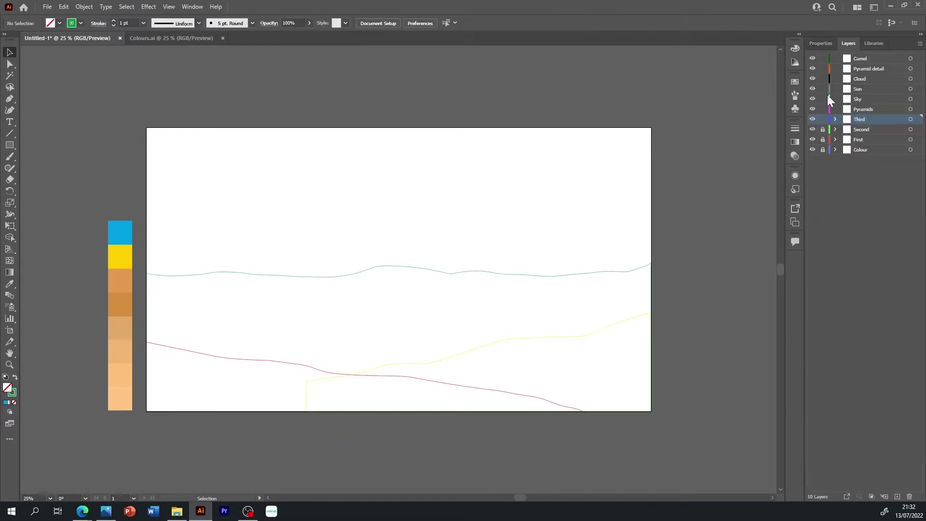
Step: Fill the front, middle and far dunes with light peach, peach and sand swatch colours
left_click(286, 369)
key("i")
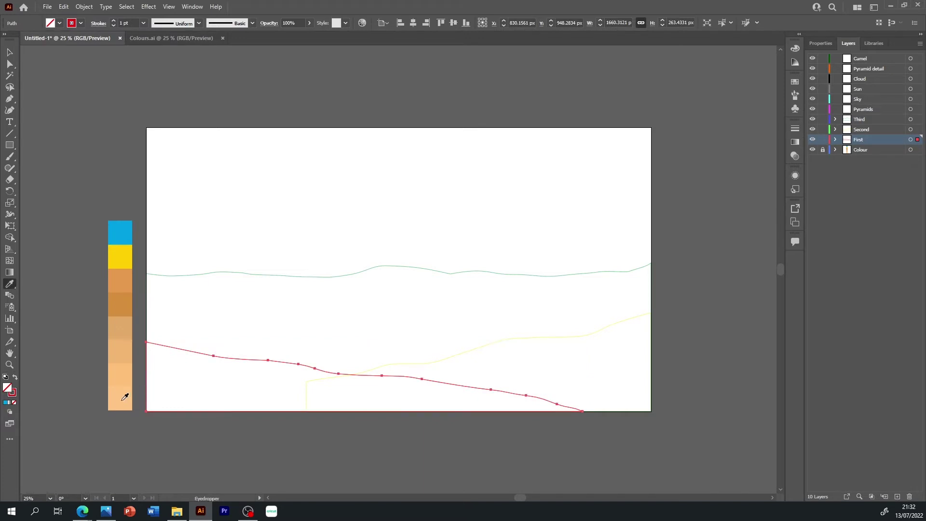
left_click(122, 399)
key("v")
left_click(460, 355)
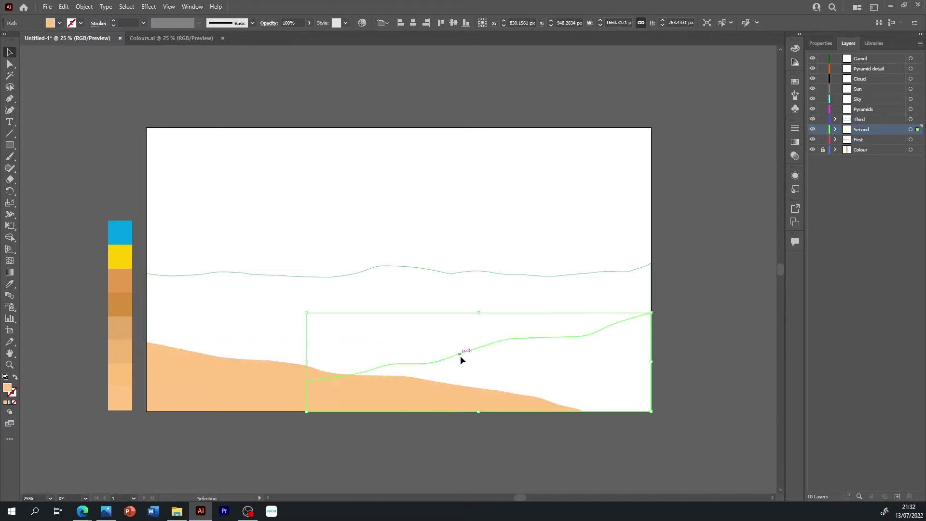
key("i")
left_click(124, 376)
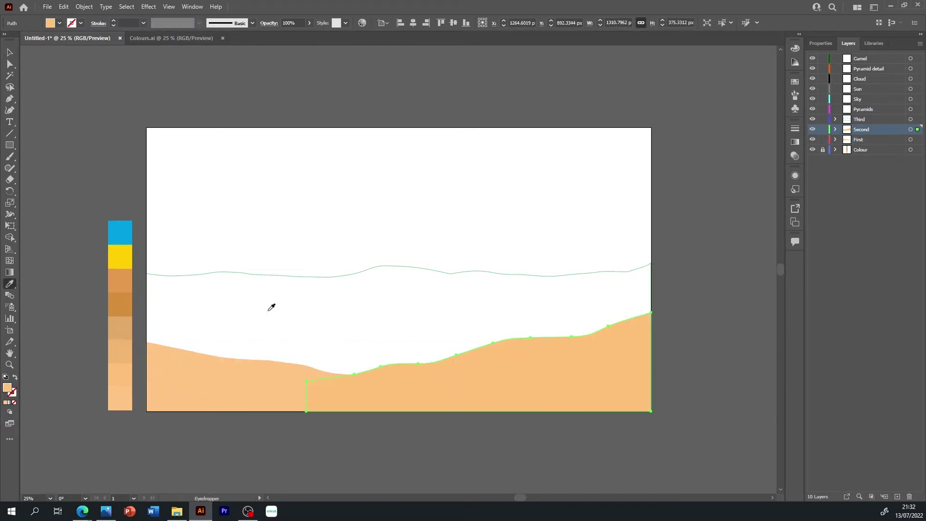
left_click(390, 267, "ctrl")
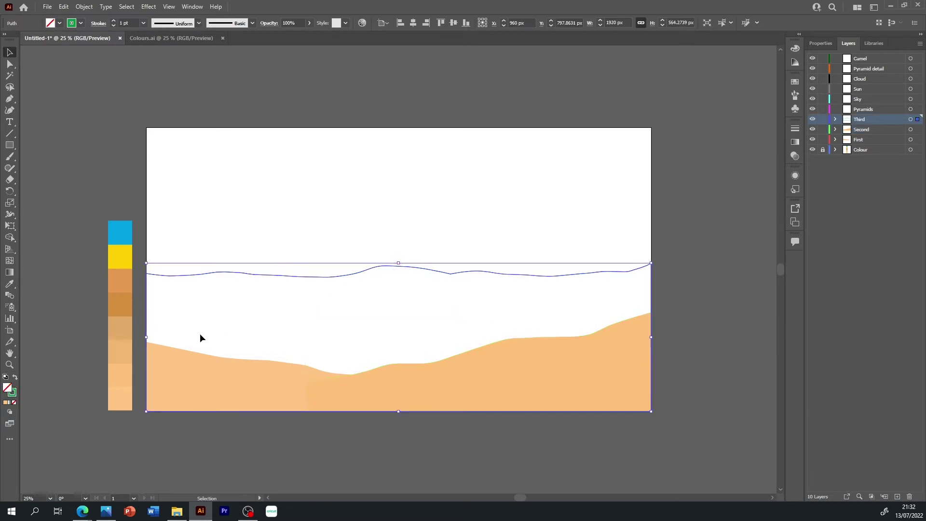
left_click(134, 357)
key("v")
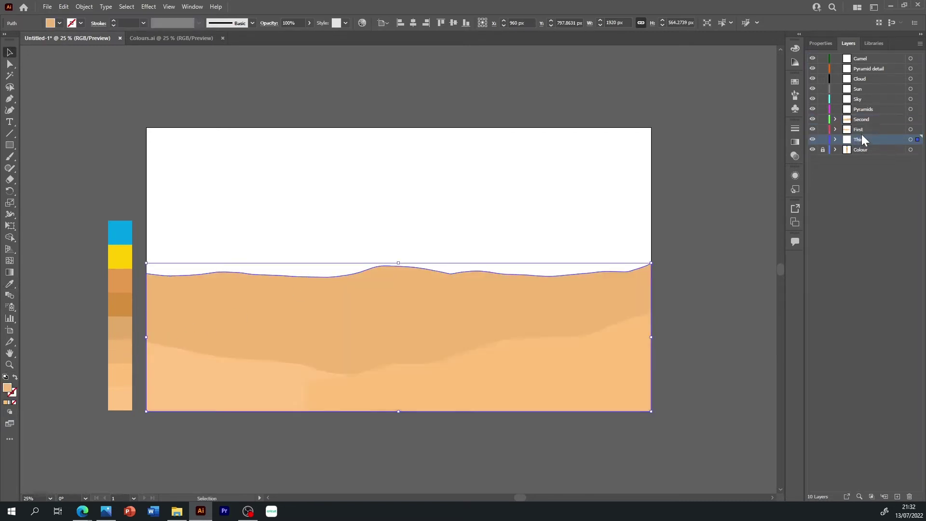
Step: Move Third below First and Pyramid detail below Pyramids, then target Pyramids
left_click_drag(854, 128, 858, 138)
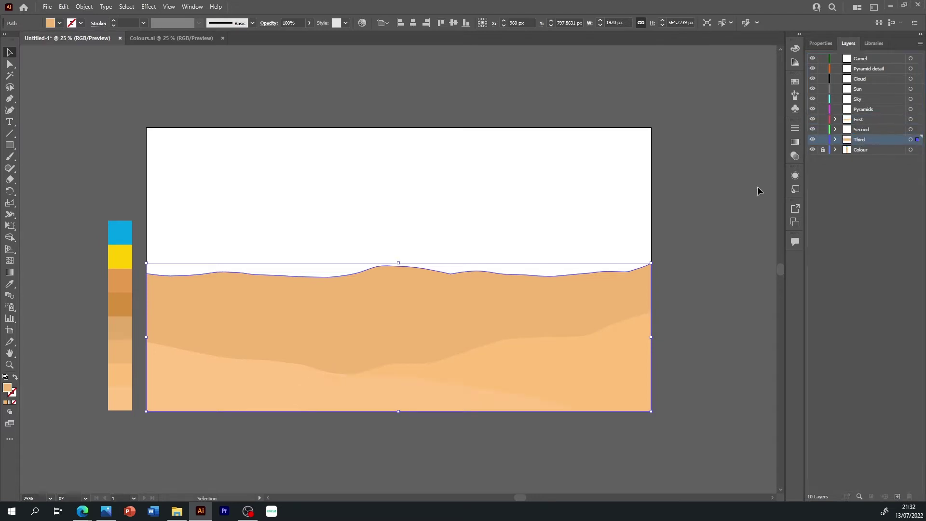
left_click(704, 212)
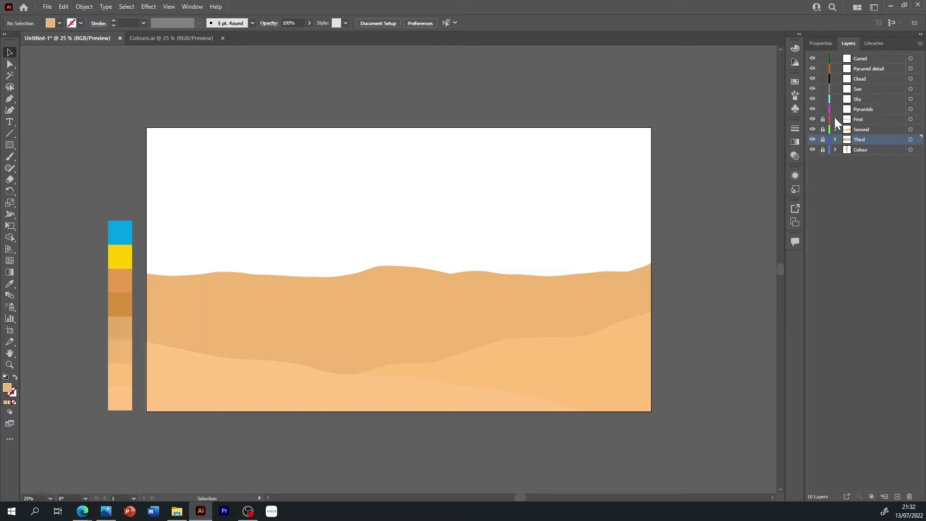
left_click(858, 109)
left_click_drag(863, 67, 869, 114)
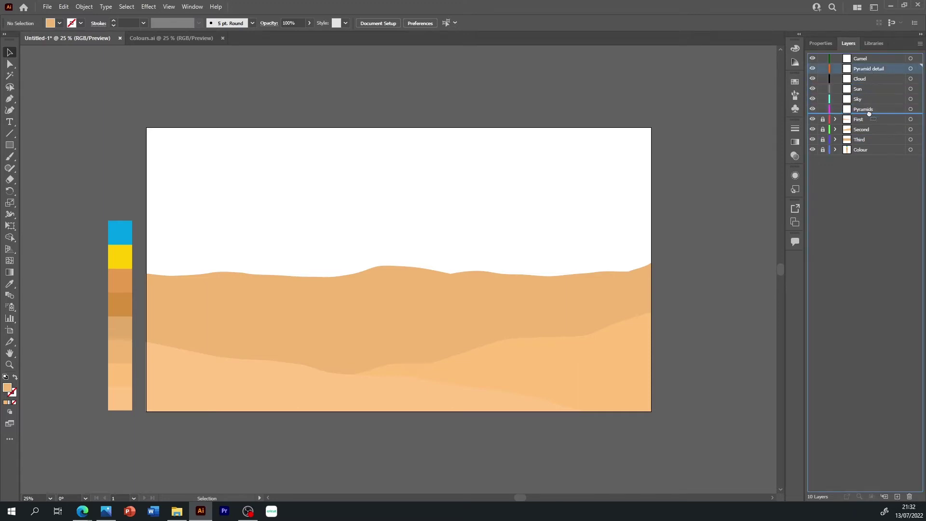
left_click(859, 100)
Step: Set the Pen tool to no fill with a black stroke
left_click(821, 43)
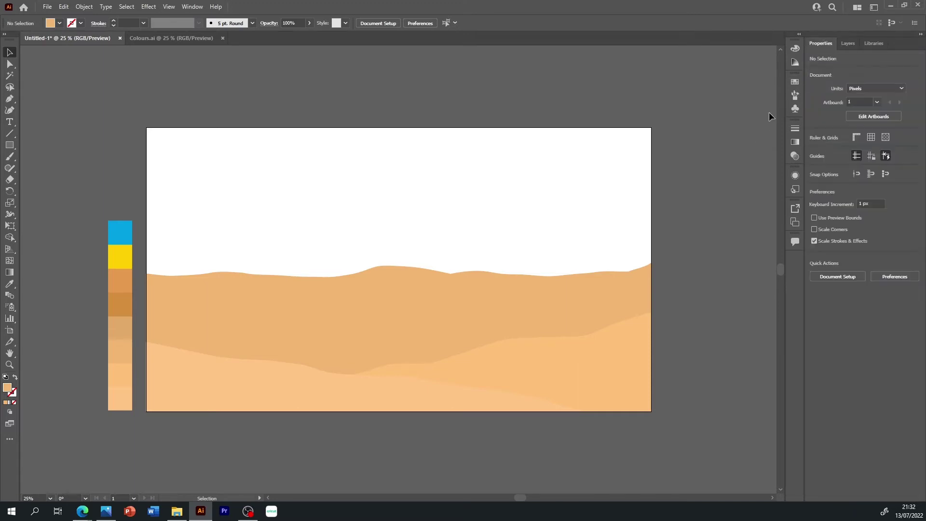
key("p")
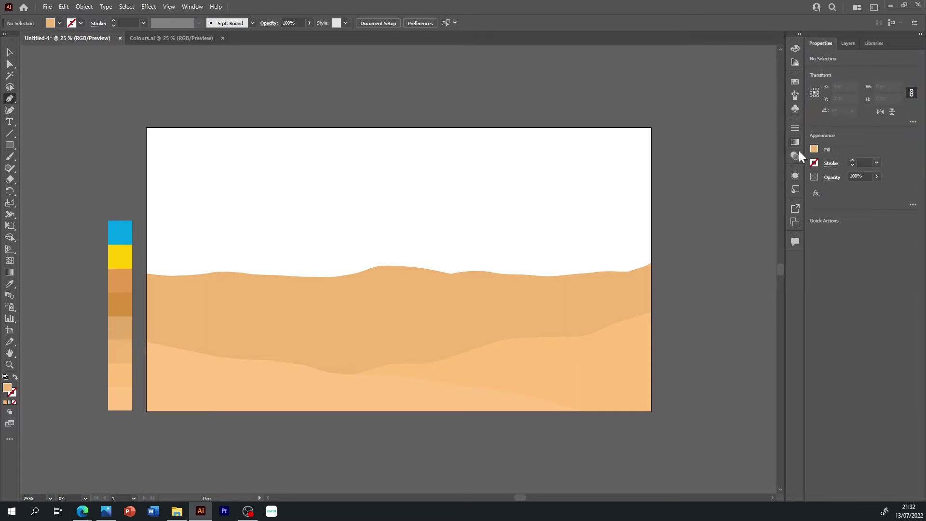
left_click(814, 149)
left_click(708, 233)
left_click(814, 163)
left_click(730, 199)
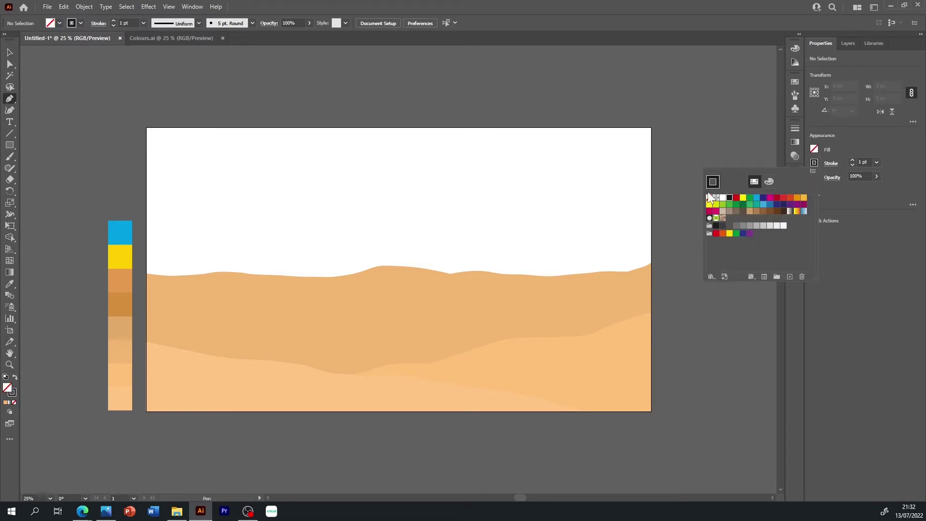
left_click(761, 118)
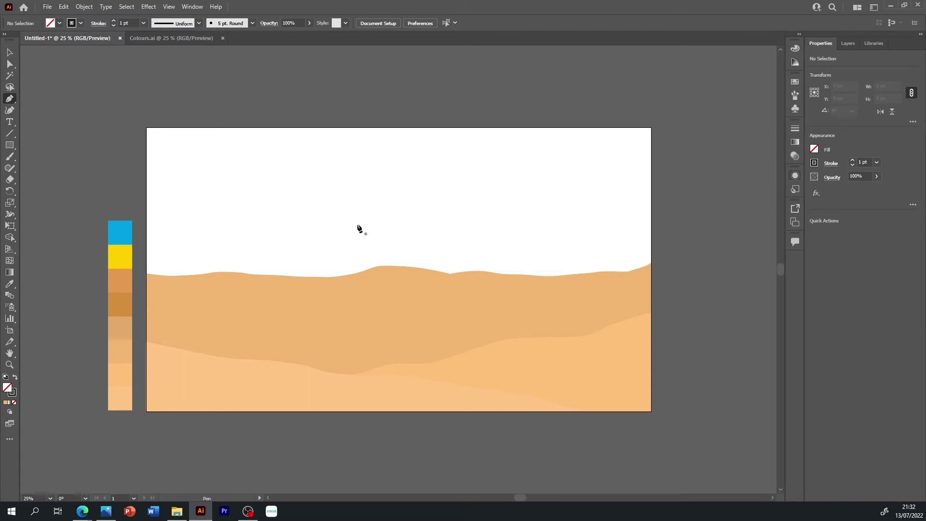
Step: Draw the closed pyramid outline with its peak, base corners and a front base point
left_click(252, 296)
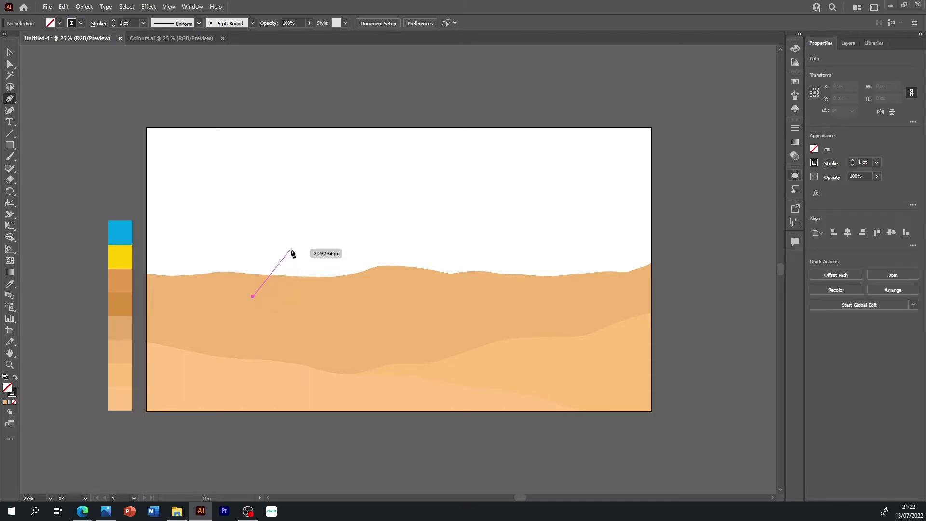
left_click(319, 230)
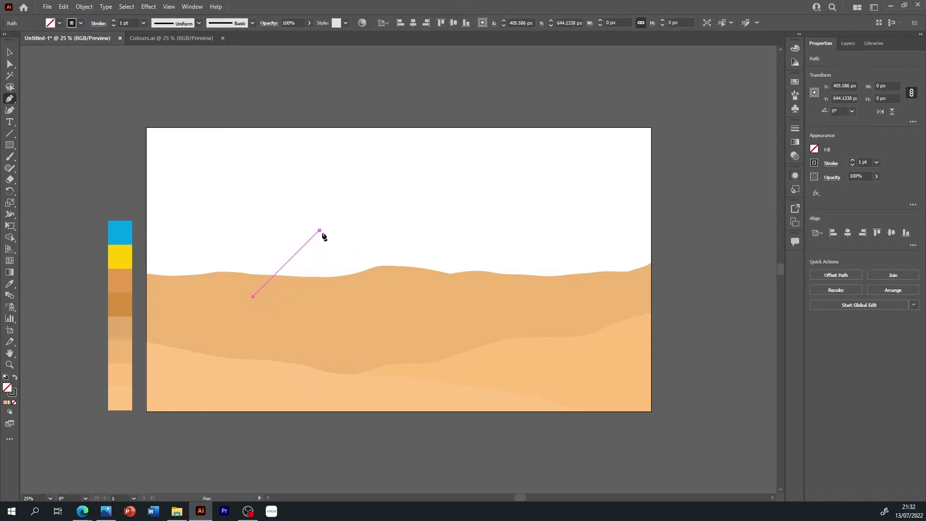
left_click(383, 295)
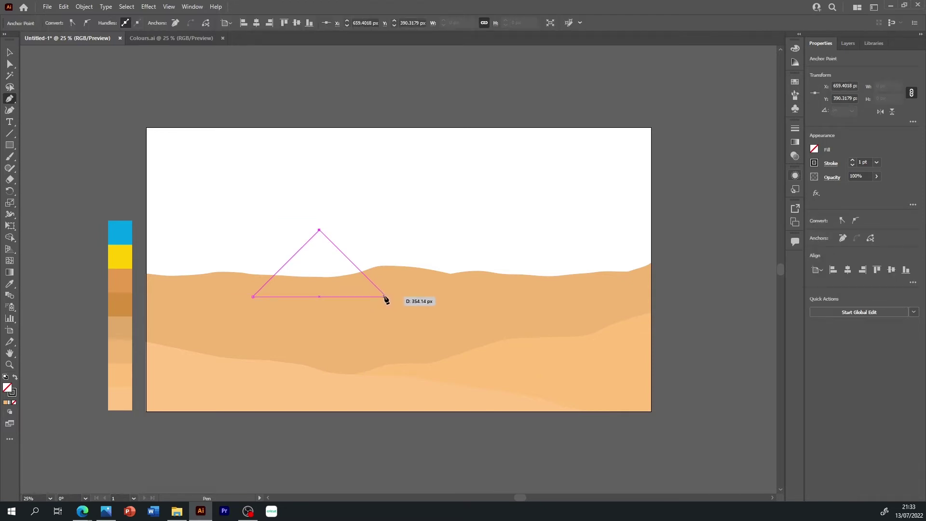
left_click(385, 296)
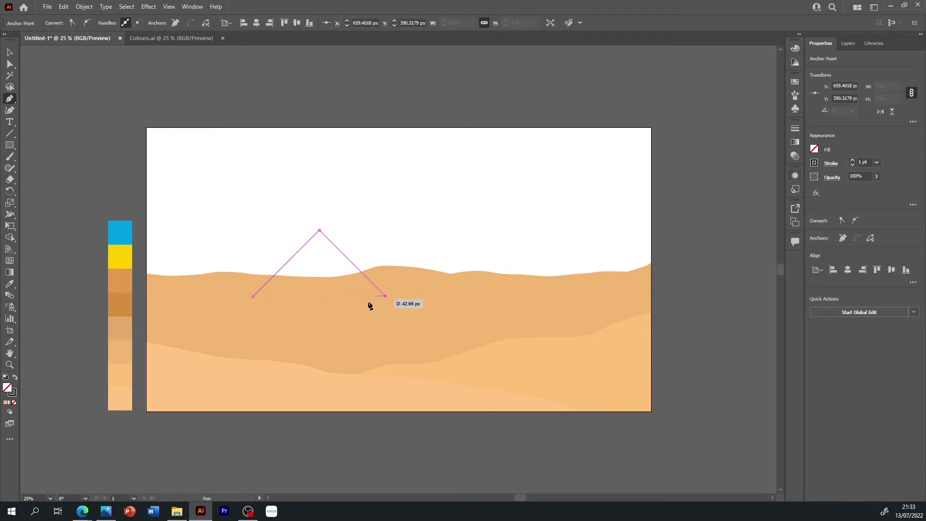
left_click(333, 307)
left_click(252, 296)
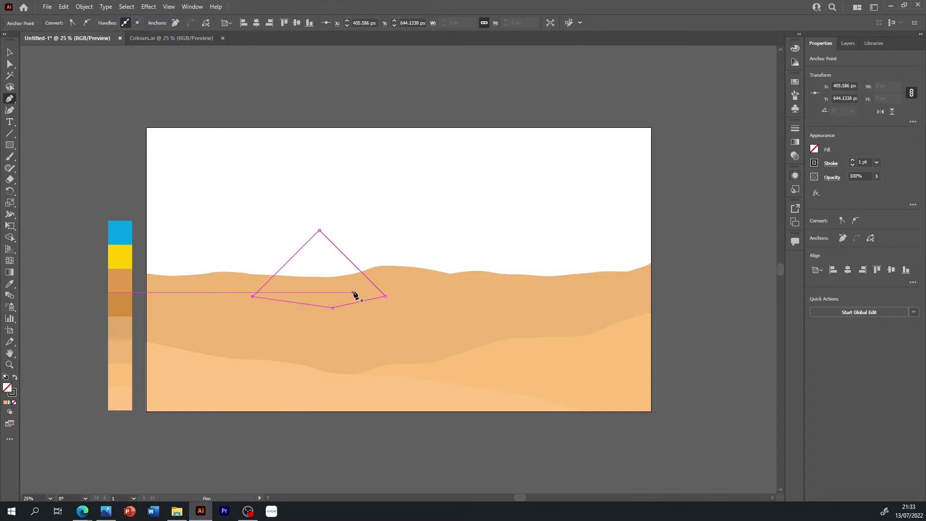
key("v")
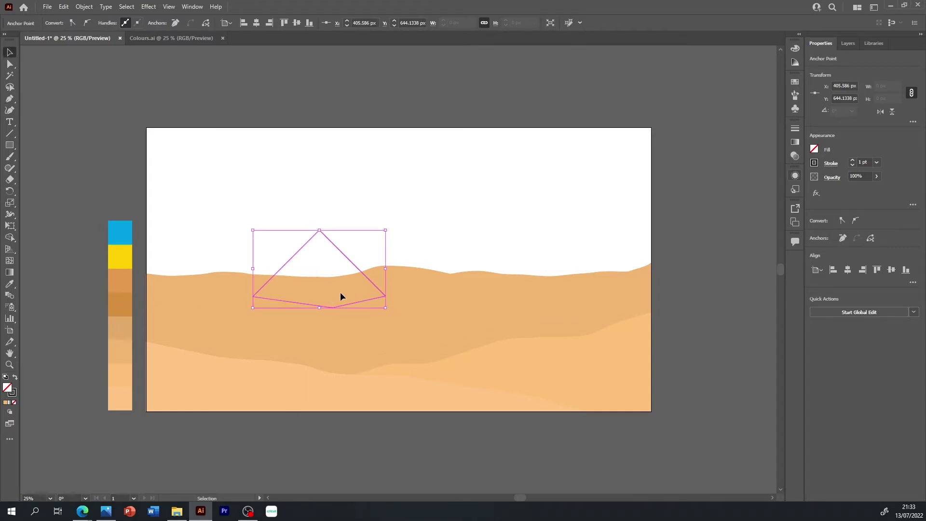
Step: Fill the pyramid with the dark orange swatch
key("i")
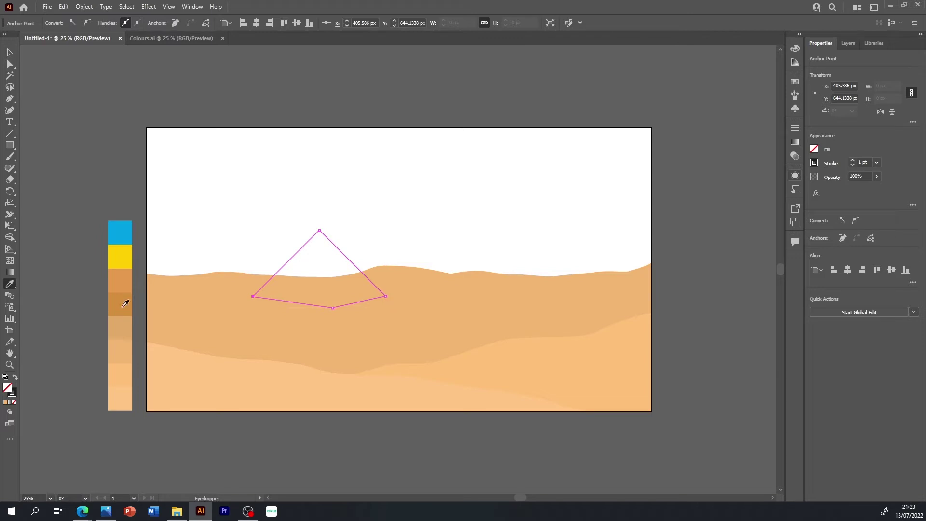
left_click(126, 305)
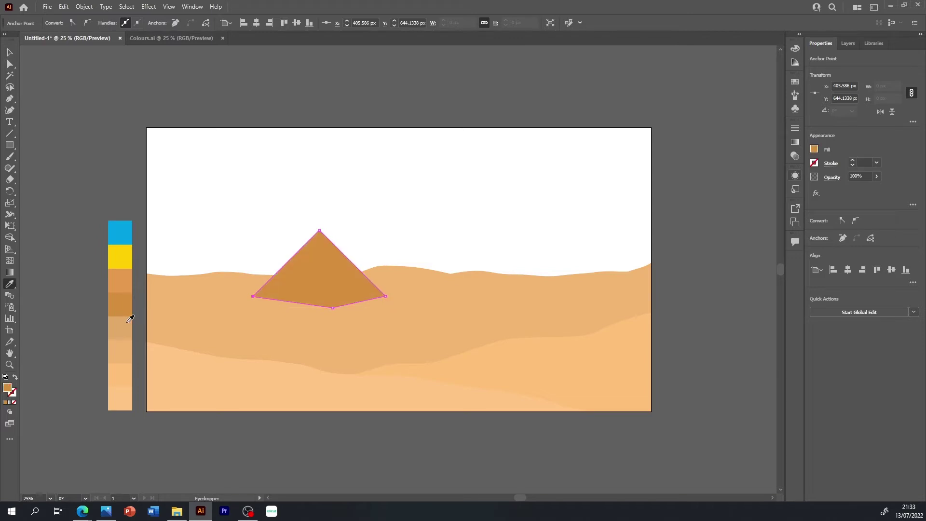
left_click(127, 281)
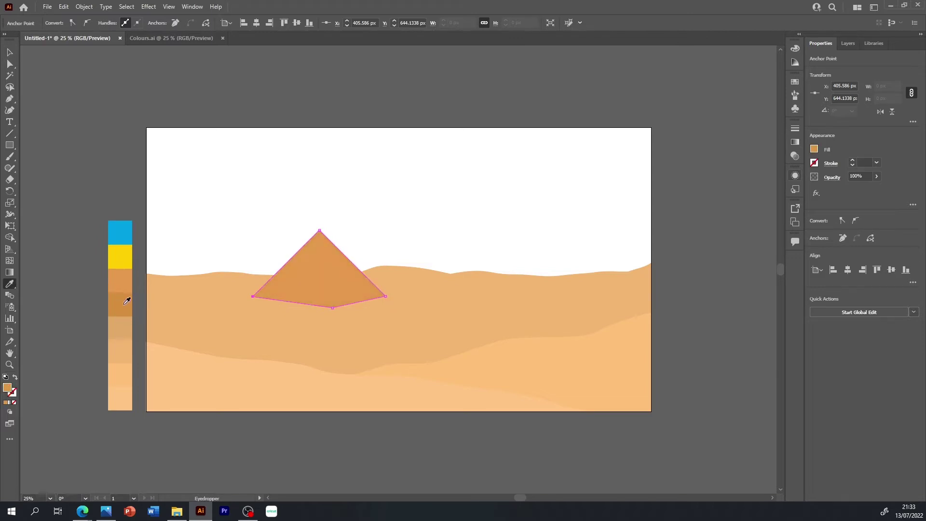
left_click(123, 304)
key("v")
left_click(415, 227)
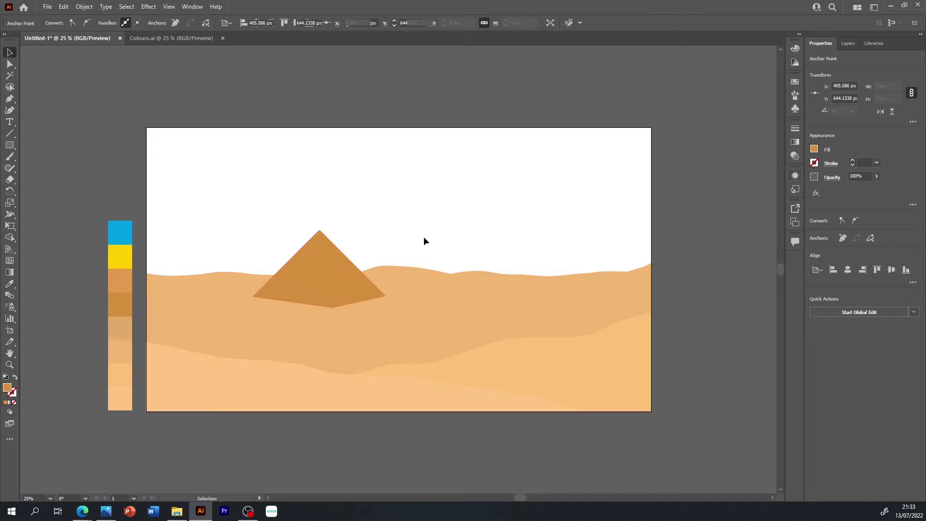
Step: Draw a triangle over the pyramid's right face from apex to base corners
key("p")
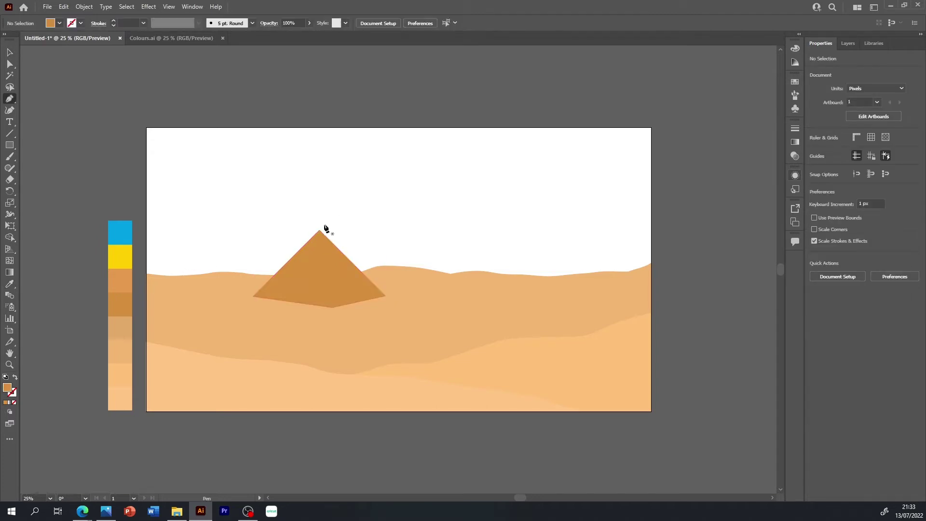
left_click(319, 231)
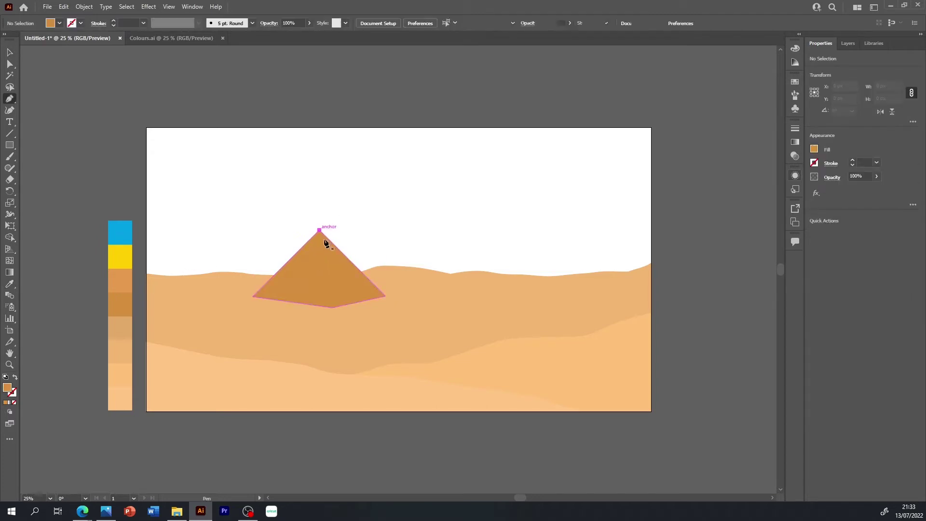
left_click(332, 307)
left_click(385, 295)
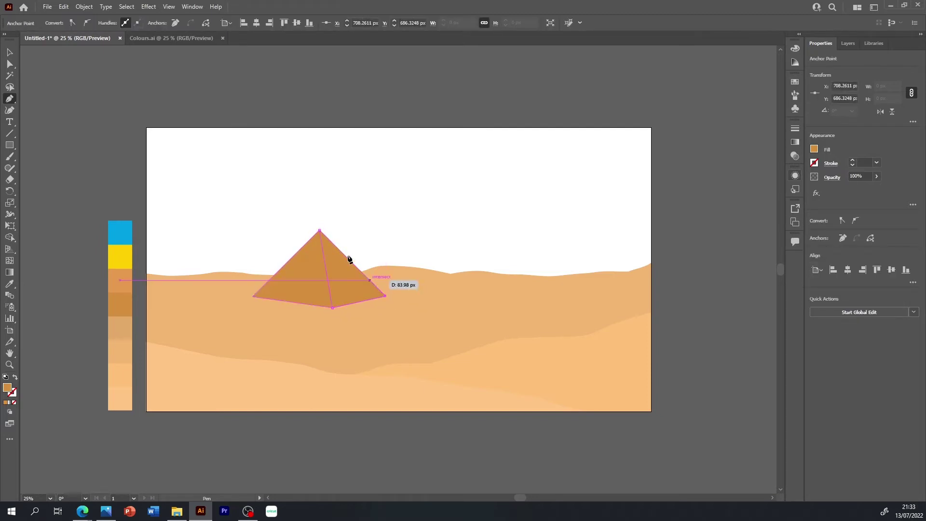
left_click(320, 231)
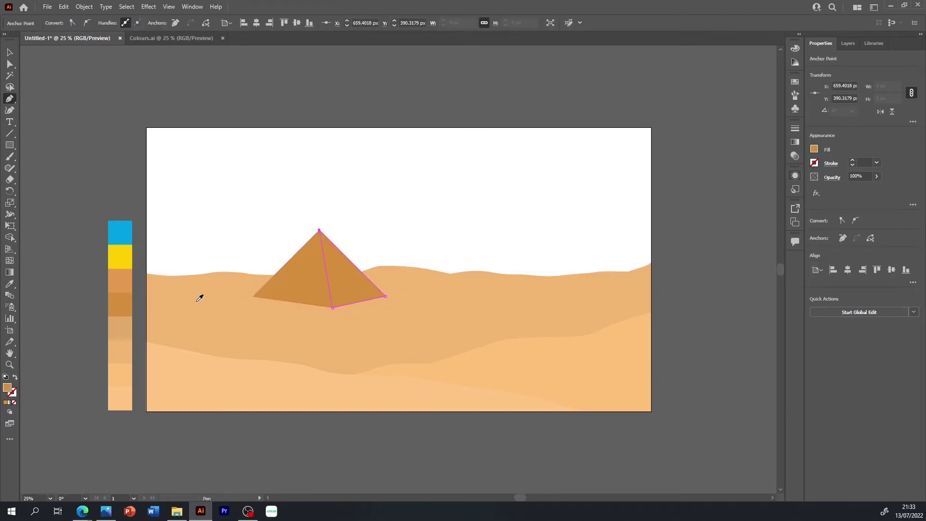
Step: Fill the right face with the lighter orange swatch
key("i")
left_click(123, 285)
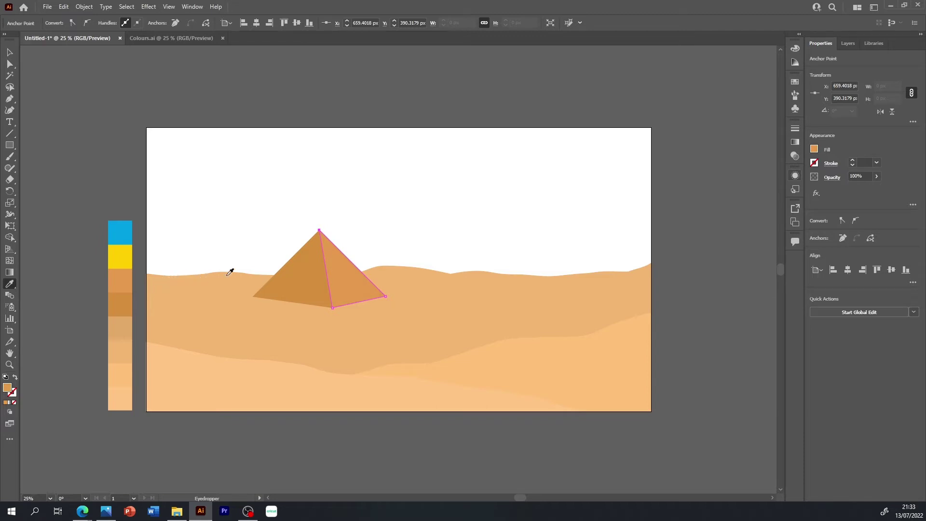
key("v")
left_click(405, 234)
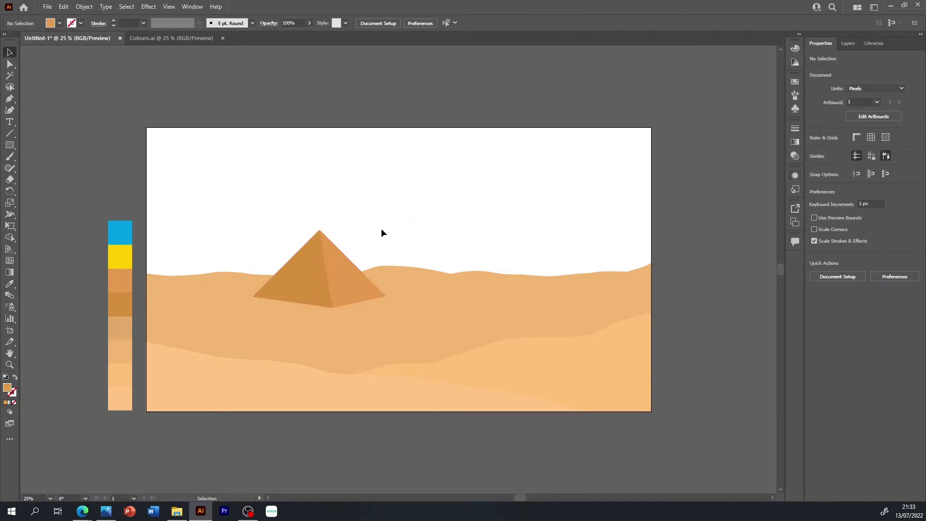
Step: Move the pyramid's left corner lower and further out
left_click(336, 277)
key("a")
left_click(331, 306)
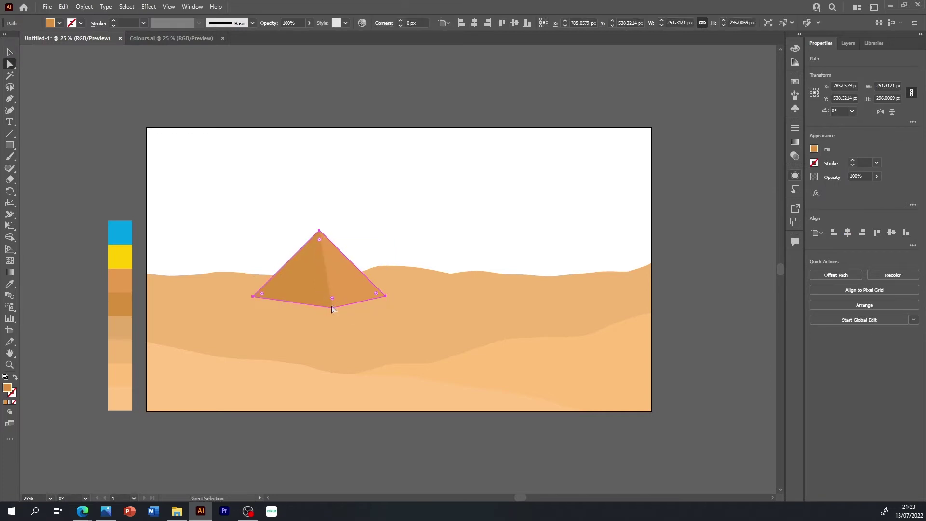
left_click(333, 308)
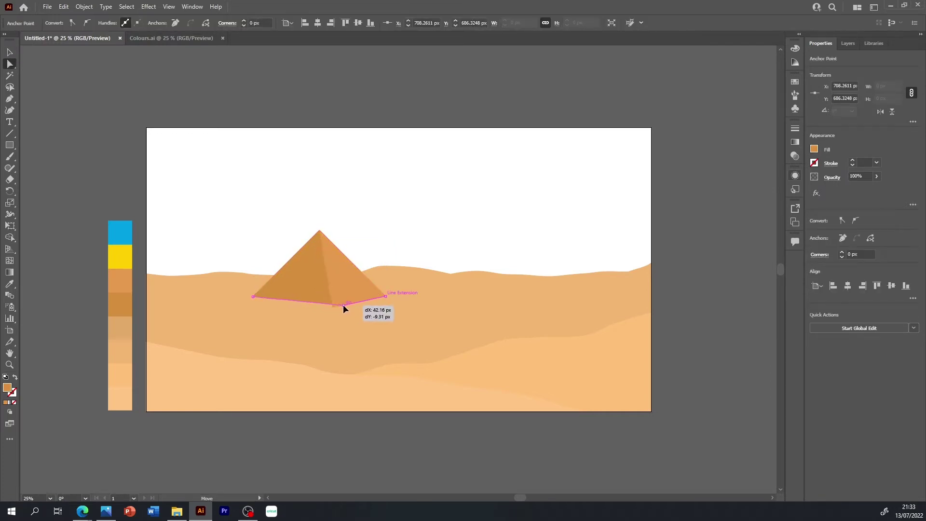
left_click_drag(340, 305, 332, 307)
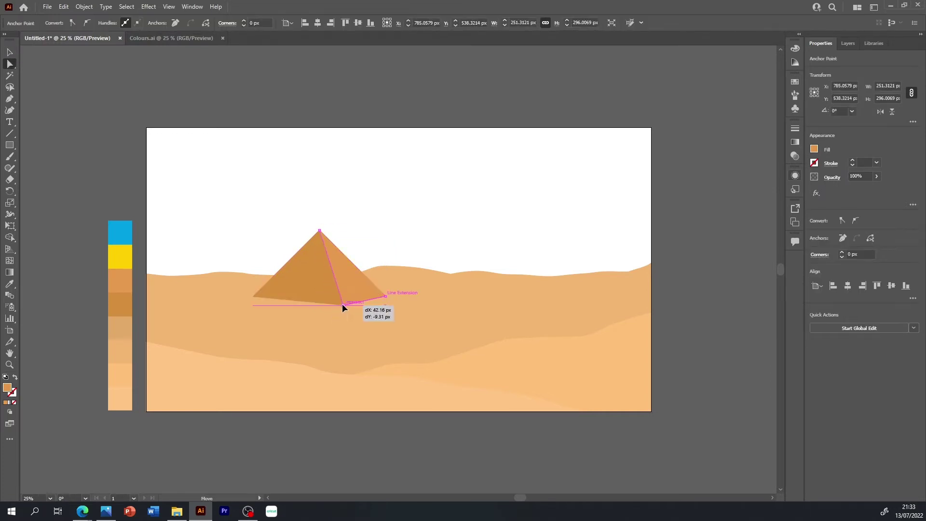
left_click(453, 199)
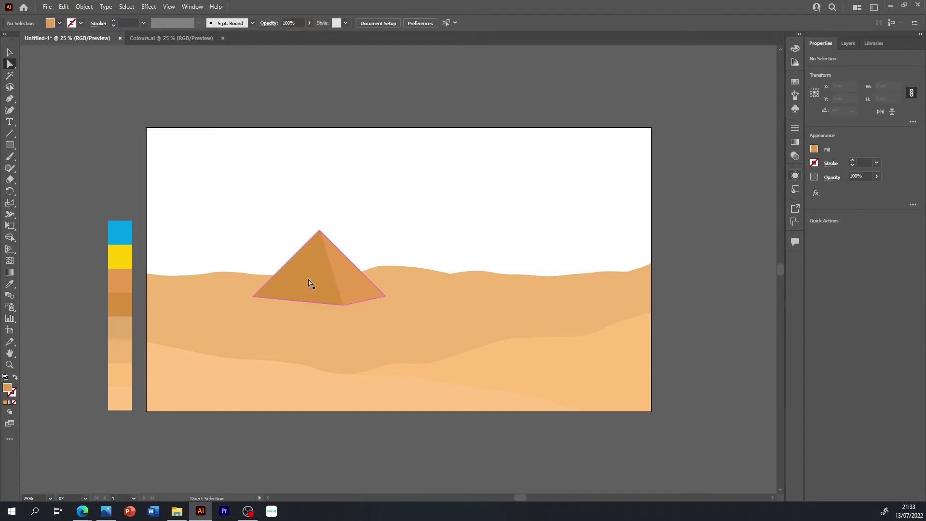
left_click_drag(253, 297, 246, 304)
left_click(403, 239)
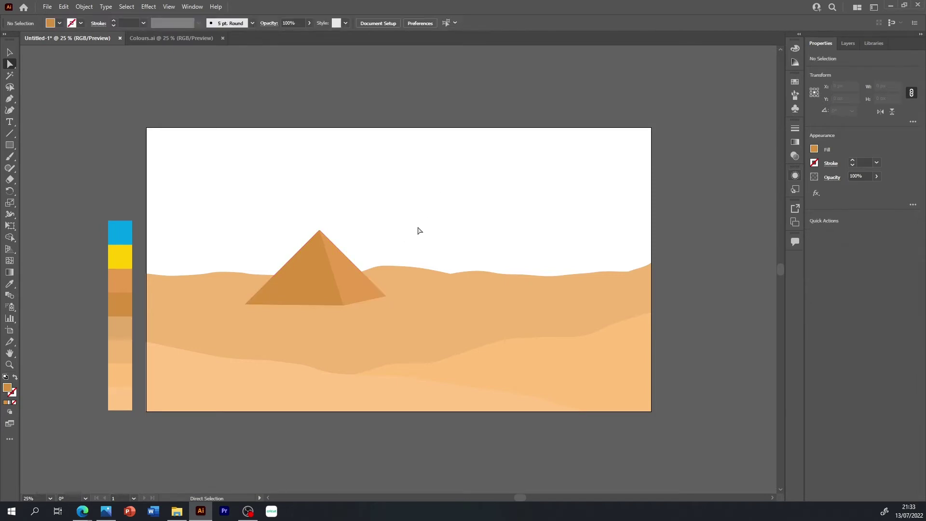
Step: Align both faces' bottom corner points so they share a straight base
left_click(359, 301)
left_click(343, 305)
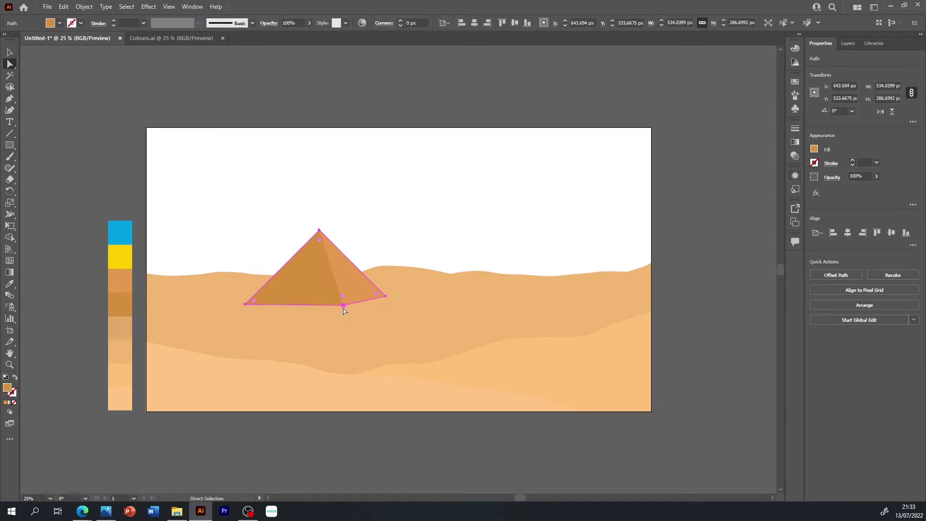
left_click_drag(344, 306, 348, 305)
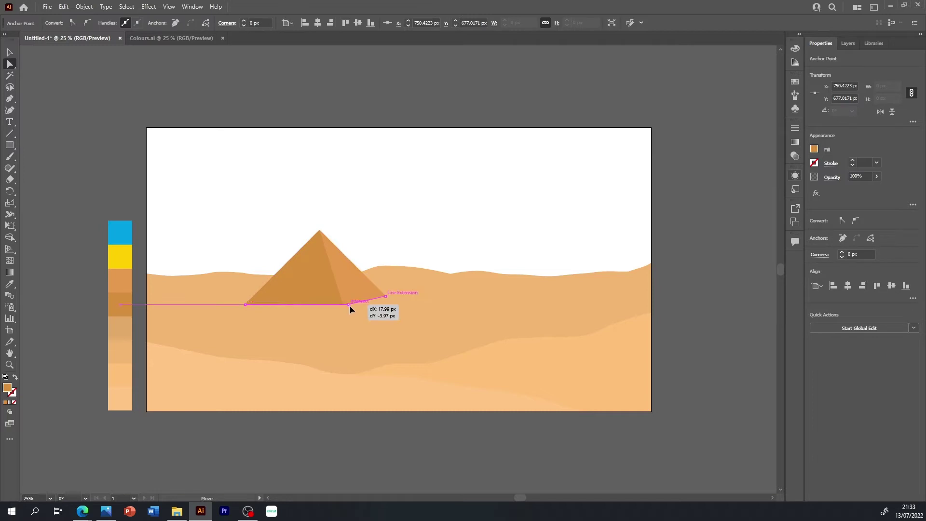
left_click_drag(348, 304, 351, 303)
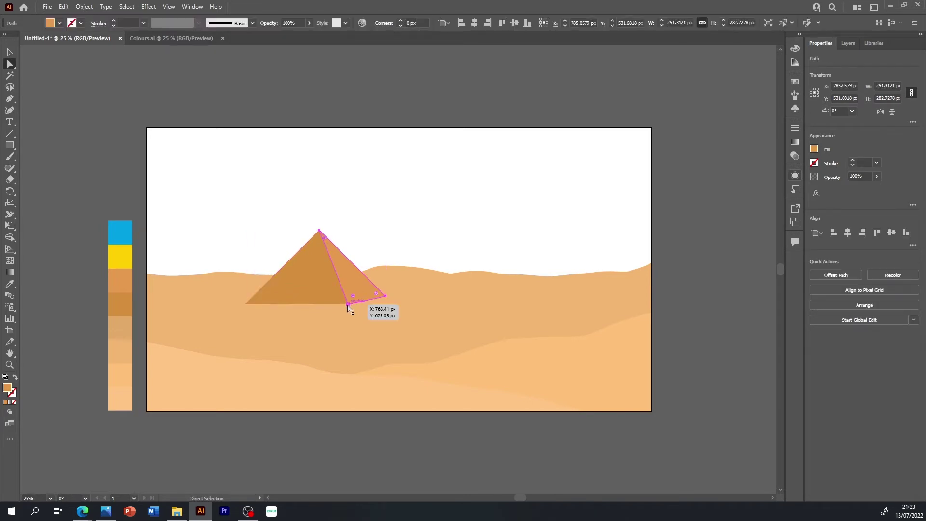
left_click(419, 245)
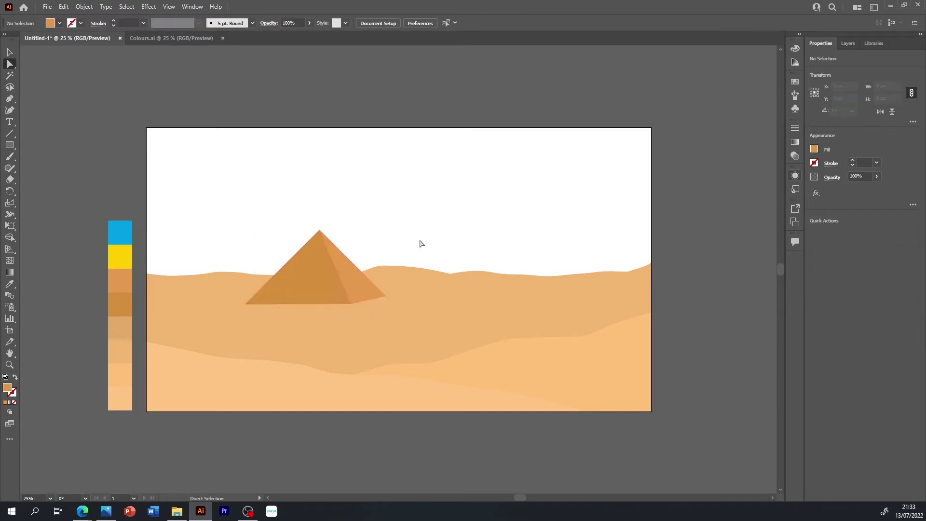
key("v")
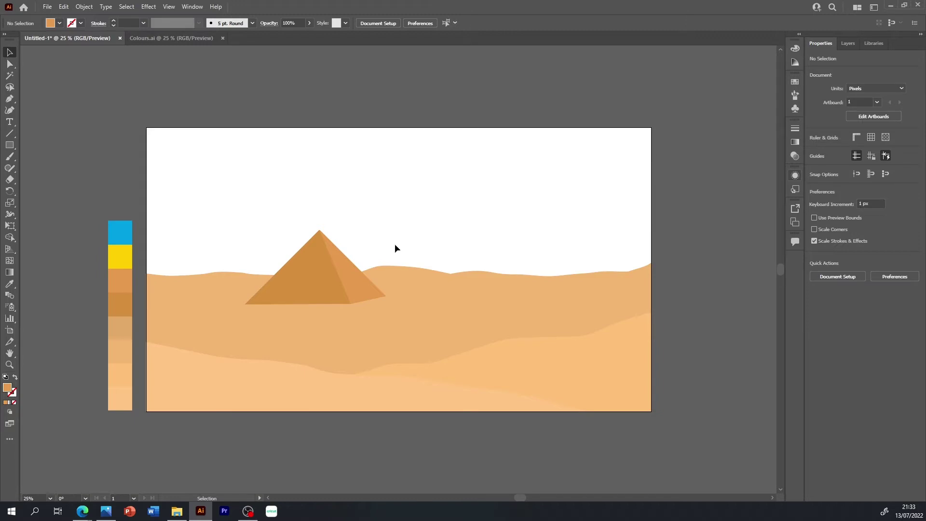
Step: Make the Sky layer the drawing target
left_click(848, 43)
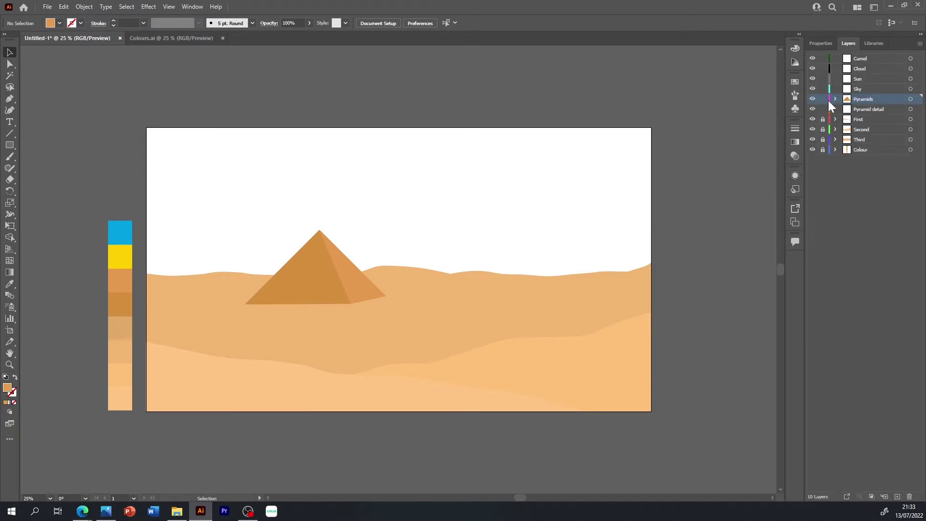
left_click(853, 89)
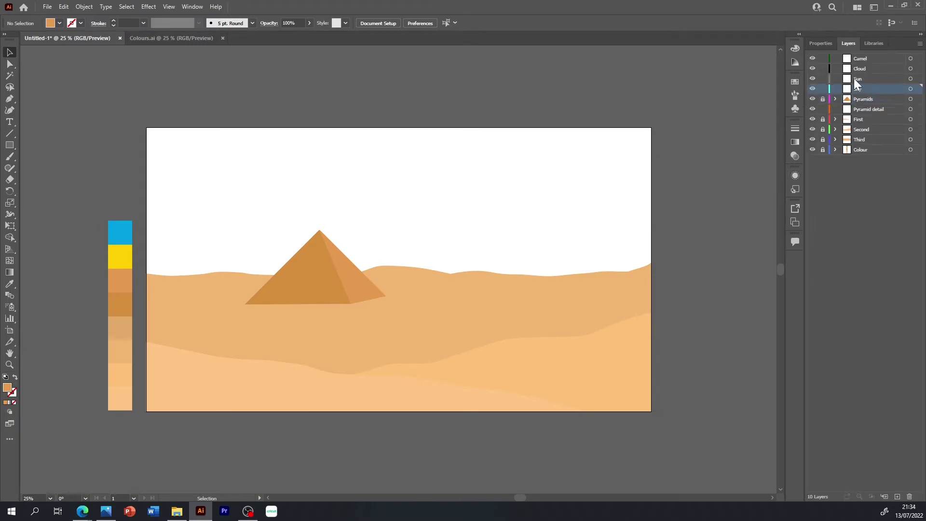
left_click(821, 43)
Step: Draw a shape covering all four artboard corners and fill it with the blue swatch
key("p")
left_click(651, 127)
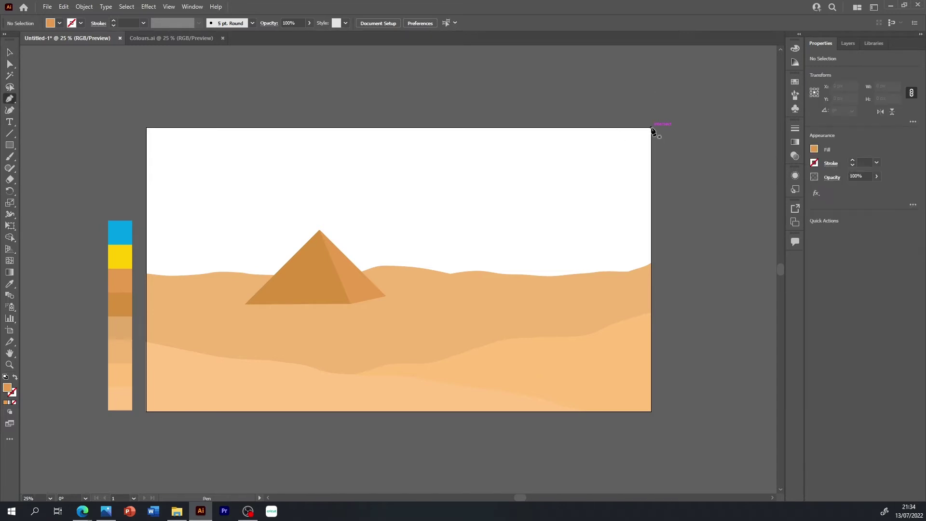
left_click(146, 128)
left_click(146, 411)
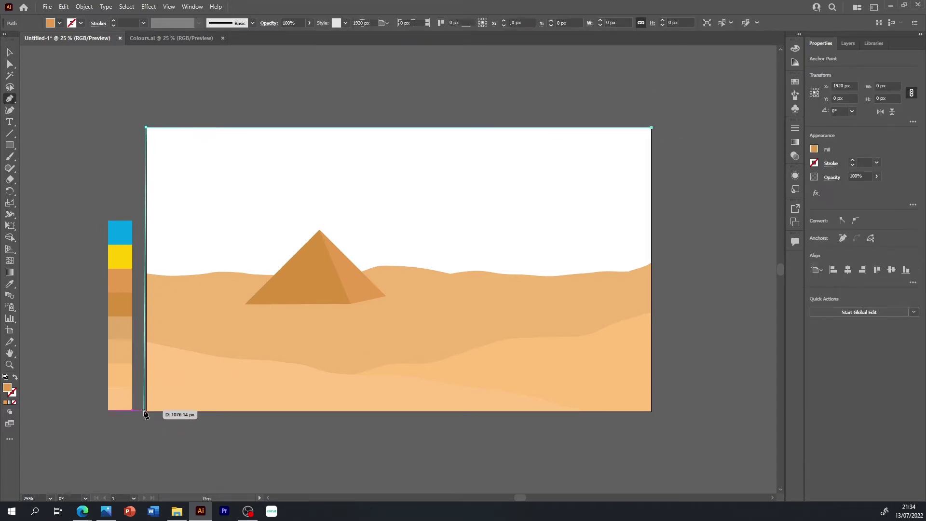
left_click(651, 411)
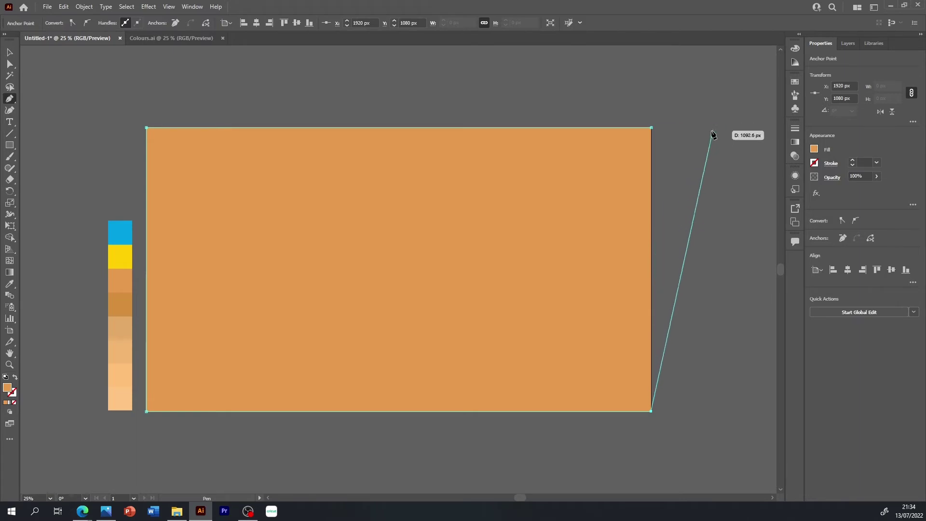
left_click(652, 128)
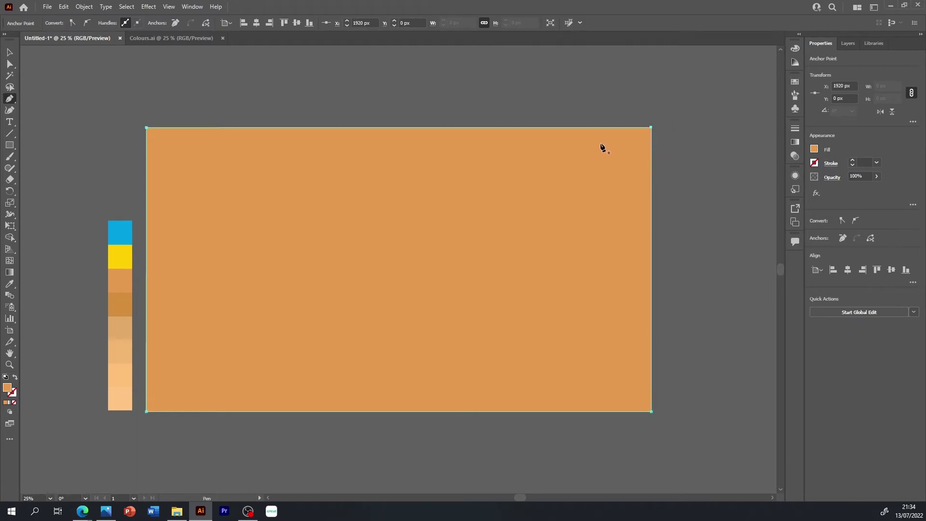
key("i")
left_click(109, 226)
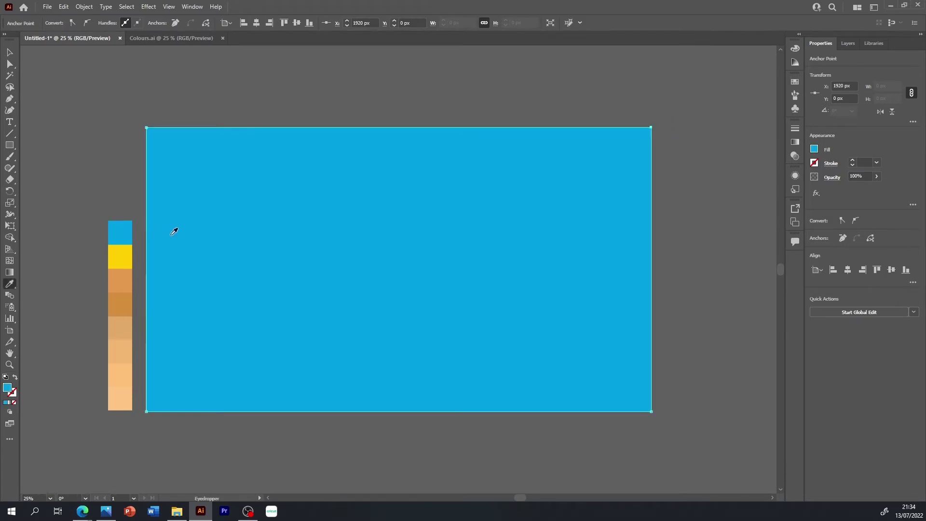
Step: Give the sky rectangle a linear gradient running vertically at 90°
key("v")
left_click(795, 142)
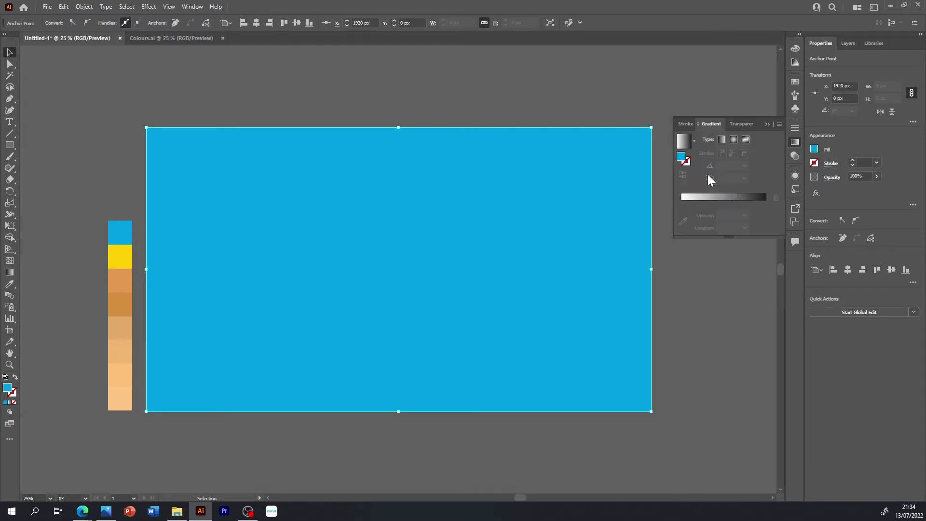
left_click(733, 195)
left_click(745, 176)
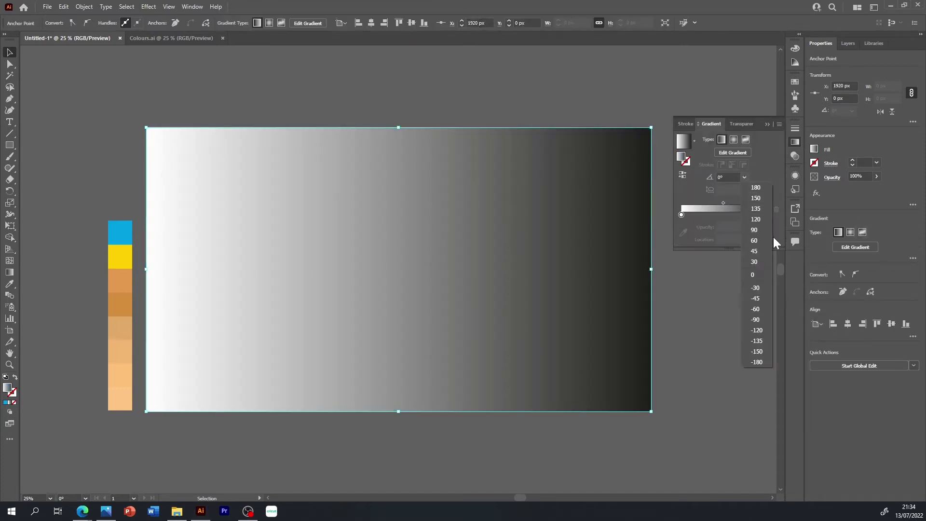
left_click(761, 231)
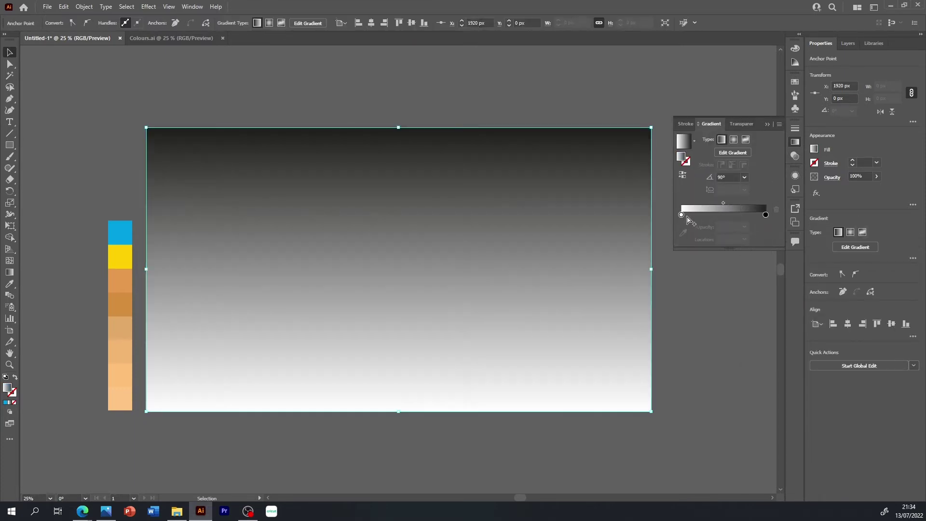
Step: Move the dark gradient stop to the end and colour it the swatch blue
left_click(763, 215)
left_click_drag(765, 221, 766, 216)
left_click(687, 235)
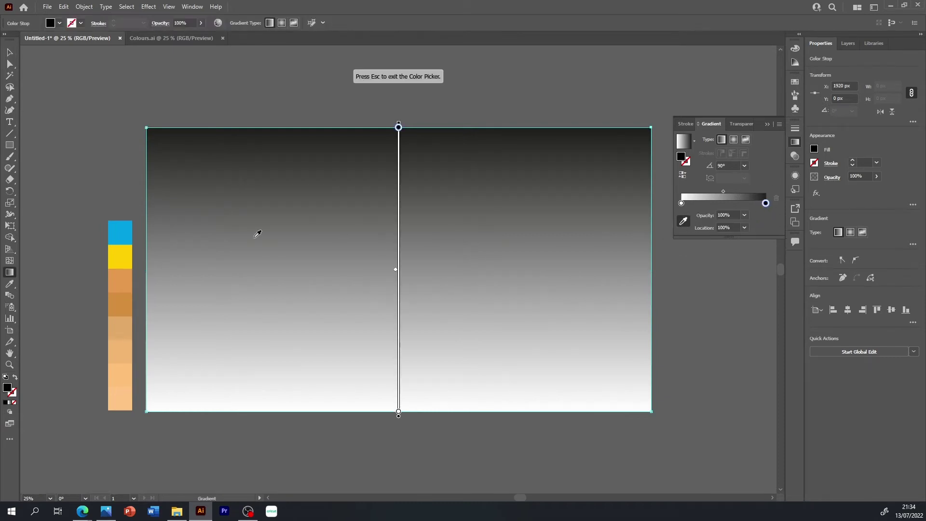
left_click(124, 231)
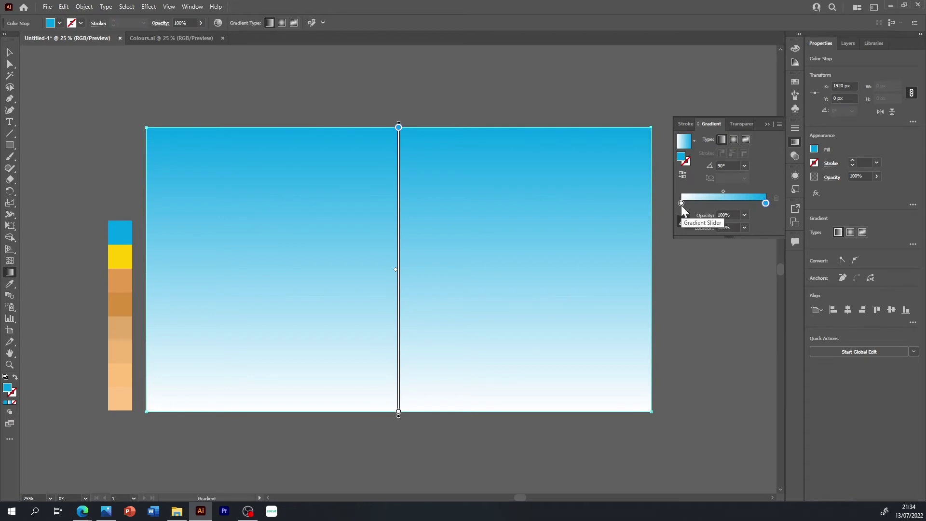
Step: Set both the white and blue gradient stops to 80% opacity, then deselect to check
left_click(681, 203)
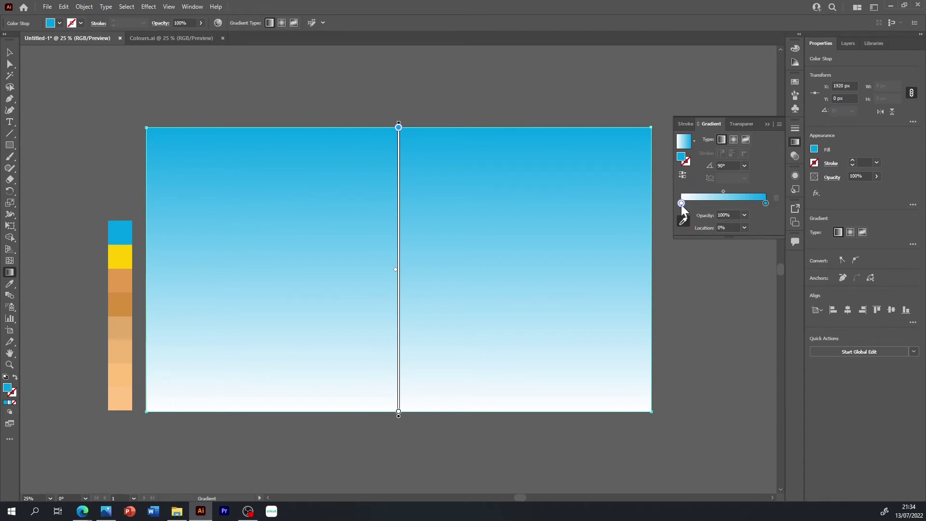
left_click(745, 216)
left_click(758, 310)
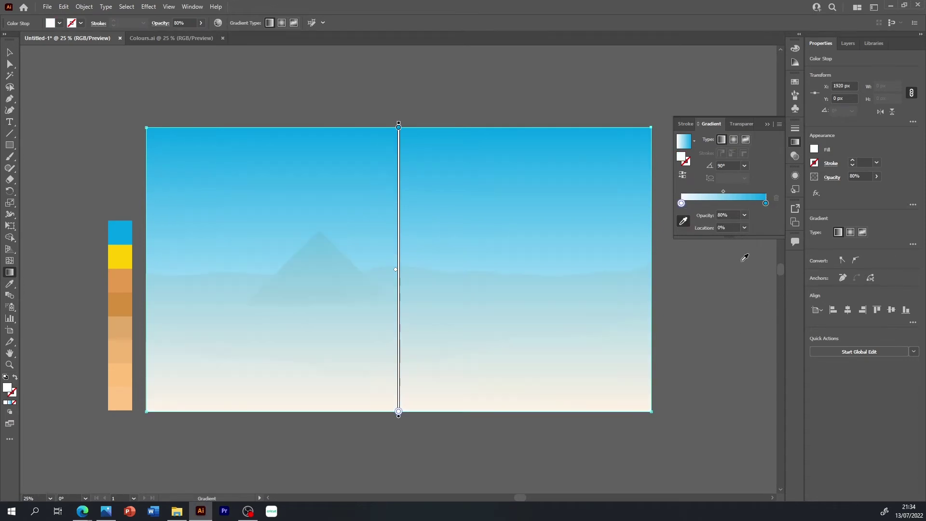
left_click(765, 203)
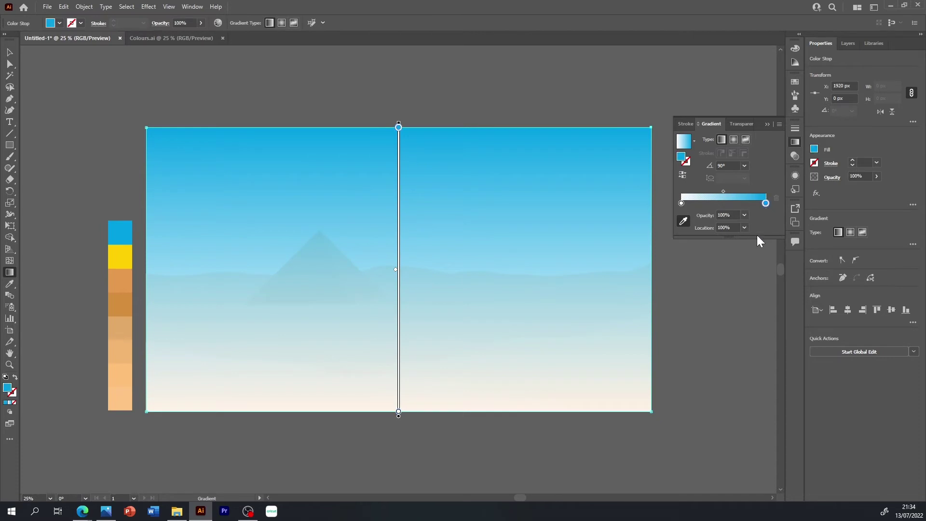
left_click(745, 216)
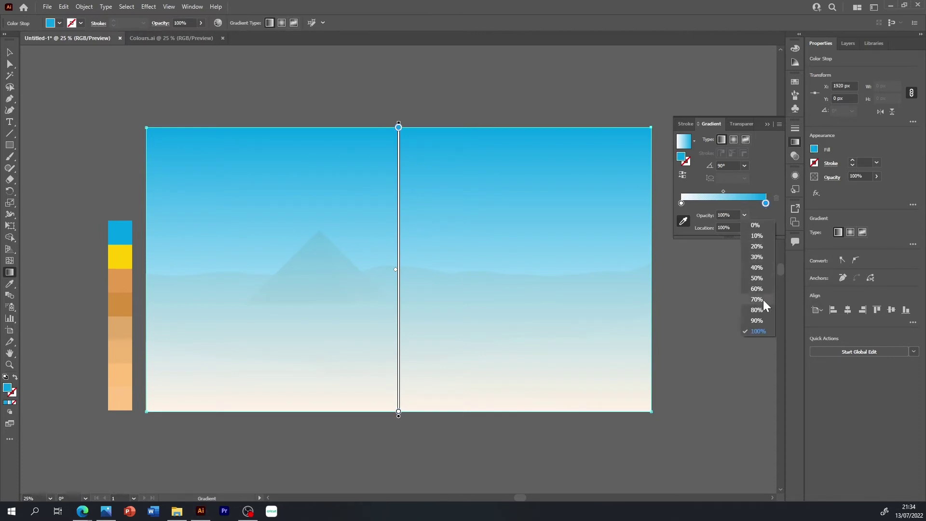
left_click(758, 310)
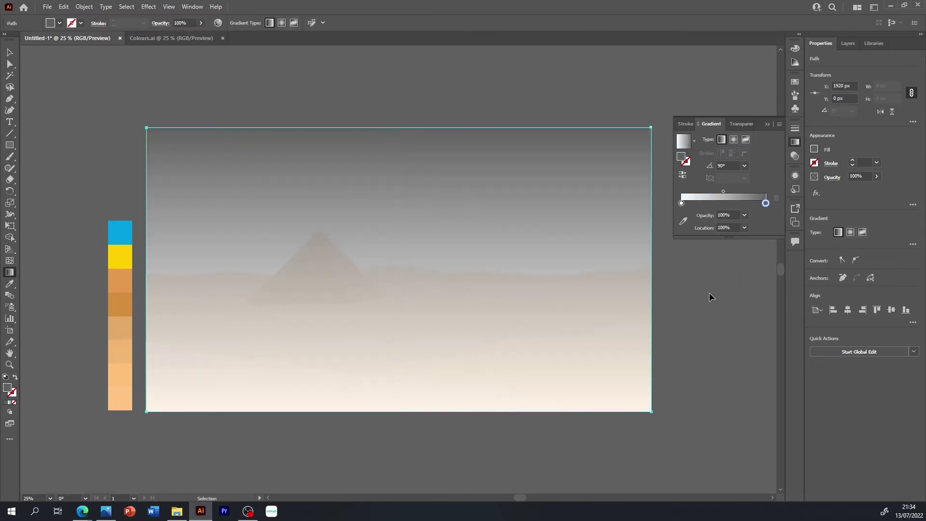
key("v")
left_click(709, 284)
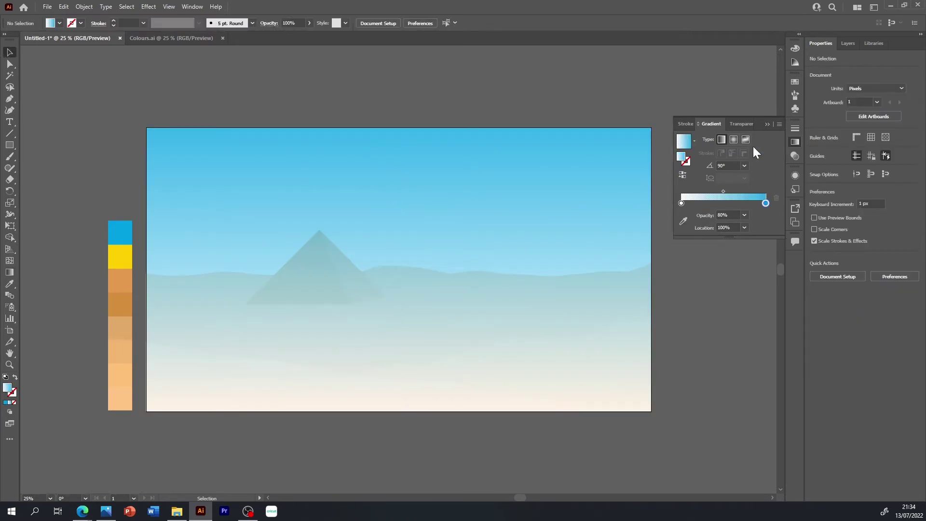
Step: Move the Sky layer below the Third layer in the Layers panel
left_click(768, 125)
left_click(848, 44)
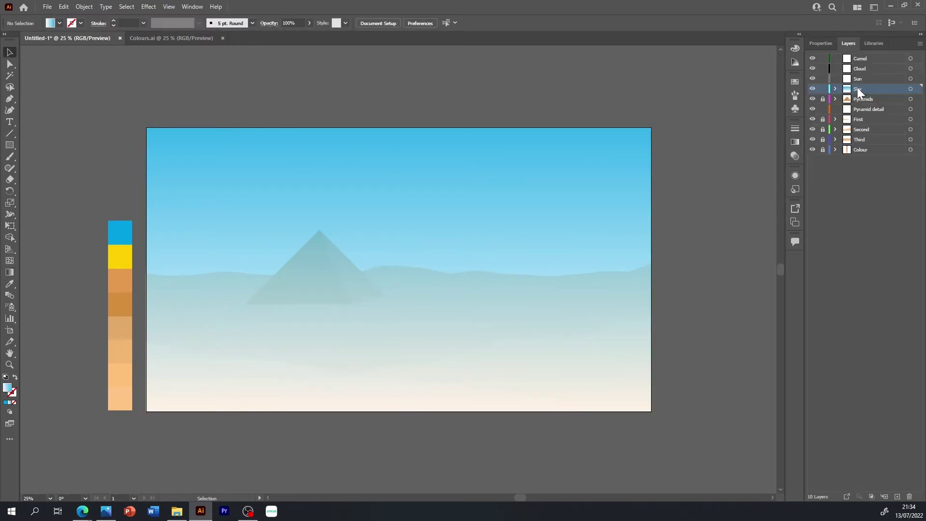
left_click_drag(868, 140, 868, 144)
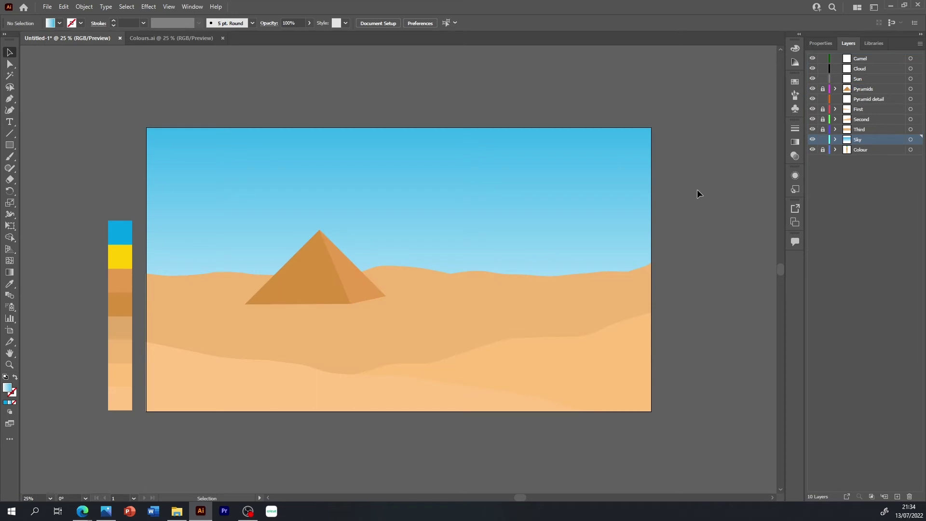
Step: On the Pyramids layer, lift the pyramid up above the dune line into the sky
left_click(860, 89)
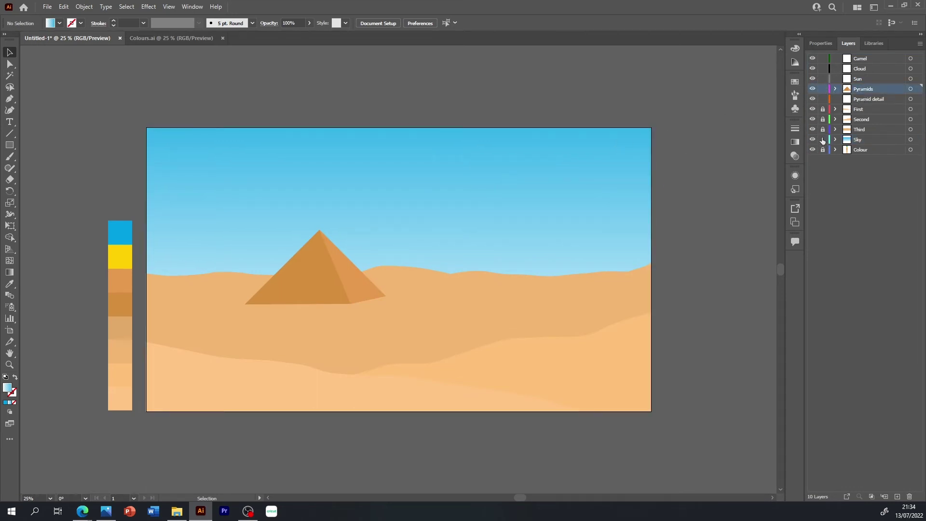
left_click(323, 255)
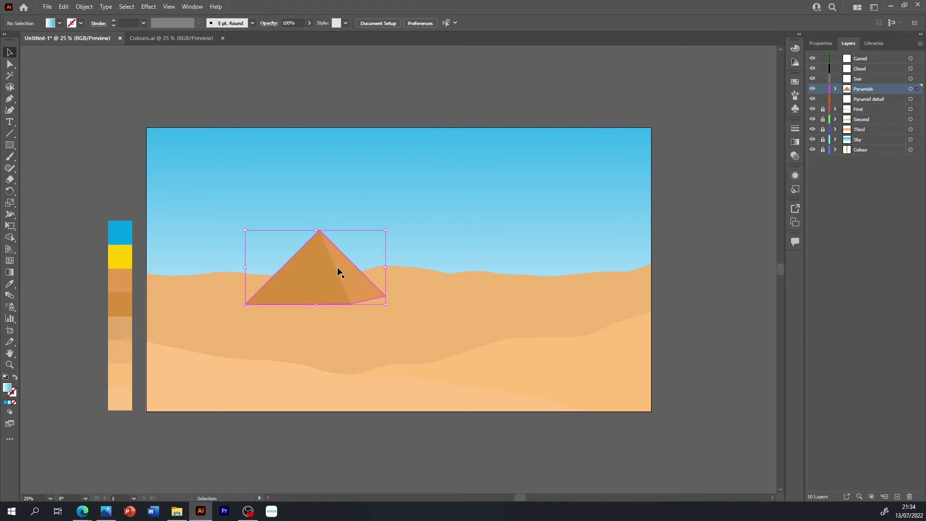
left_click(423, 228)
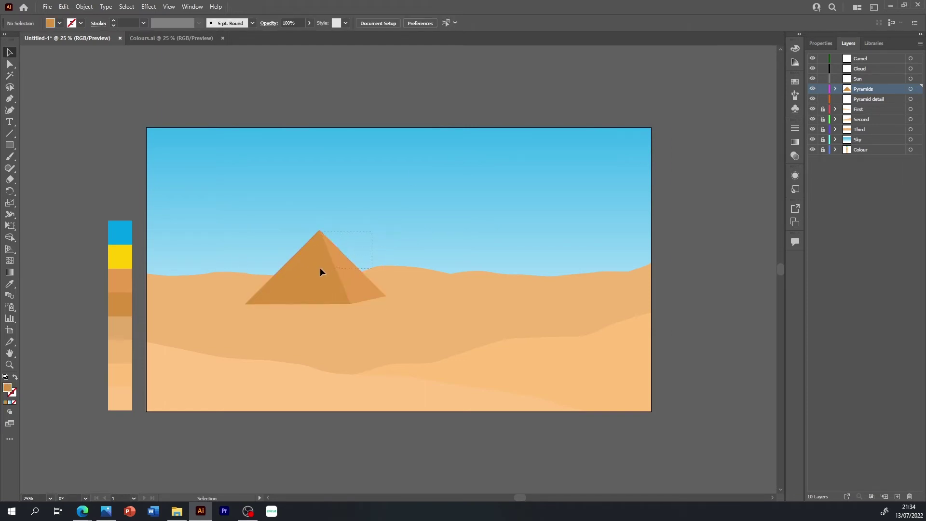
left_click_drag(320, 267, 334, 201)
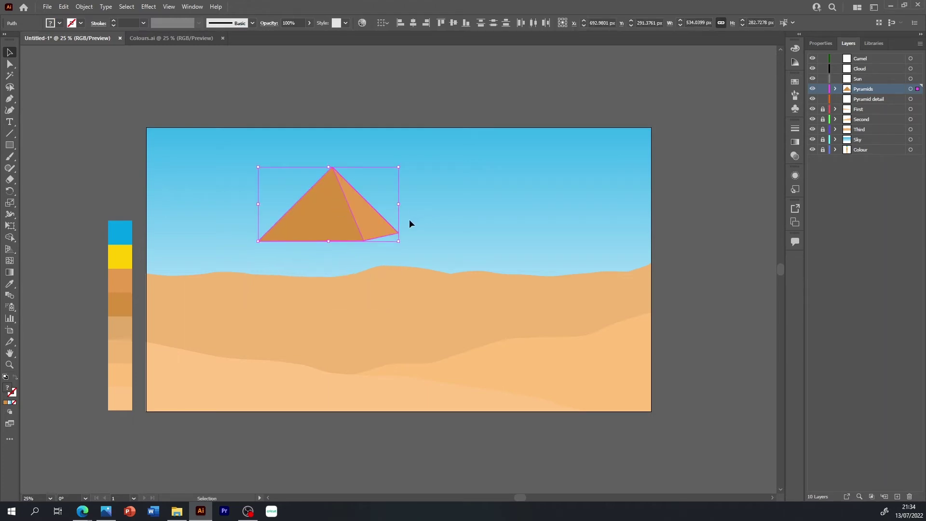
left_click(424, 224)
left_click(330, 222)
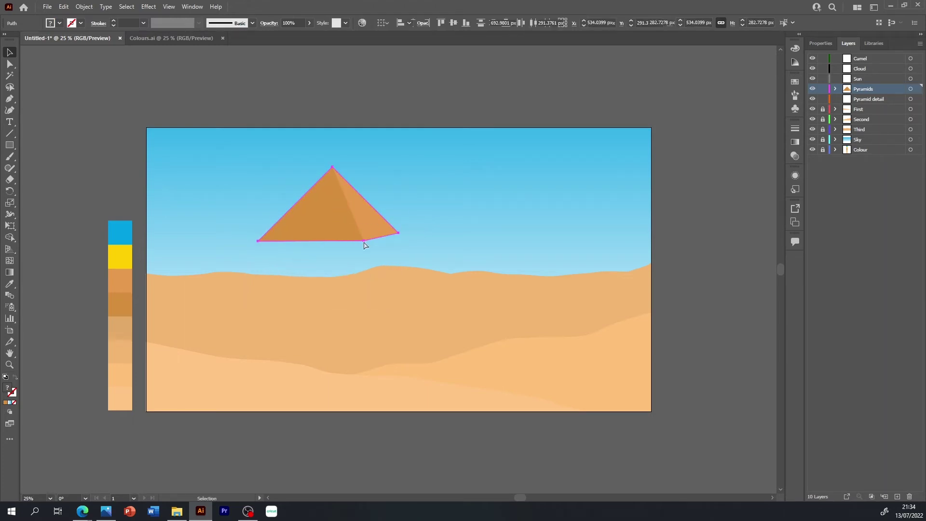
Step: Nudge the pyramid's bottom front anchor point down
key("a")
left_click_drag(364, 241, 366, 247)
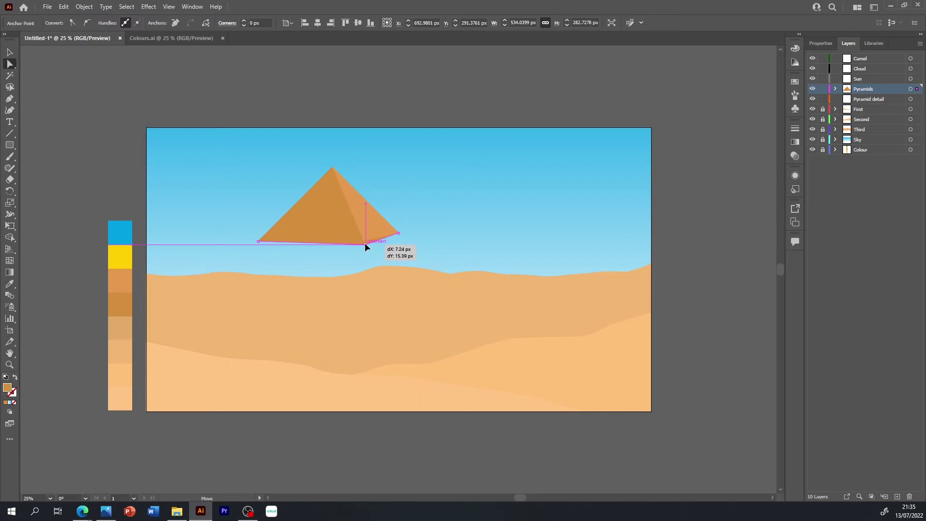
left_click(365, 241)
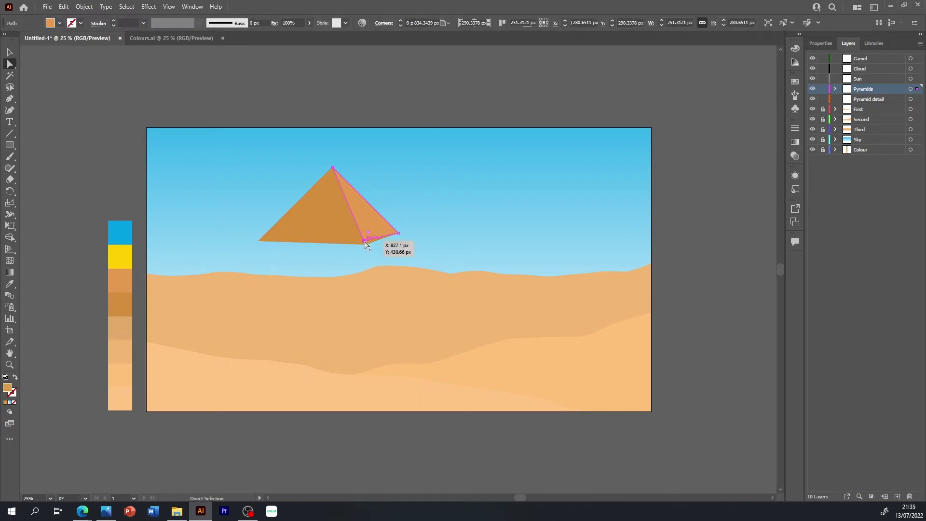
left_click(433, 250)
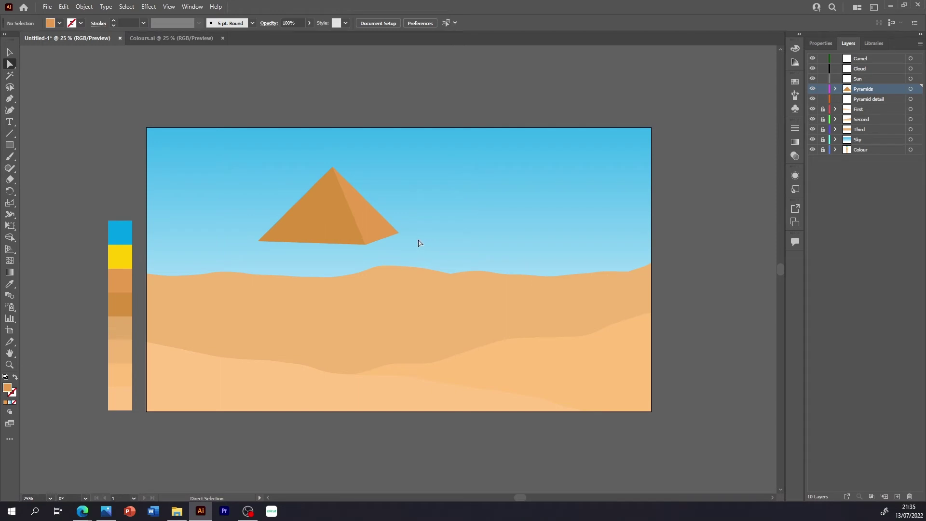
key("v")
left_click(326, 228)
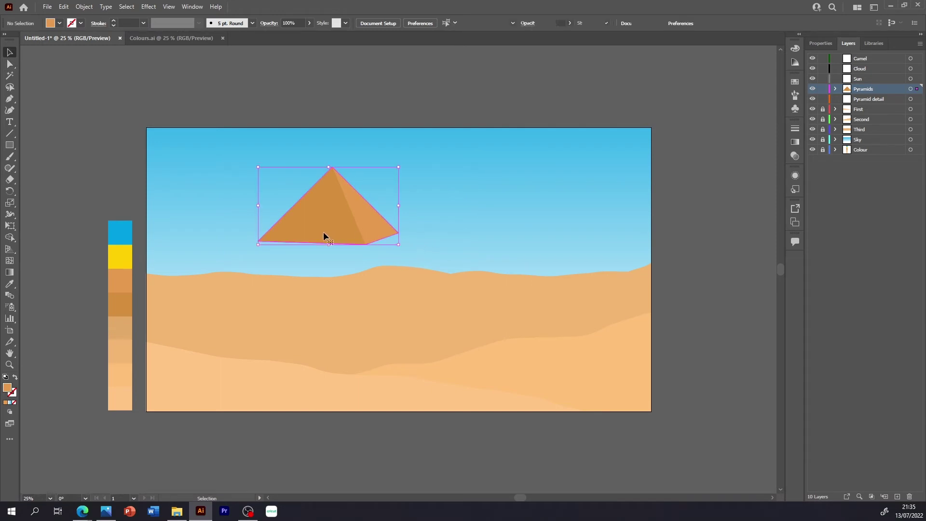
Step: Lower the bottom-left corner and shift the bottom-right corner to level the pyramid base
key("a")
left_click(259, 241)
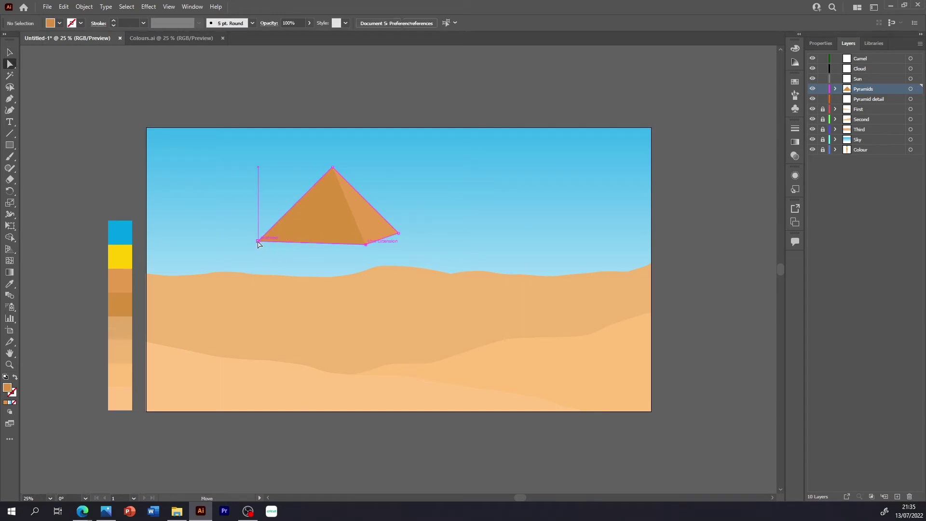
left_click_drag(257, 242, 258, 245)
left_click(313, 266)
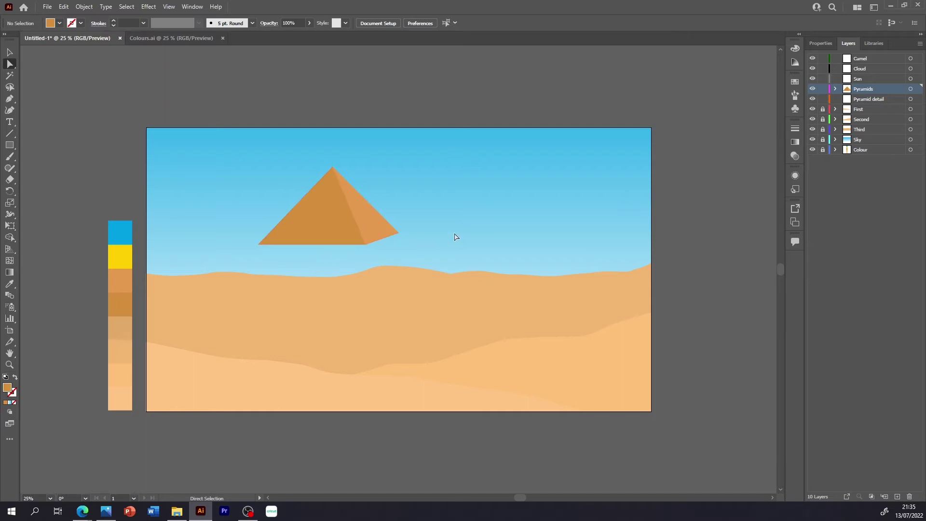
left_click(345, 236)
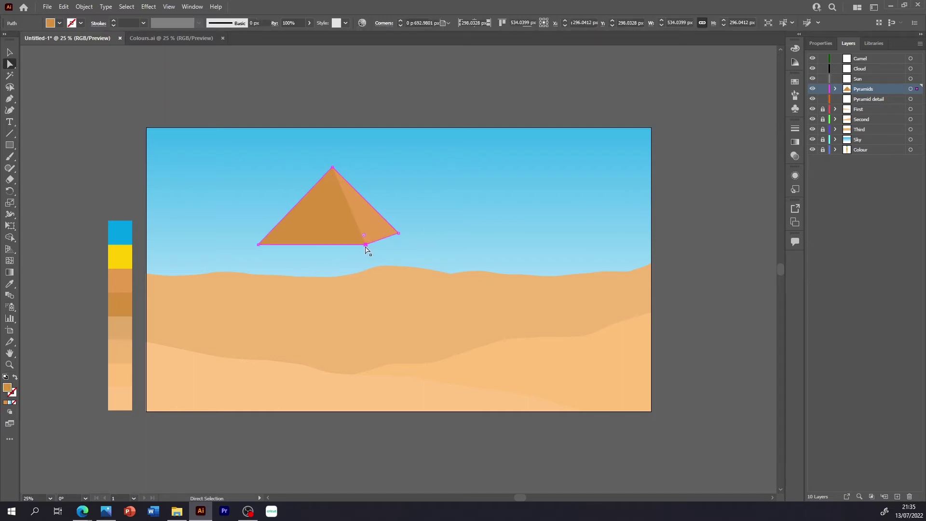
left_click_drag(367, 245, 365, 245)
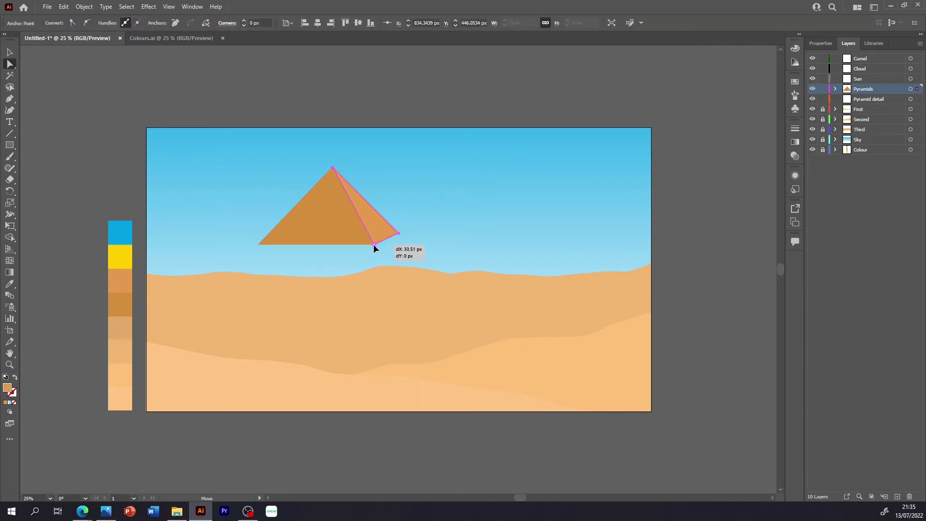
left_click(427, 244)
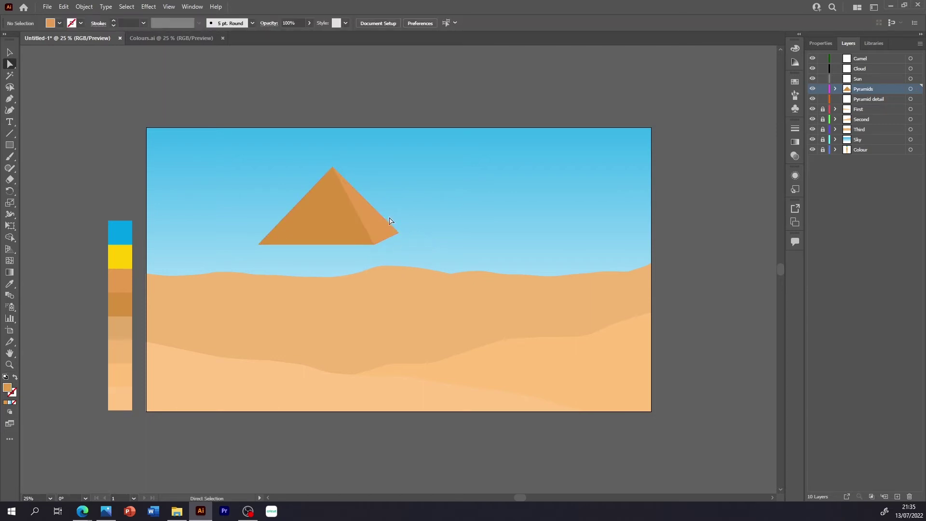
Step: Expand the pyramid group's appearance, then expand it into plain filled shapes
key("v")
left_click(307, 244)
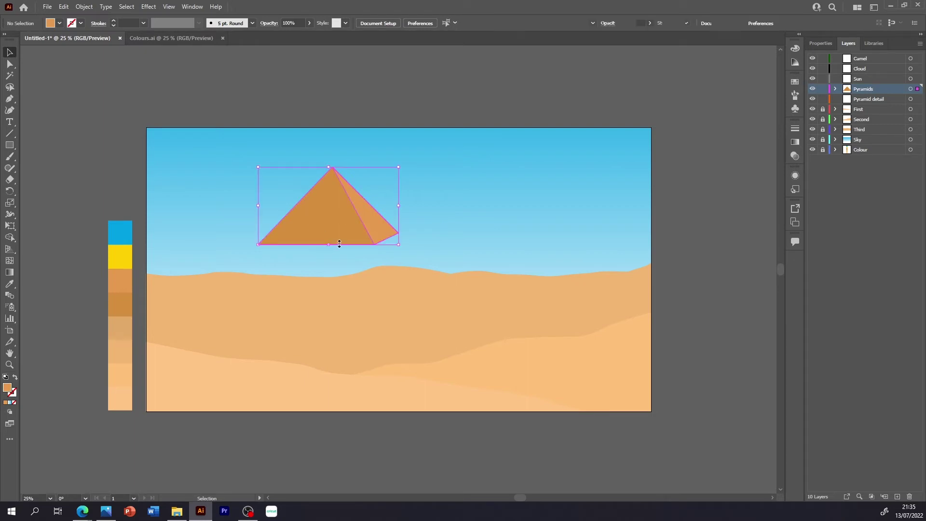
key("a")
key("v")
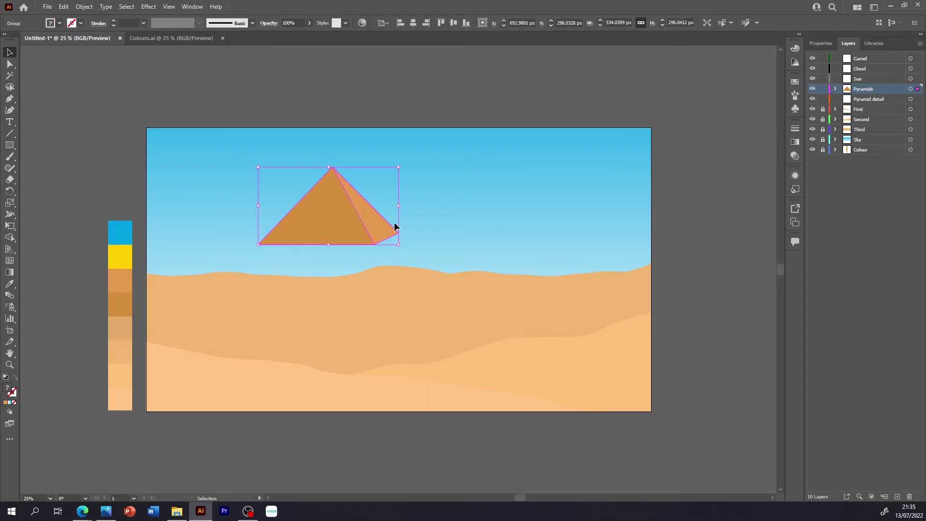
left_click(83, 7)
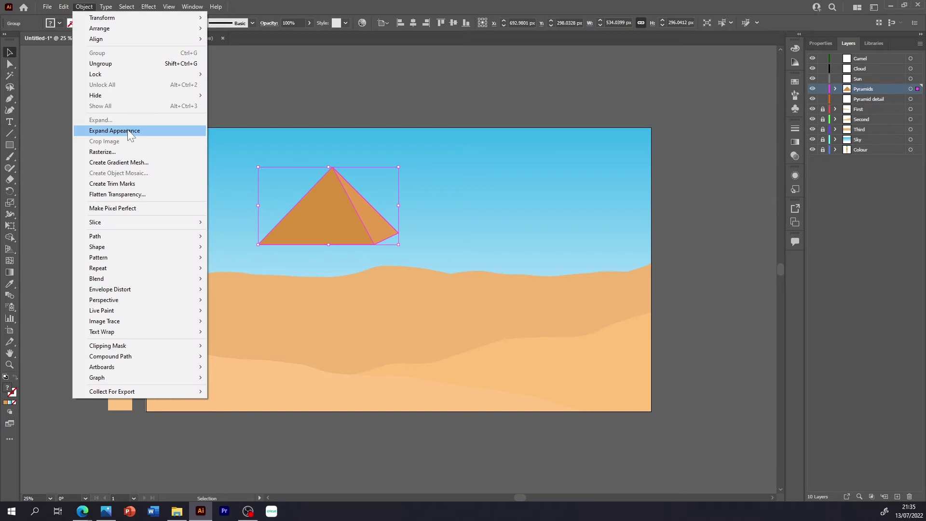
left_click(128, 130)
left_click(84, 7)
left_click(111, 120)
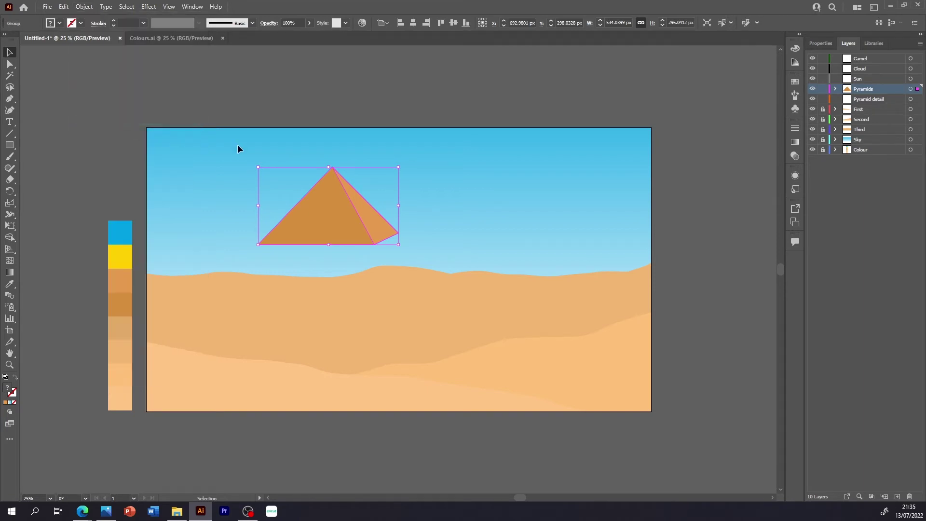
Step: Move the pyramid back down onto the dunes and enlarge it
left_click_drag(343, 222, 291, 285)
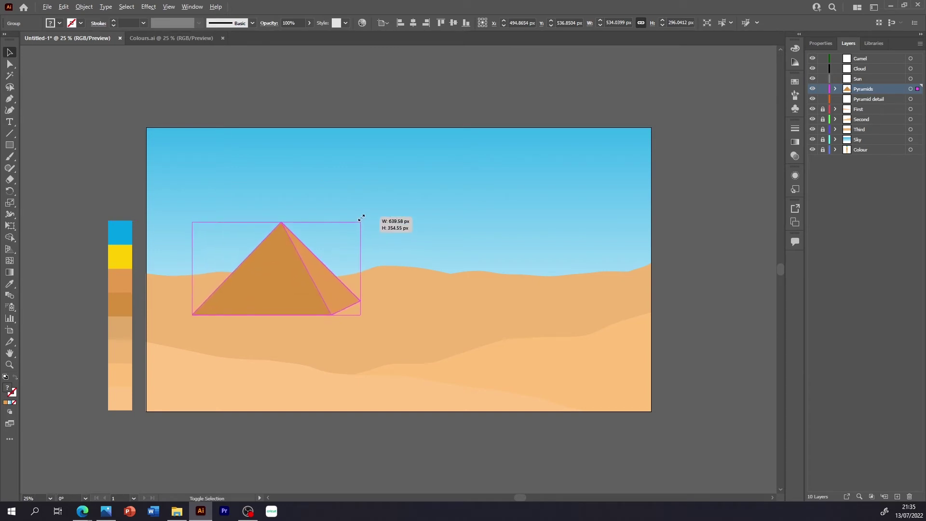
left_click_drag(345, 230, 362, 220)
mouse_move(284, 282)
left_mouse_down()
mouse_move(288, 270)
mouse_move(373, 267)
left_mouse_up()
key("a")
Step: Add pyramid copies behind and to the right, one enlarged and one shrunk
key("v")
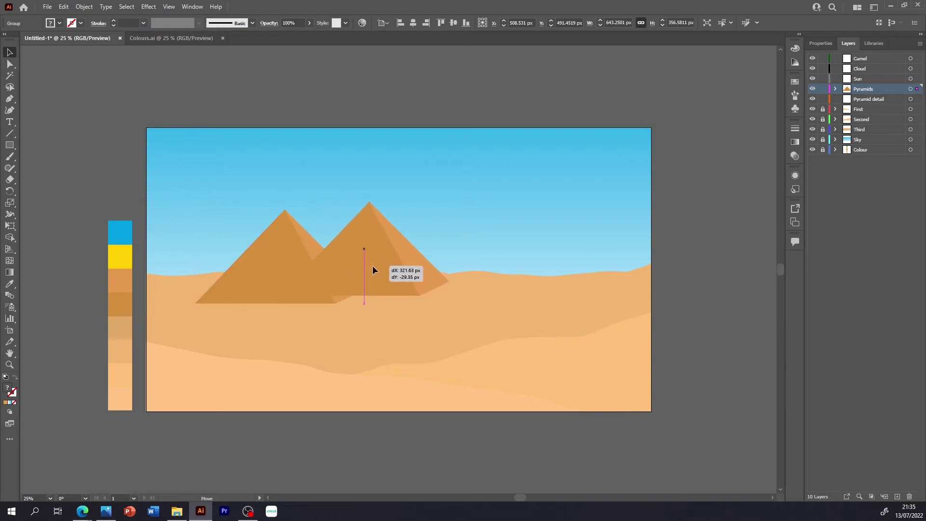
key("ctrl+bracketleft")
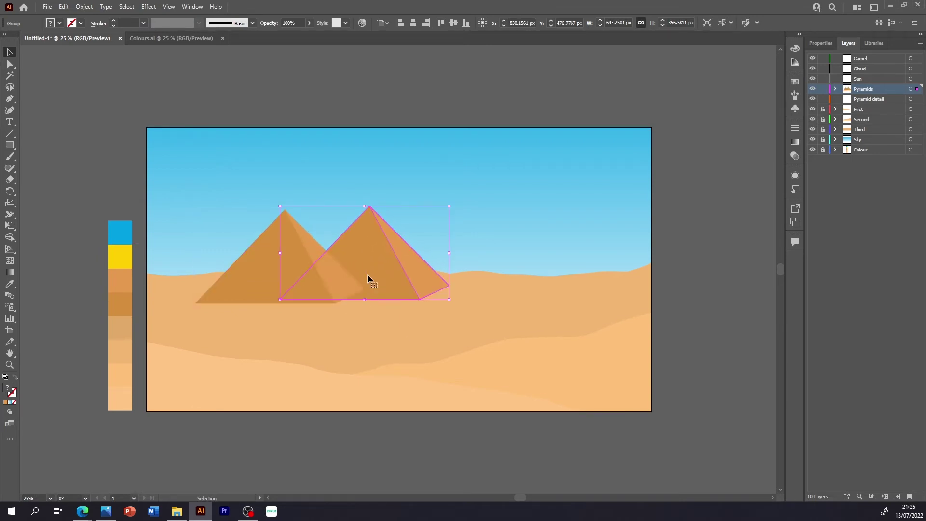
left_click_drag(449, 207, 488, 182)
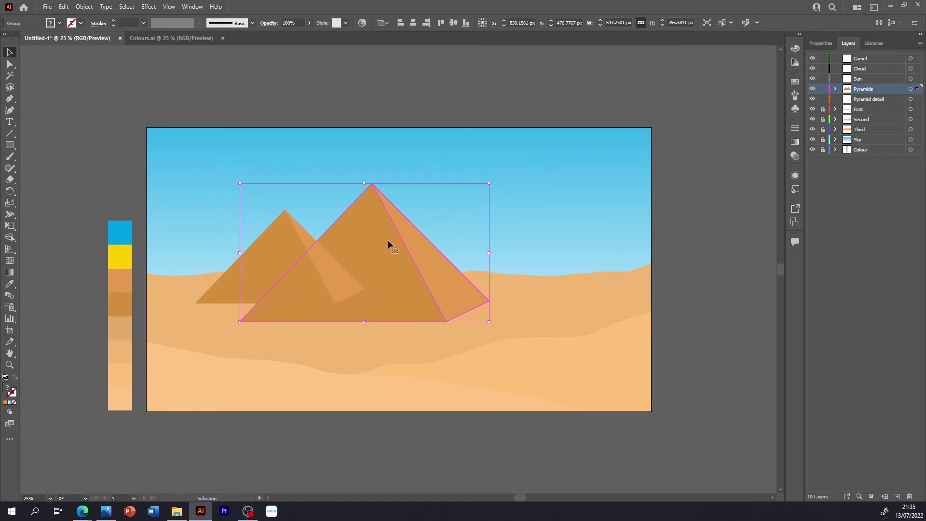
mouse_move(388, 239)
left_mouse_down()
mouse_move(409, 216)
mouse_move(411, 225)
left_mouse_up()
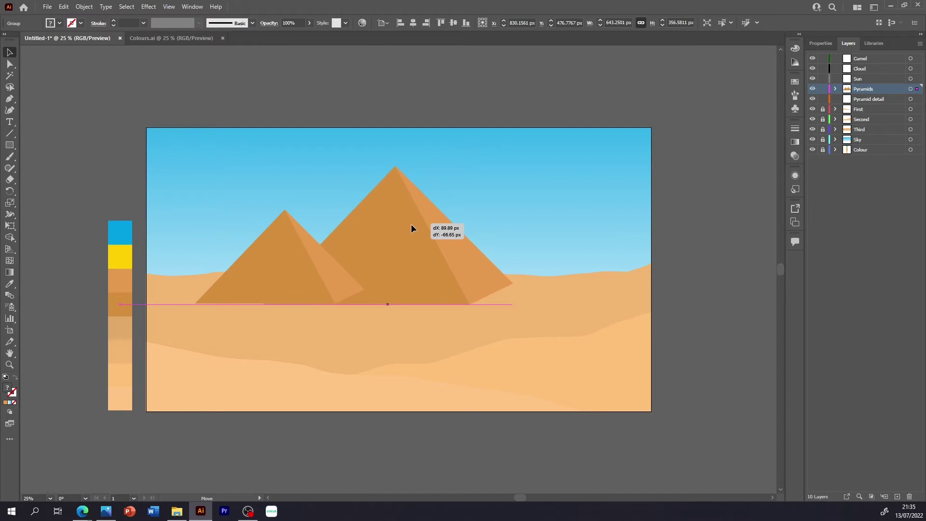
left_click_drag(411, 223, 404, 236)
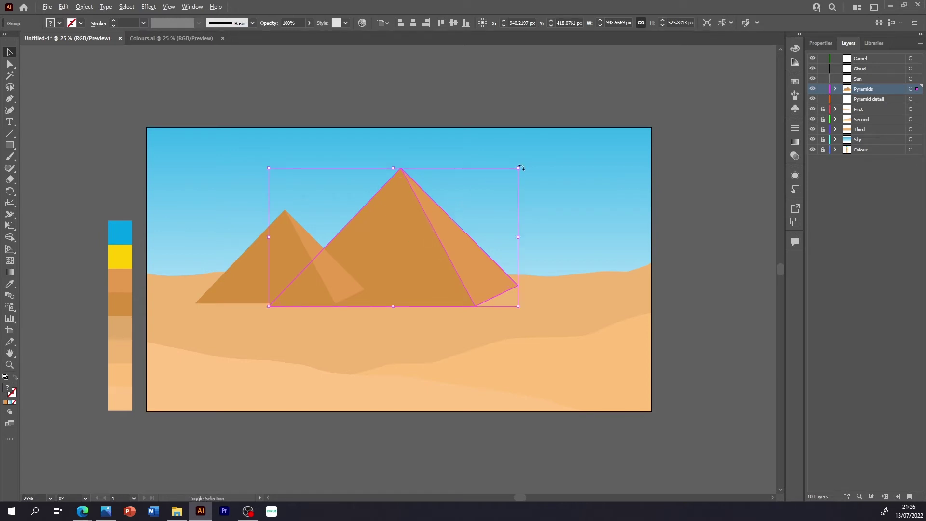
left_click_drag(520, 168, 496, 186)
mouse_move(416, 252)
left_mouse_down()
mouse_move(488, 278)
mouse_move(519, 267)
mouse_move(342, 275)
left_mouse_up()
Step: Duplicate the right pyramid into a smaller copy placed front-centre
key("a")
key("v")
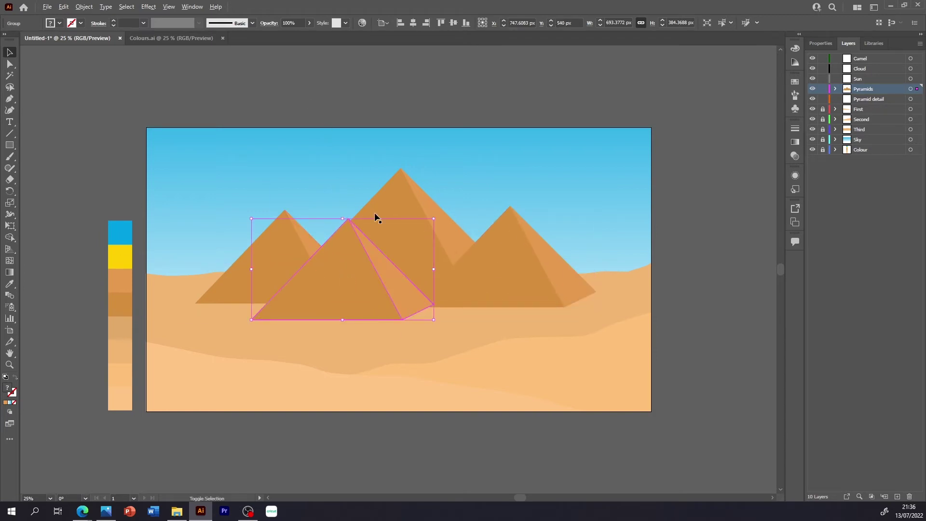
left_click_drag(434, 219, 415, 233)
mouse_move(339, 283)
left_mouse_down()
mouse_move(331, 294)
mouse_move(317, 281)
left_mouse_up()
left_click_drag(381, 307, 386, 311)
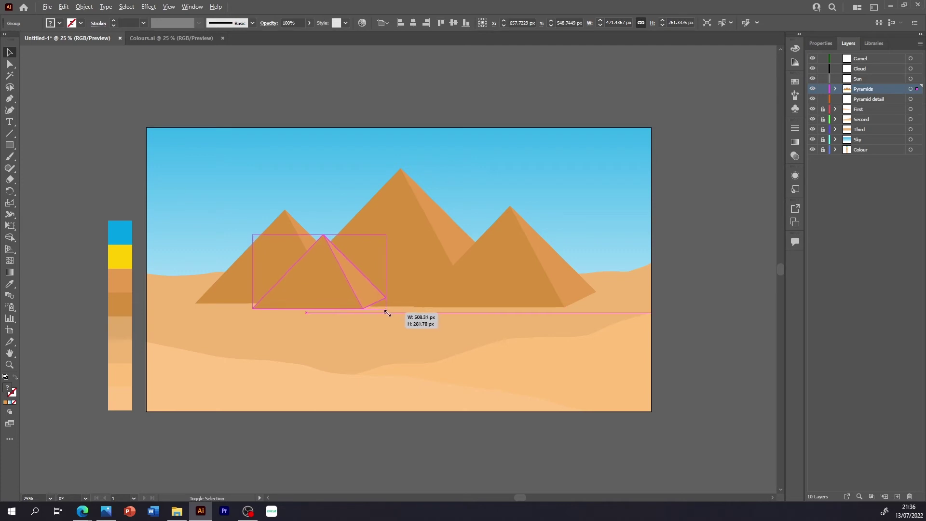
left_click_drag(329, 286, 329, 293)
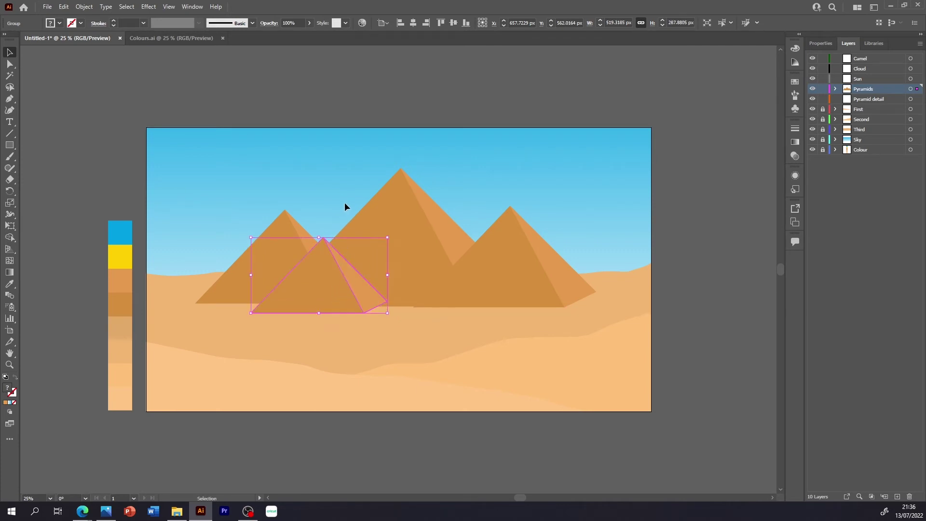
key("a")
key("v")
left_click_drag(325, 280, 396, 303)
Step: Deselect the pyramids and make the Sun layer active
left_click(684, 251)
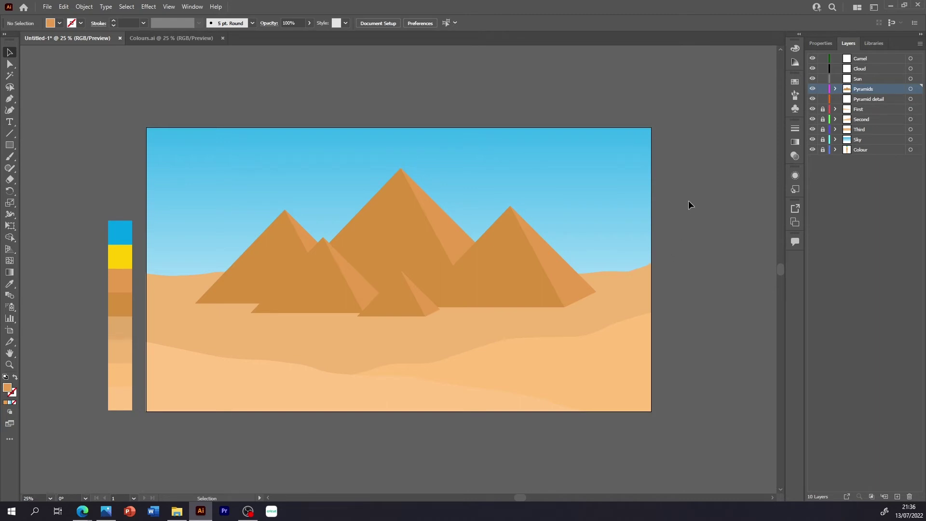
left_click(855, 79)
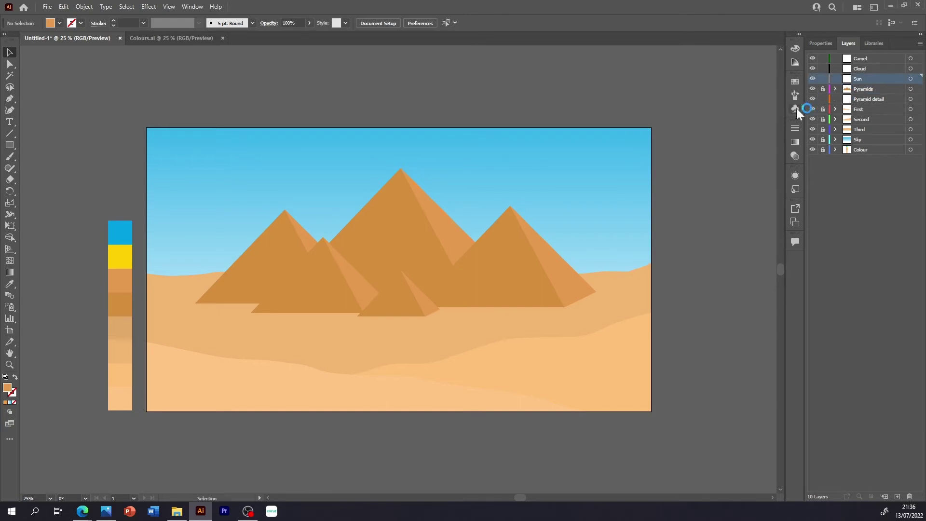
key("l")
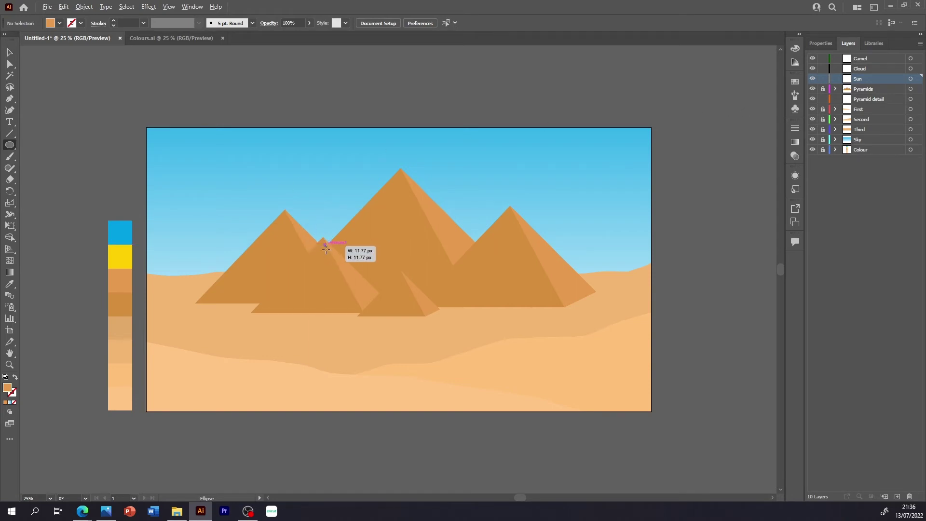
Step: Draw a circle over the pyramids and fill it with the swatch yellow
left_click_drag(324, 244, 338, 264)
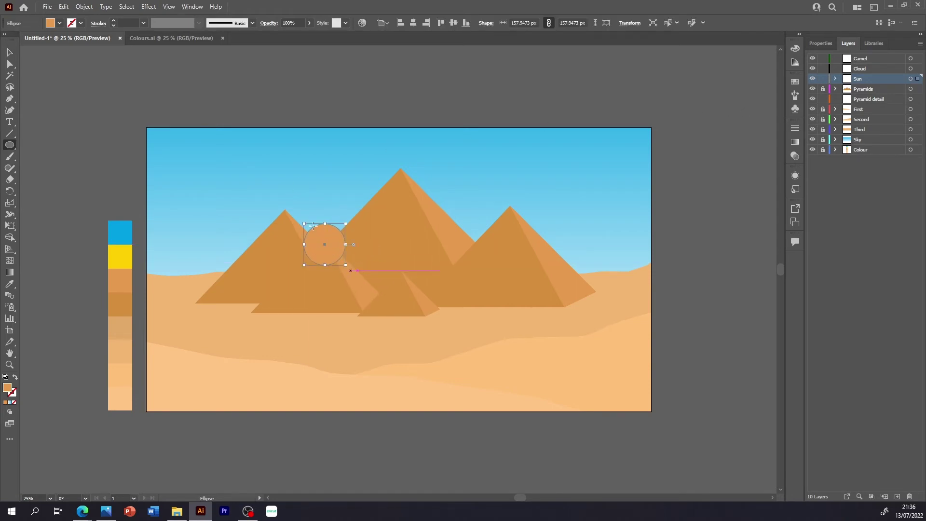
key("i")
left_click(122, 254)
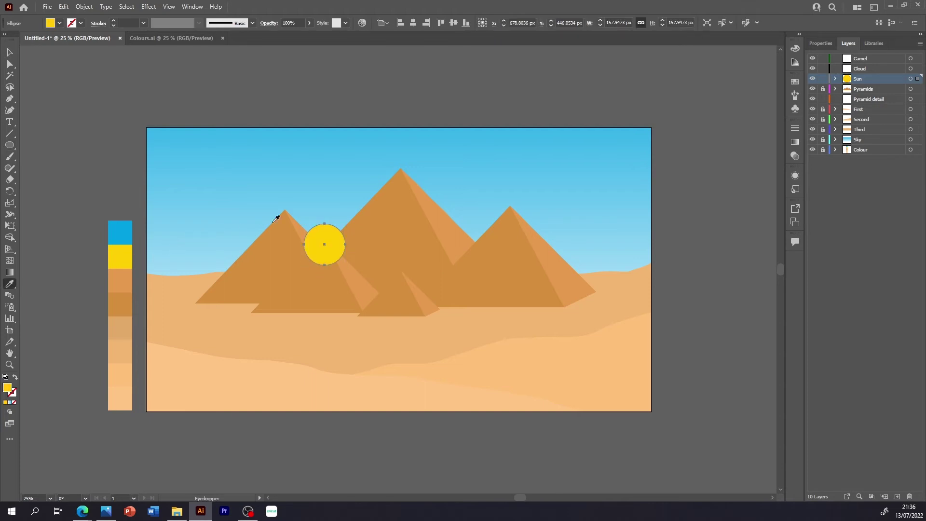
key("v")
Step: Move the Sun layer beneath the pyramid layers, then shrink the sun to about 125 px
left_click_drag(866, 78, 866, 135)
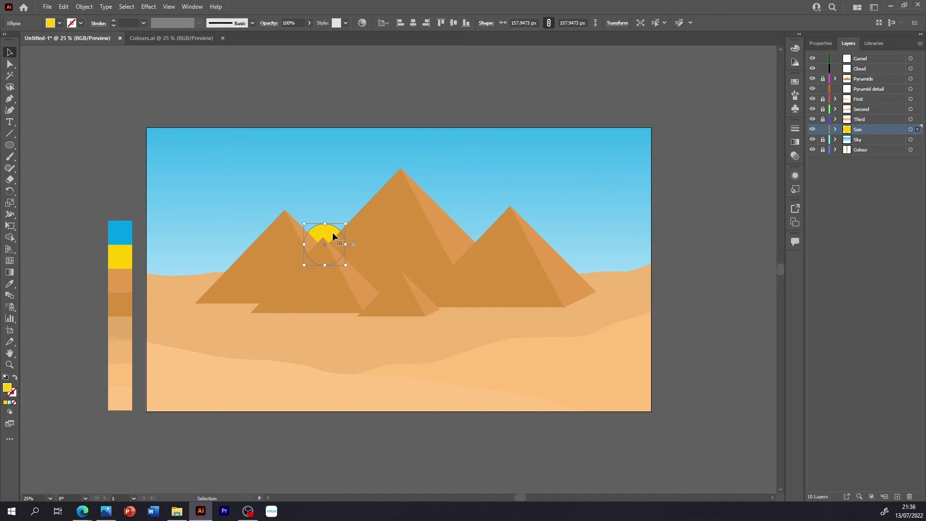
left_click_drag(333, 234, 323, 223)
left_click_drag(343, 217, 332, 230)
left_click(334, 229)
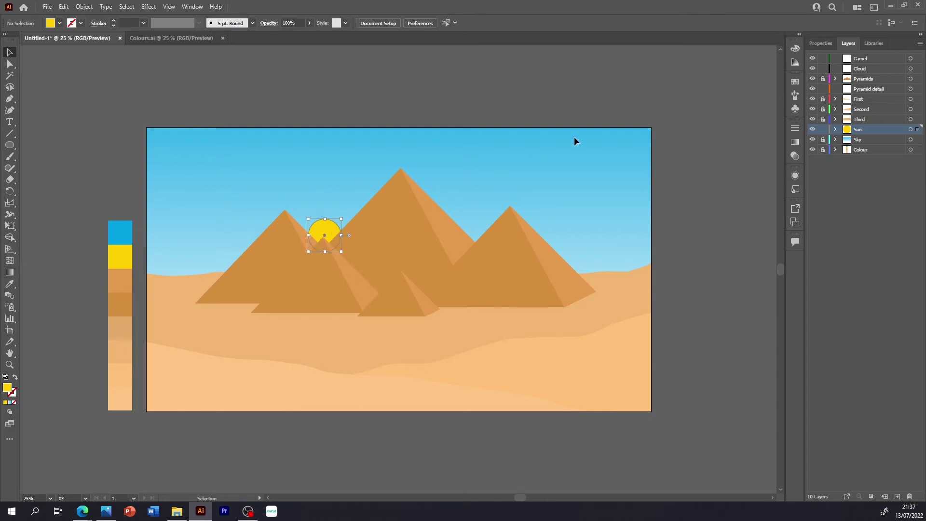
left_click(831, 43)
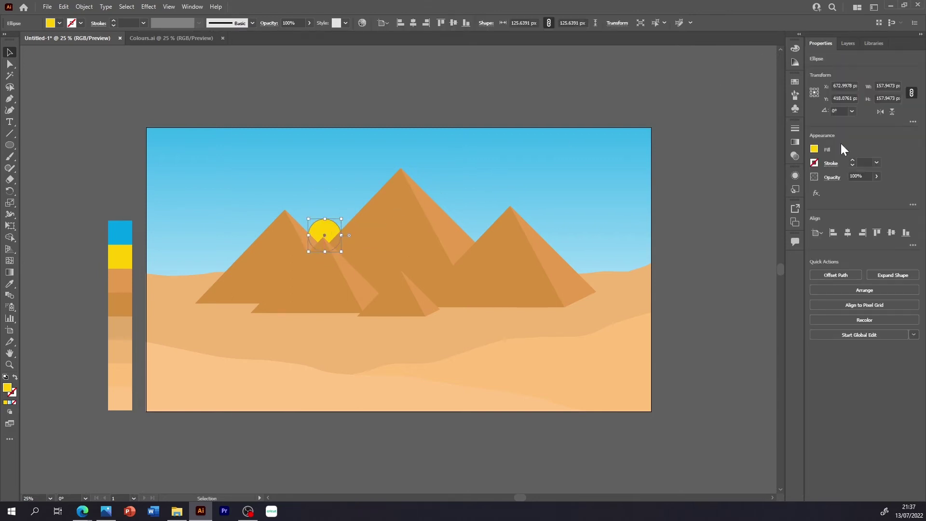
Step: Add an Outer Glow effect to the sun with a bright yellow glow colour
left_click(817, 193)
mouse_move(836, 289)
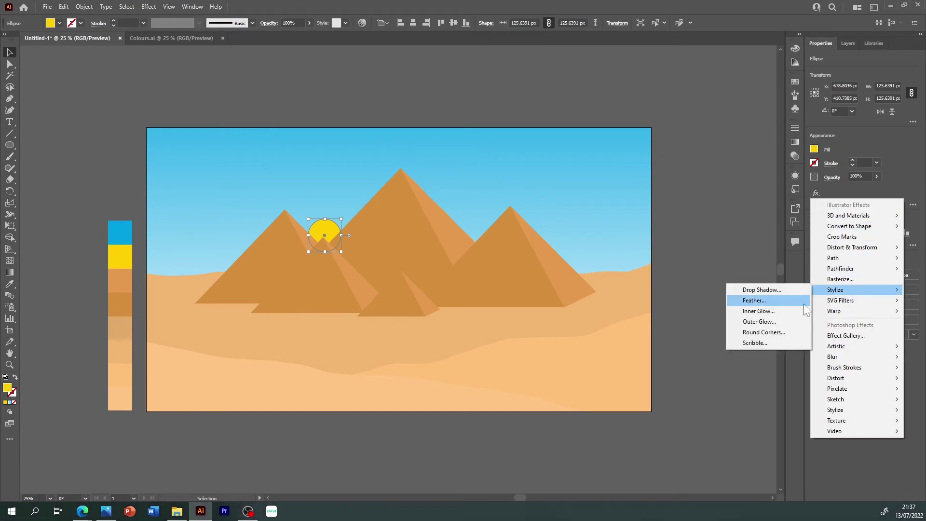
left_click(775, 322)
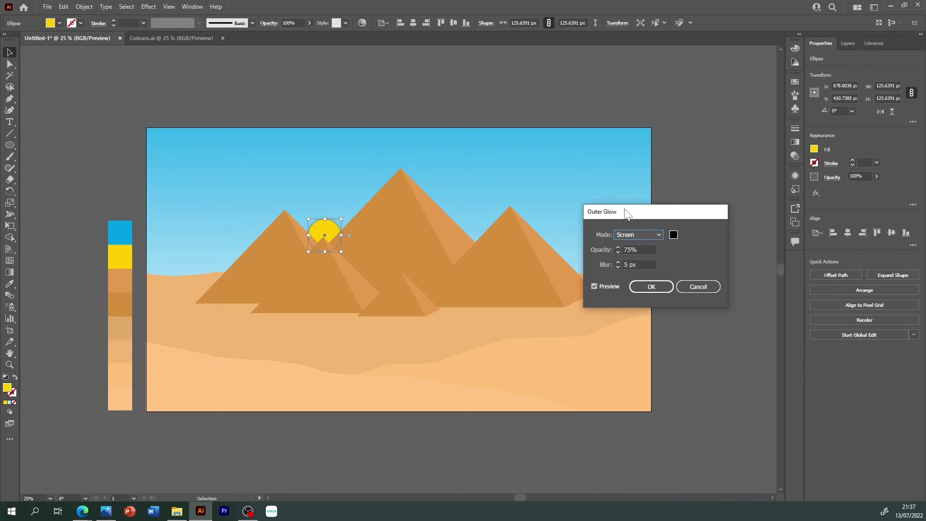
left_click_drag(623, 213, 588, 169)
left_click(643, 194)
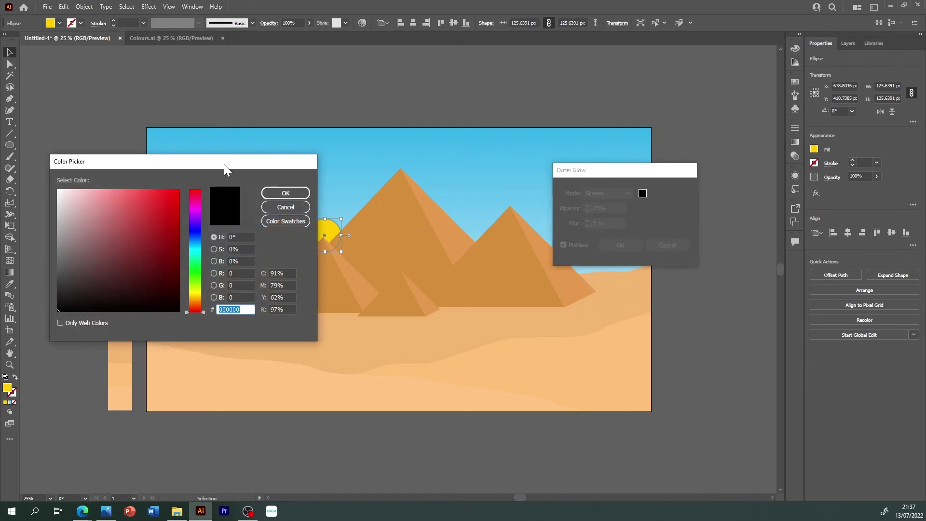
left_click_drag(224, 164, 180, 188)
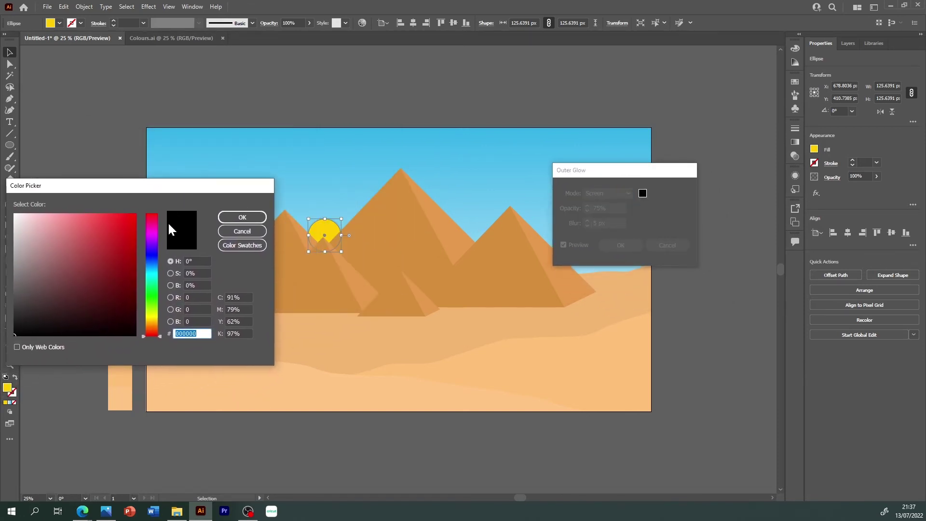
left_click_drag(160, 335, 159, 314)
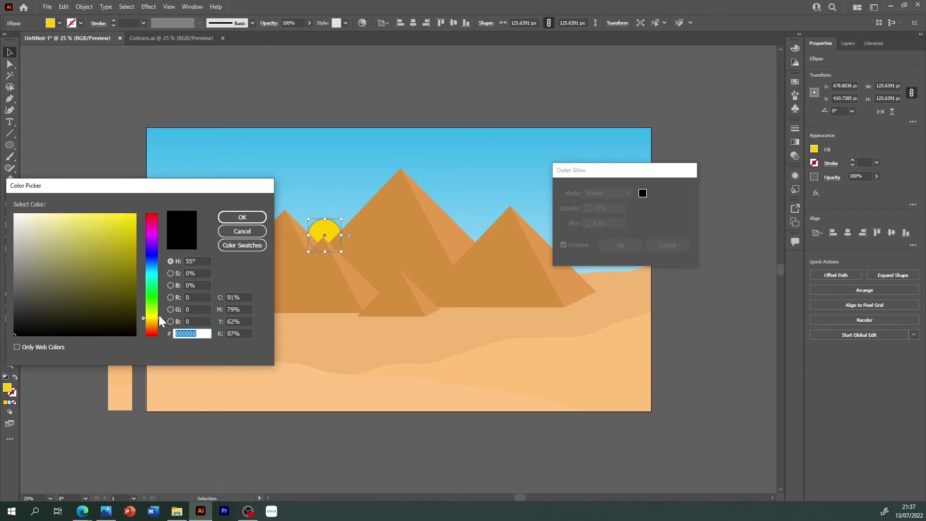
left_click_drag(109, 292, 137, 213)
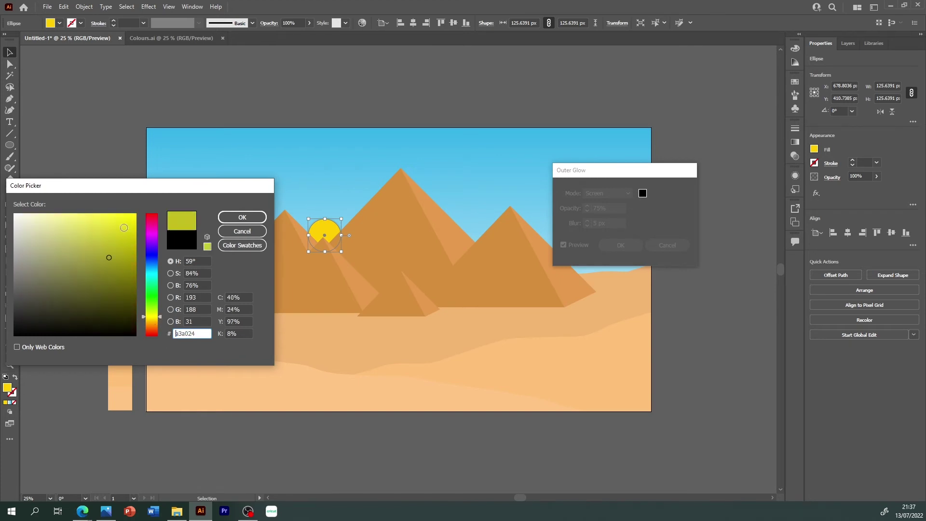
left_click(242, 217)
Step: Set the glow to Normal mode at 100% opacity and apply it
left_click(618, 192)
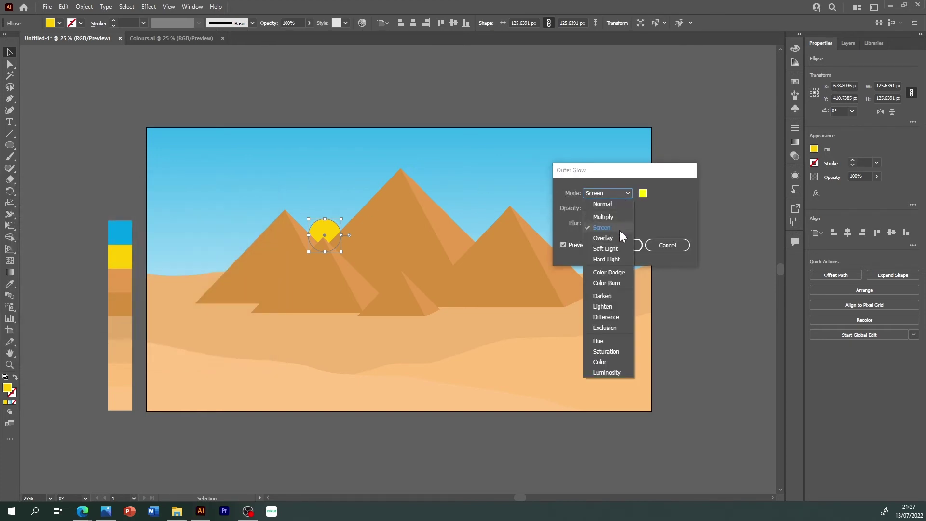
left_click(607, 209)
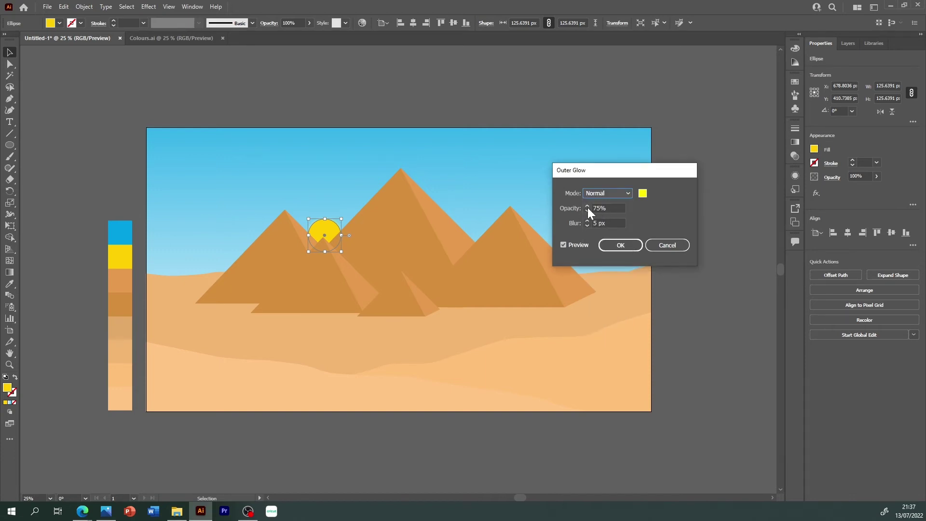
key("Tab")
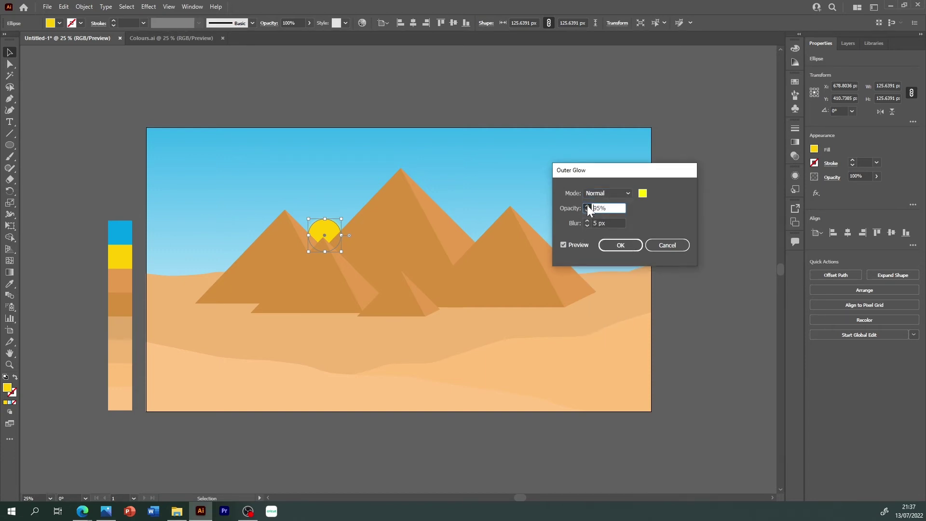
left_click(587, 221)
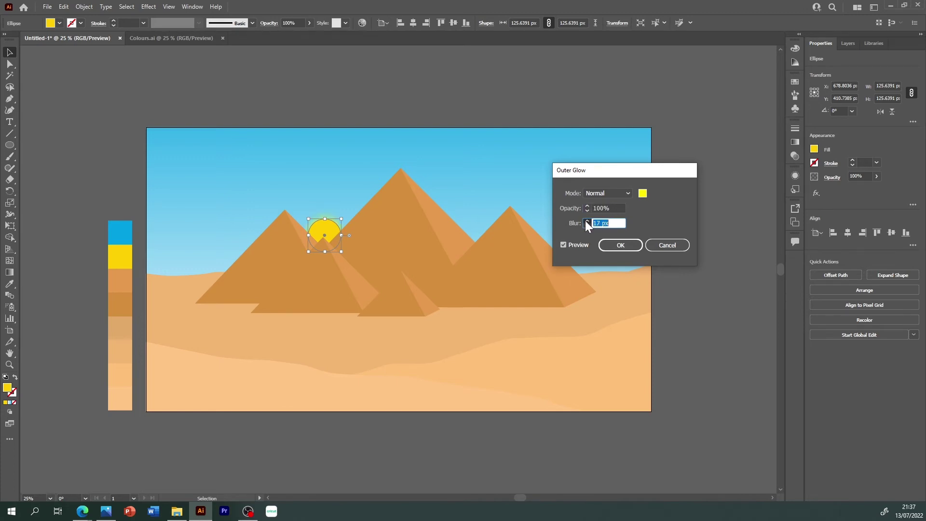
left_click(621, 245)
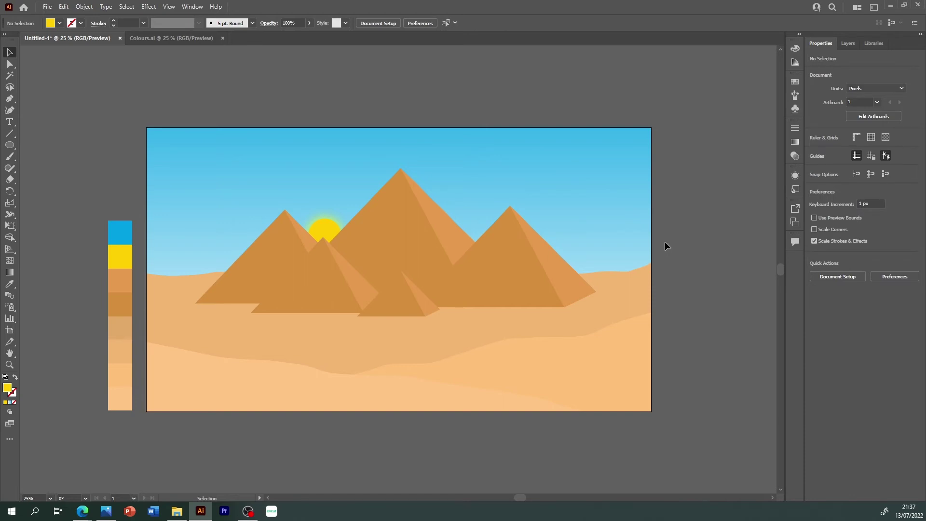
Step: Set the sun circle's opacity to 90%
left_click(330, 225)
left_click(858, 177)
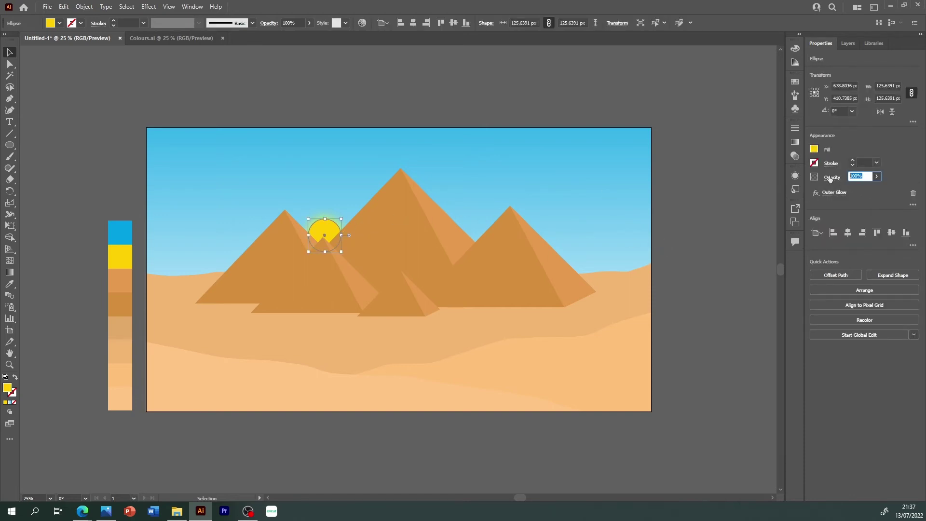
type("80")
key("Return")
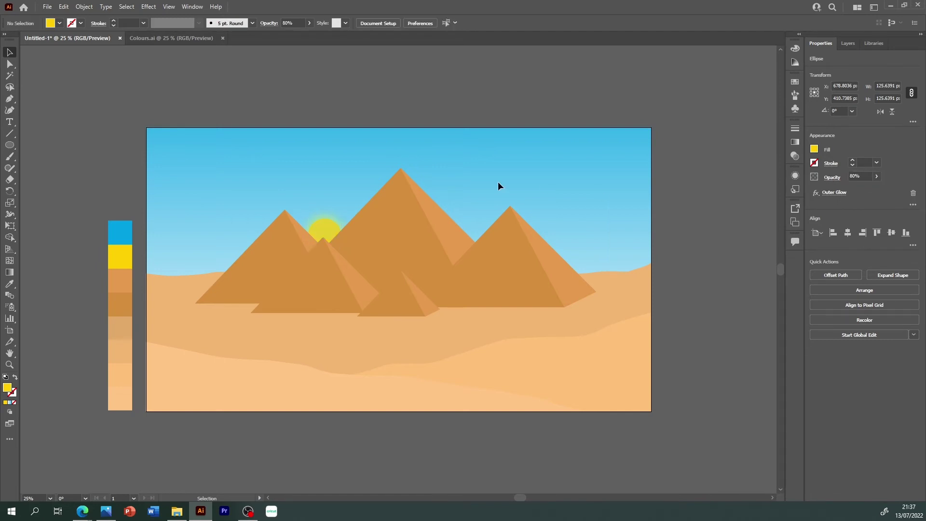
left_click(864, 177)
type("90")
key("Return")
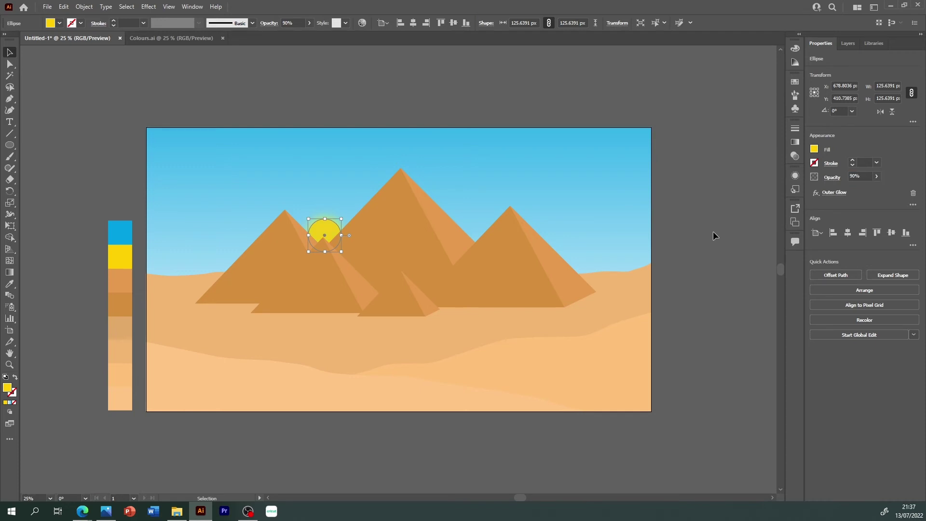
Step: Deselect the sun and make Pyramid detail the active layer
left_click(703, 233)
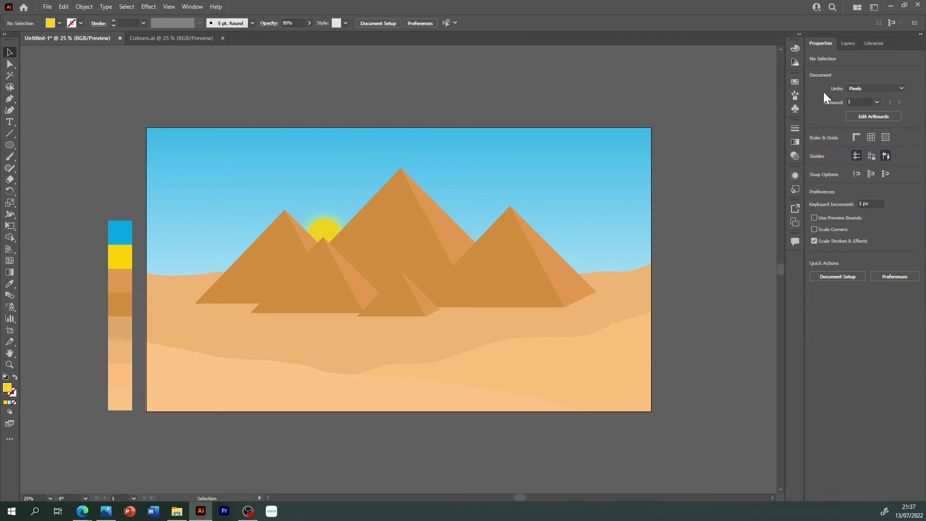
left_click(852, 44)
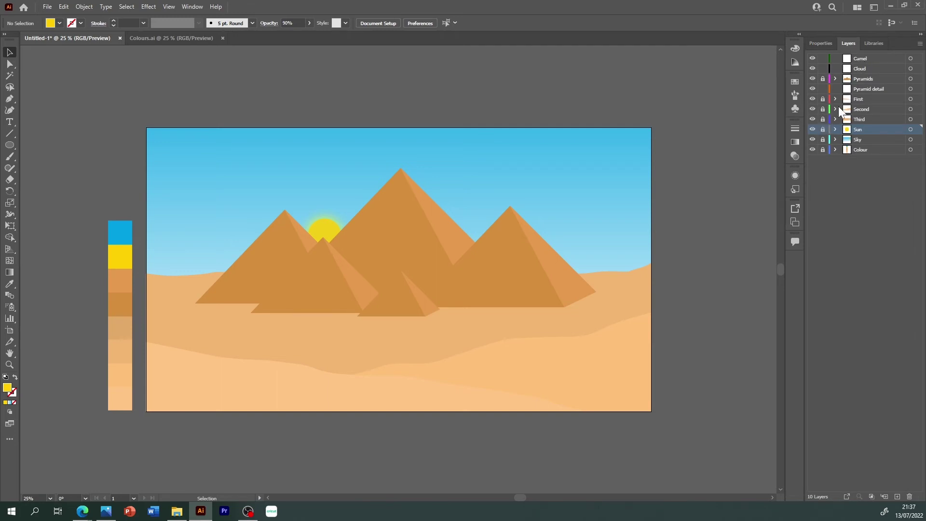
left_click(864, 88)
Step: Start a Pen path at the left pyramid's base, curving along the dune
key("p")
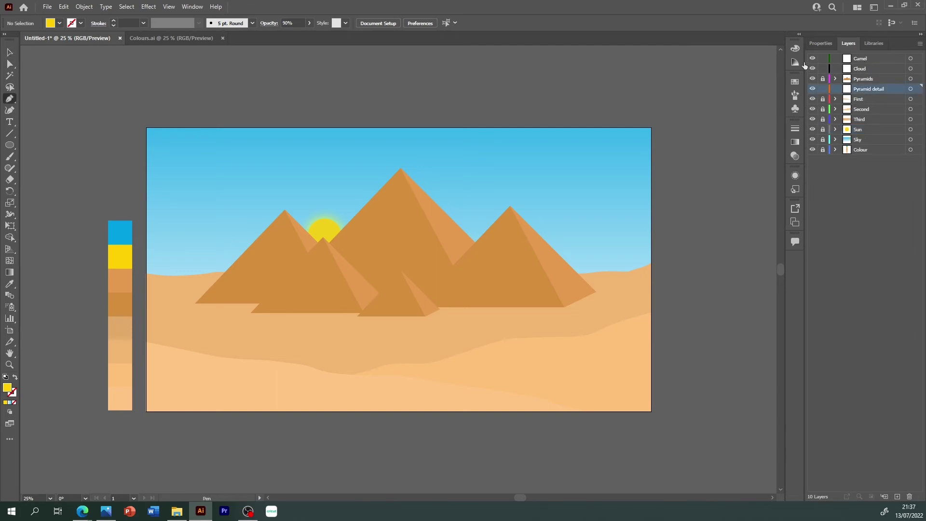
left_click(212, 293)
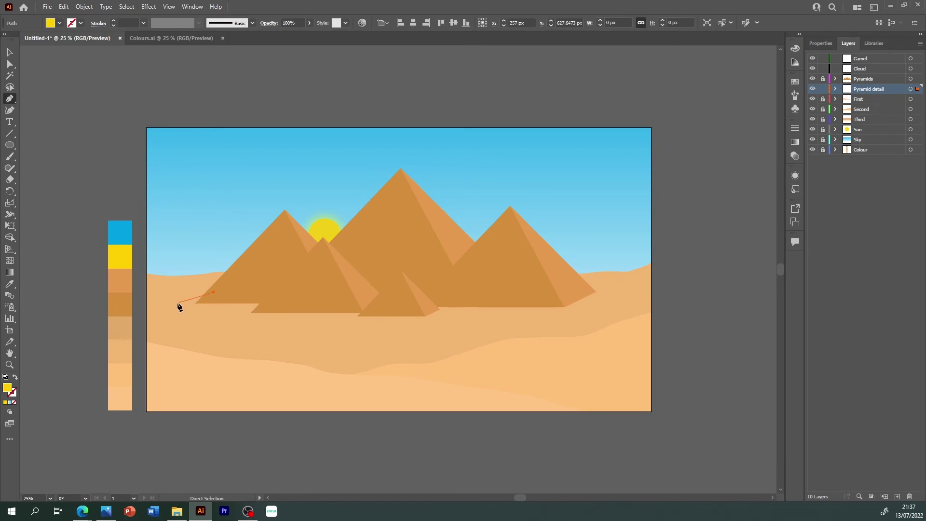
left_click_drag(183, 311, 183, 316)
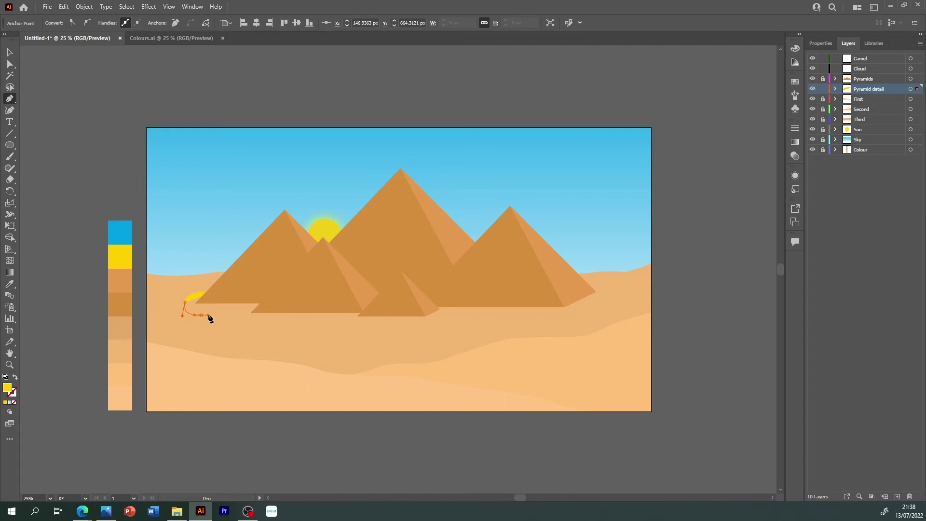
left_click(216, 313)
left_click(248, 324)
left_click_drag(282, 322, 302, 324)
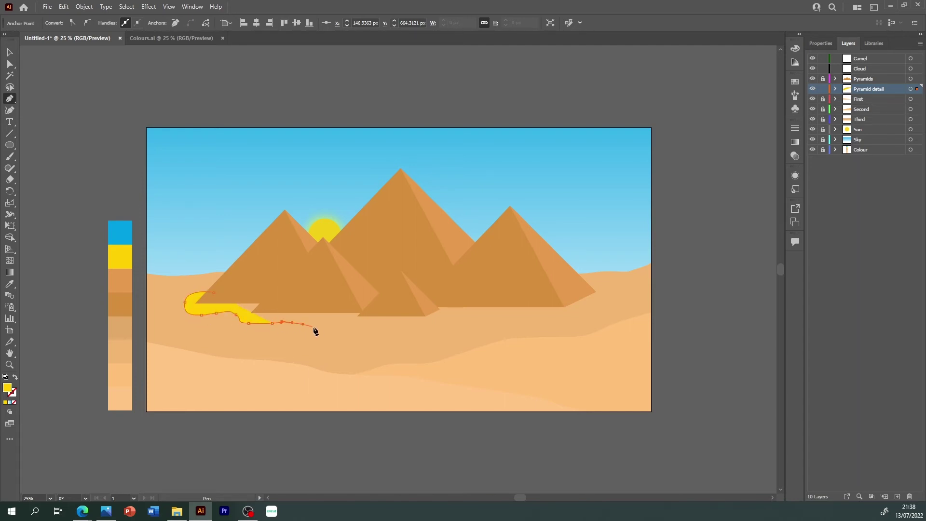
left_click(328, 327)
left_click(357, 330)
left_click(391, 331)
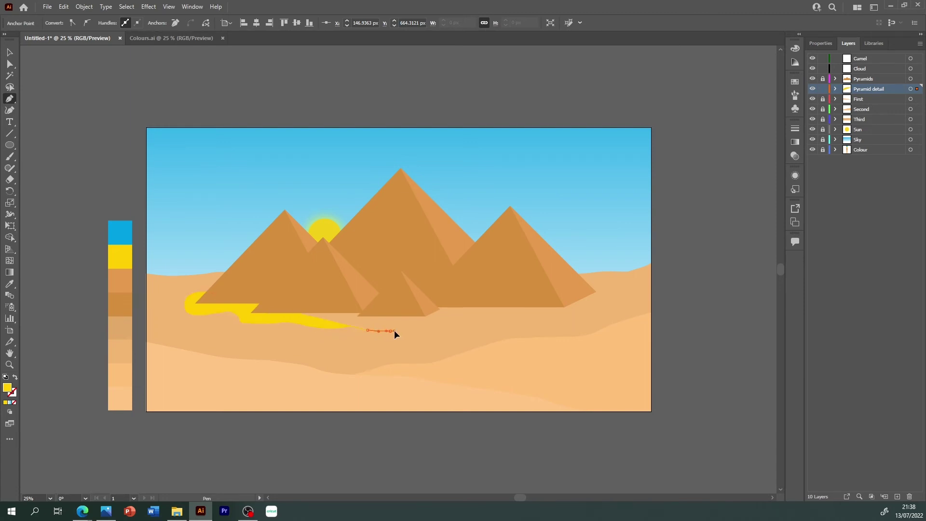
left_click(417, 328)
left_click(445, 320)
Step: Extend the path past the right pyramid, wrap around and close the shadow outline
left_click(477, 319)
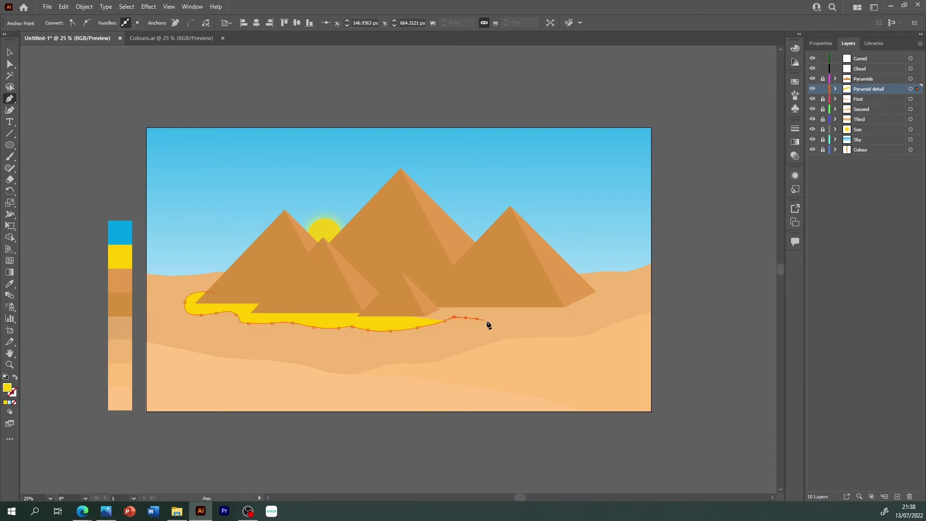
left_click(516, 321)
left_click(561, 319)
left_click(597, 307)
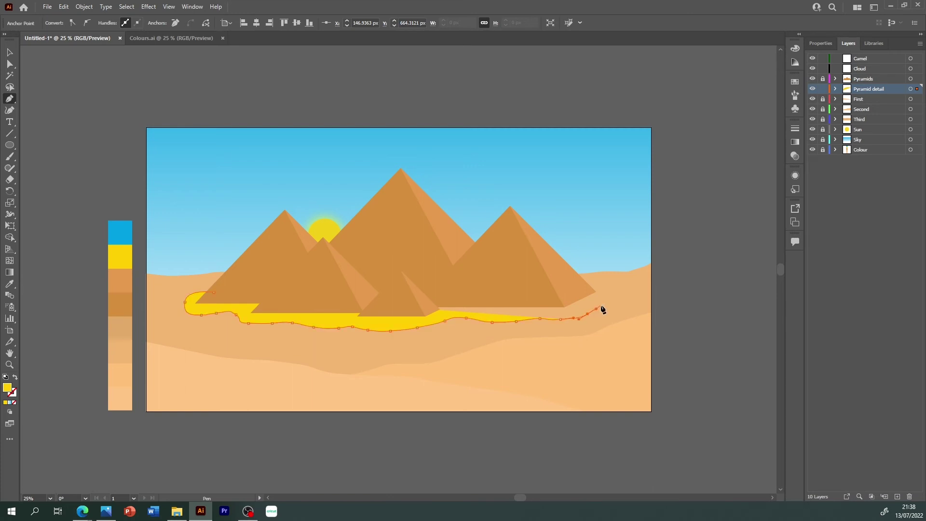
left_click(606, 302)
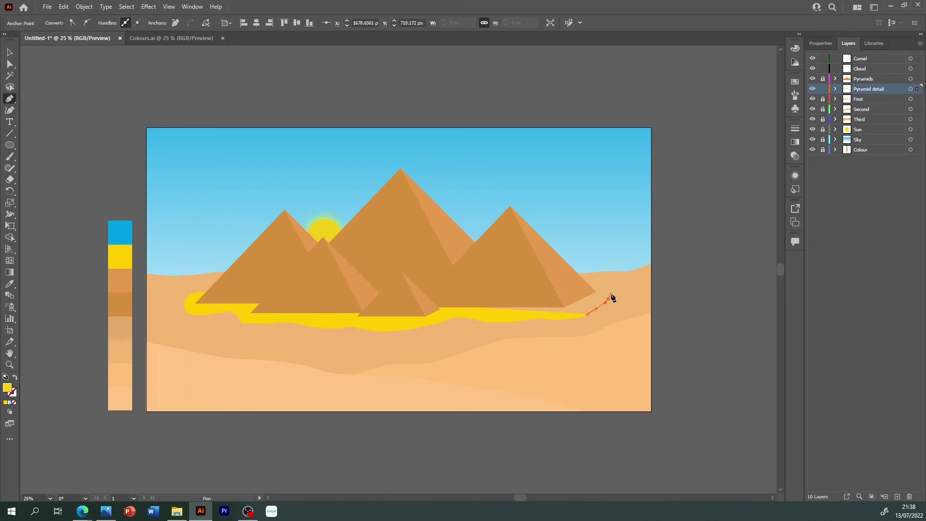
left_click(606, 286)
left_click(601, 284)
left_click(580, 288)
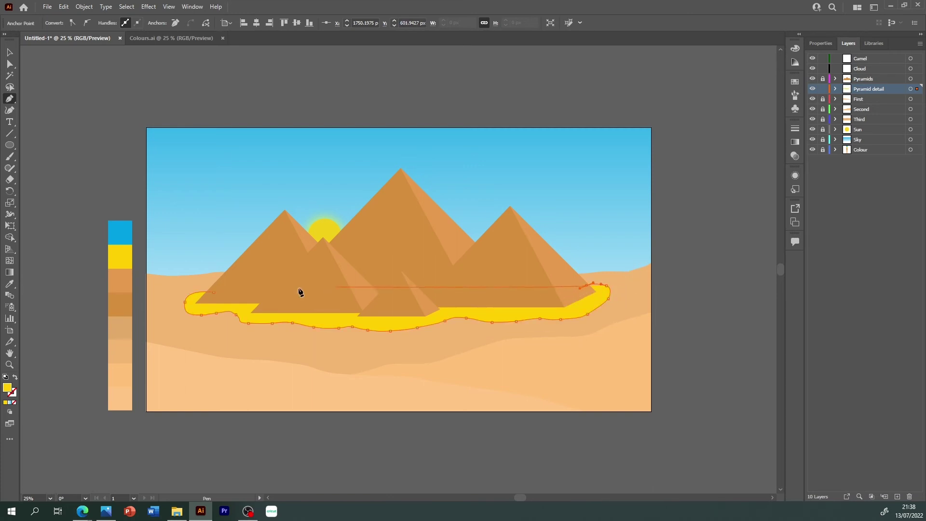
left_click(213, 291)
Step: Fill the shadow shape with the light tan swatch and deselect it
key("i")
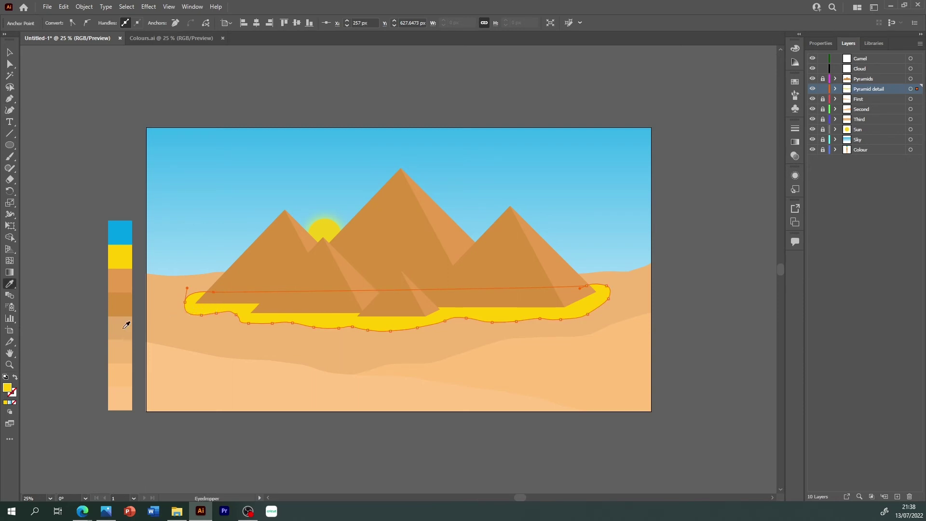
left_click(126, 326)
key("v")
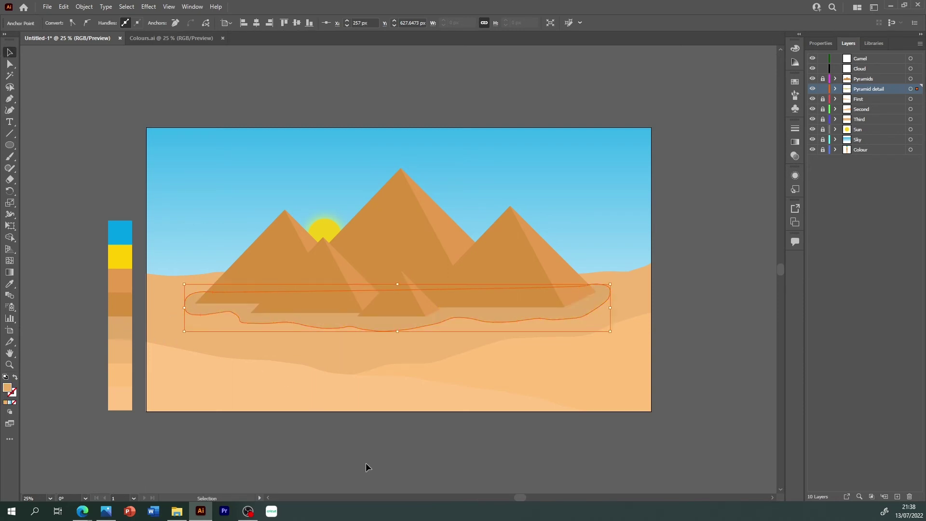
left_click(386, 451)
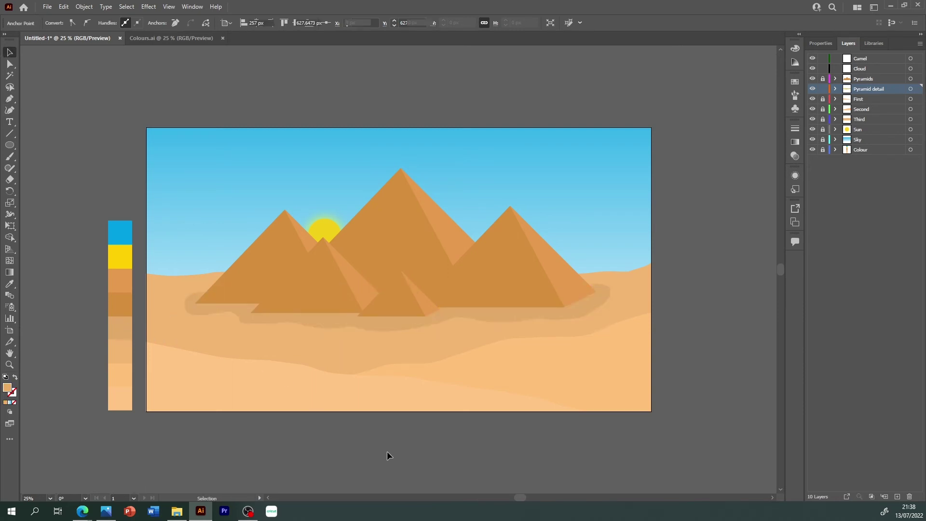
Step: Raise an anchor on the shadow's top-left edge toward the pyramid base
left_click(247, 316)
key("a")
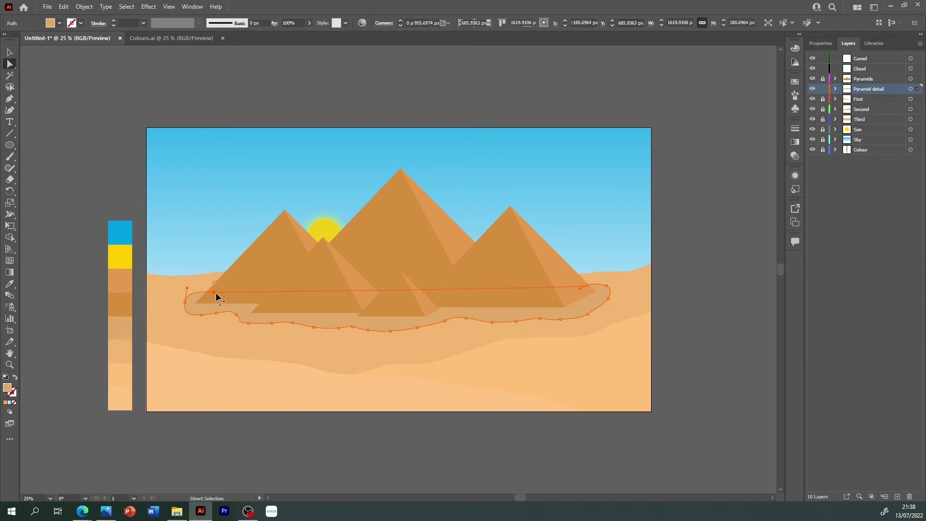
left_click_drag(216, 293, 222, 285)
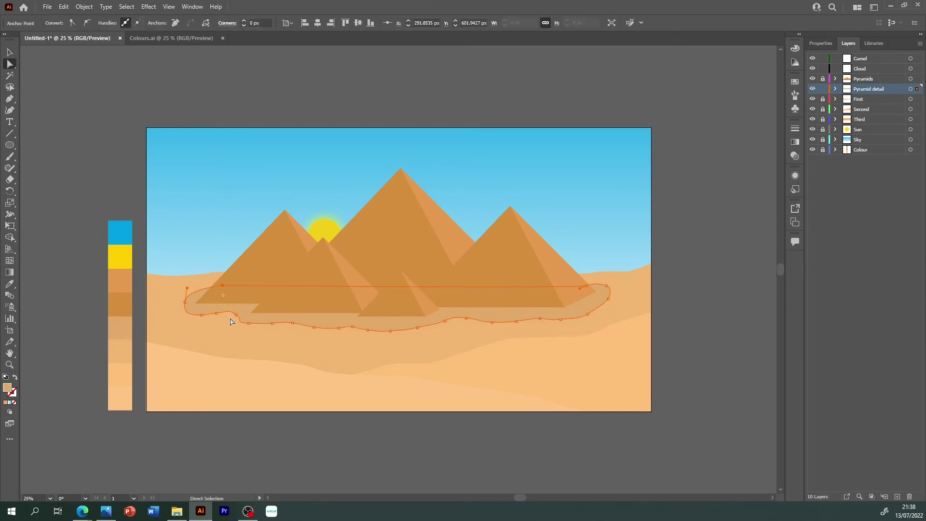
left_click(384, 420)
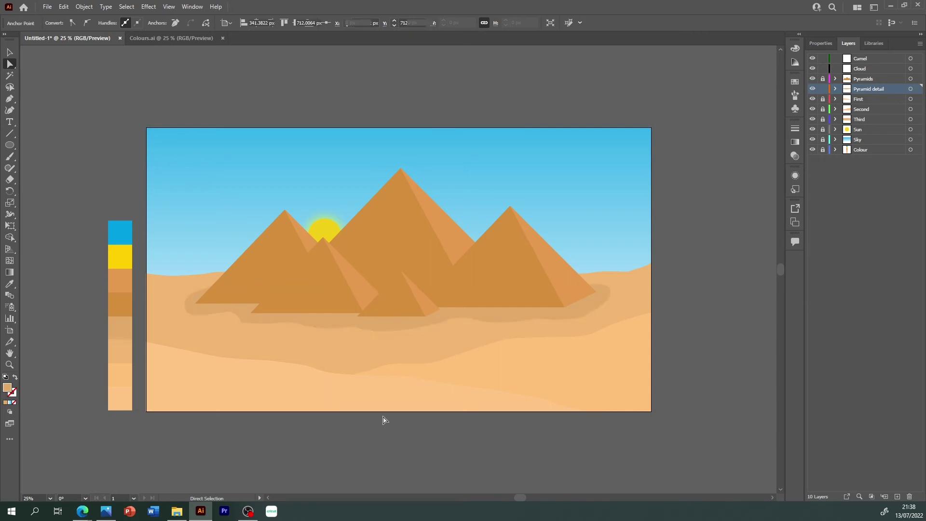
Step: Adjust an anchor on the shadow's lower edge, then reselect the whole path
left_click(232, 318)
left_click(235, 319)
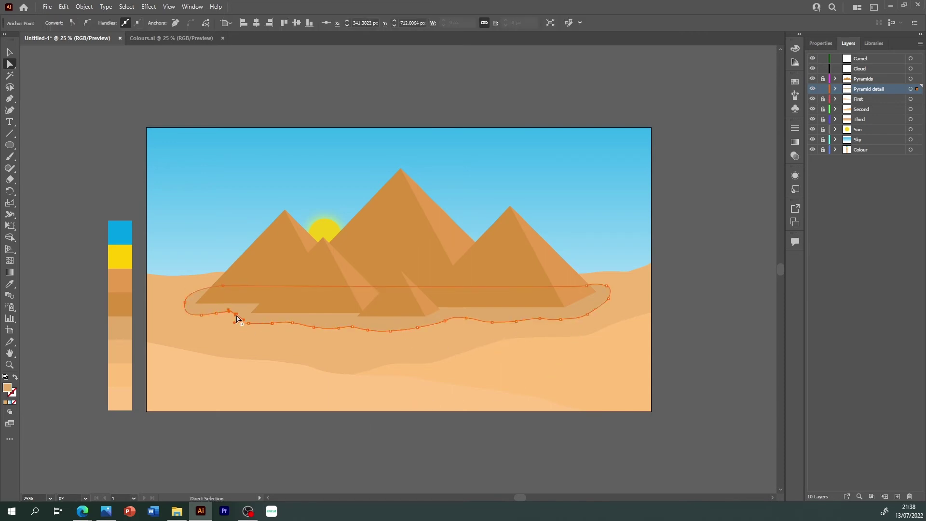
left_click(234, 317)
left_click(252, 407)
left_click(252, 333)
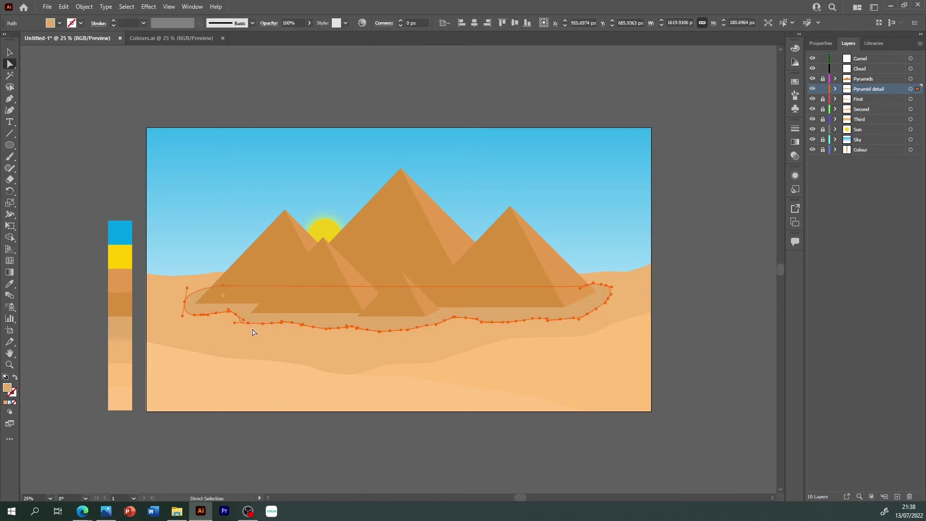
Step: Zoom in on the shadow and inspect the anchors at its left step
key("ctrl+plus")
key("ctrl+plus")
key("ctrl+plus")
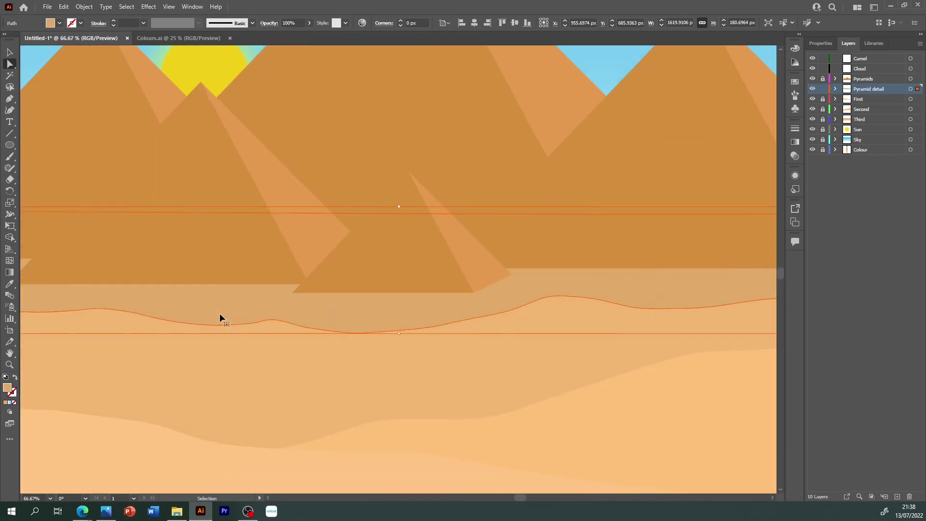
left_click_drag(520, 496, 504, 497)
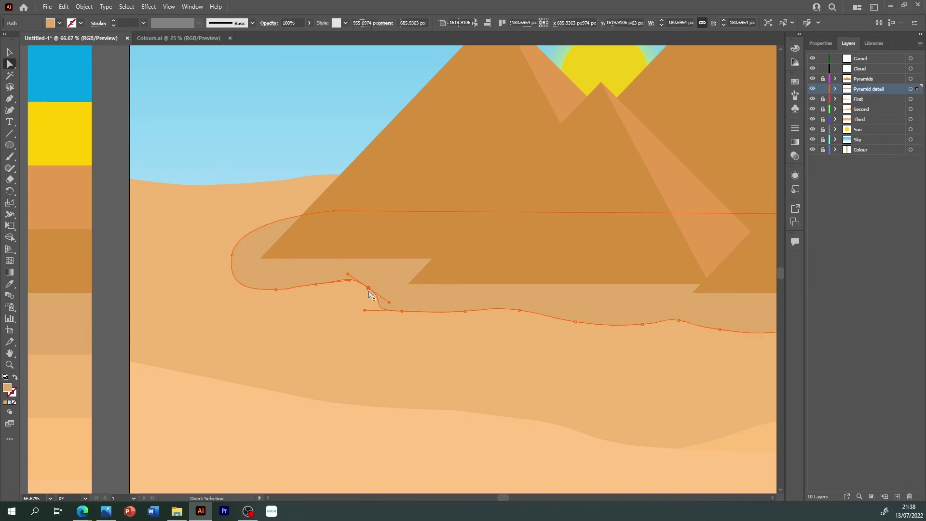
left_click(361, 289)
left_click(316, 284)
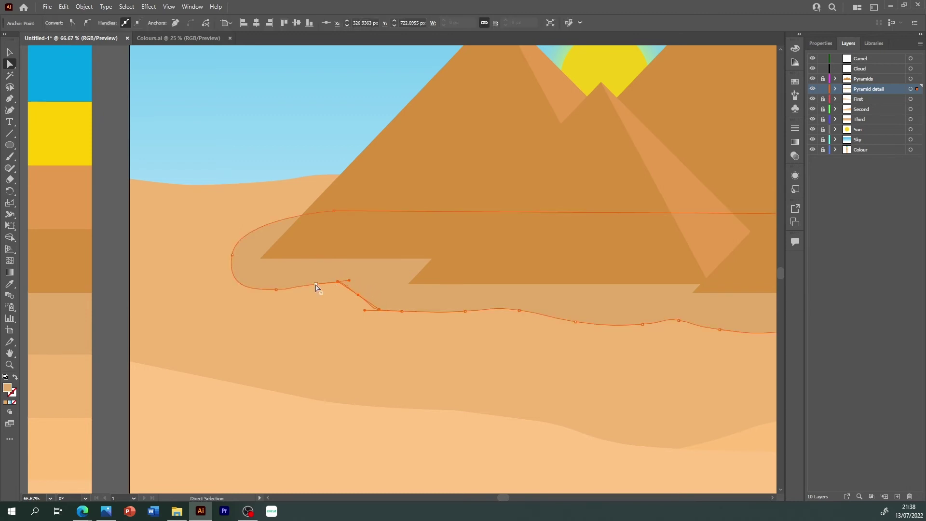
left_click(349, 286)
key("ctrl+a")
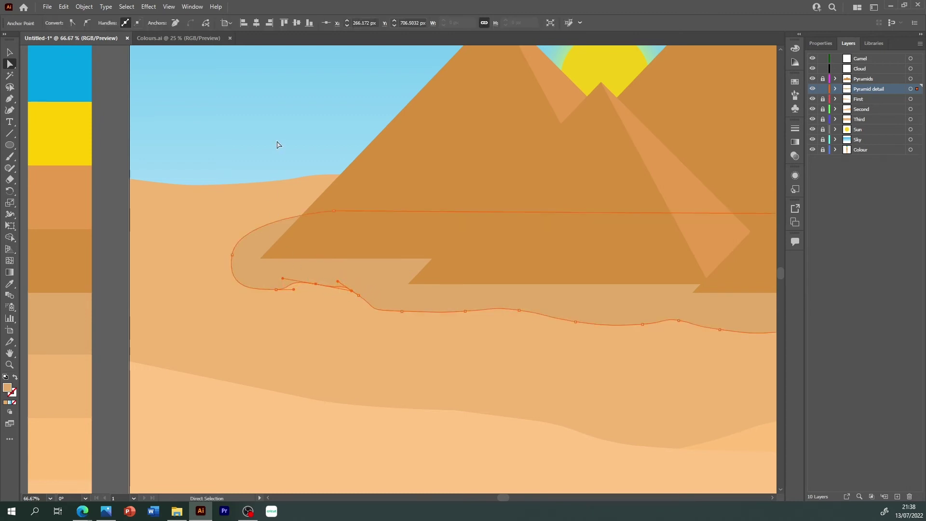
left_click(277, 145)
left_click(351, 293)
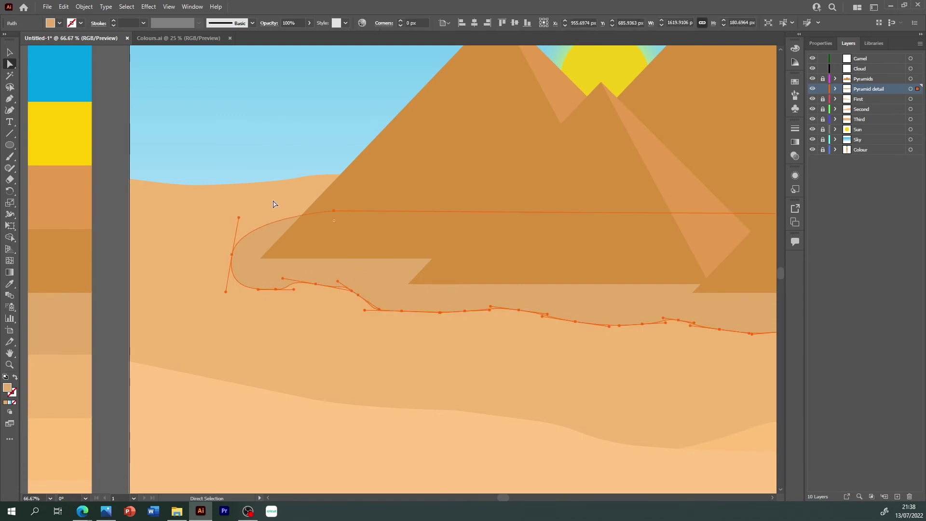
left_click(276, 159)
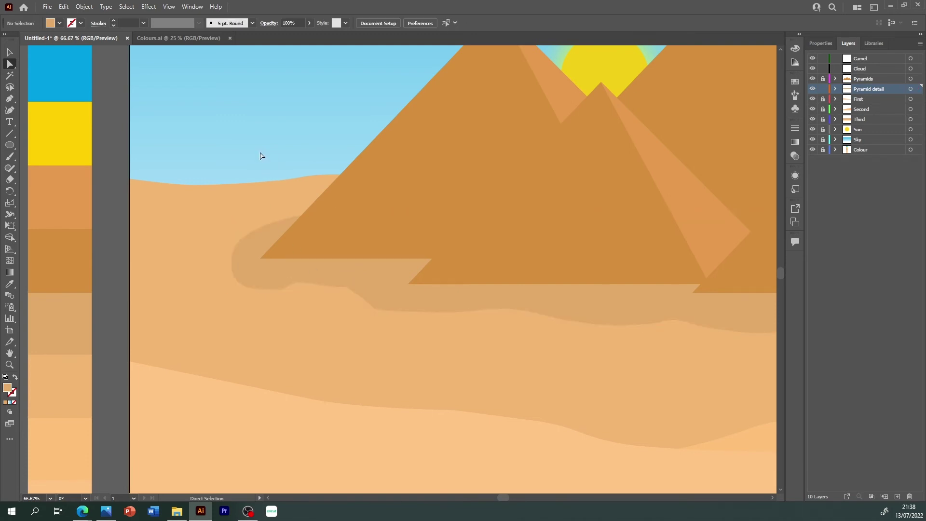
left_click(362, 289)
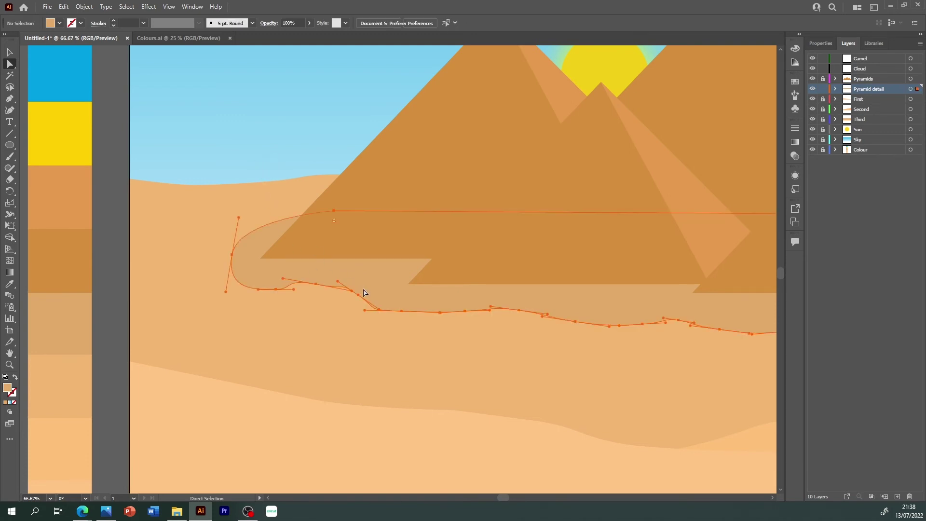
left_click(343, 279)
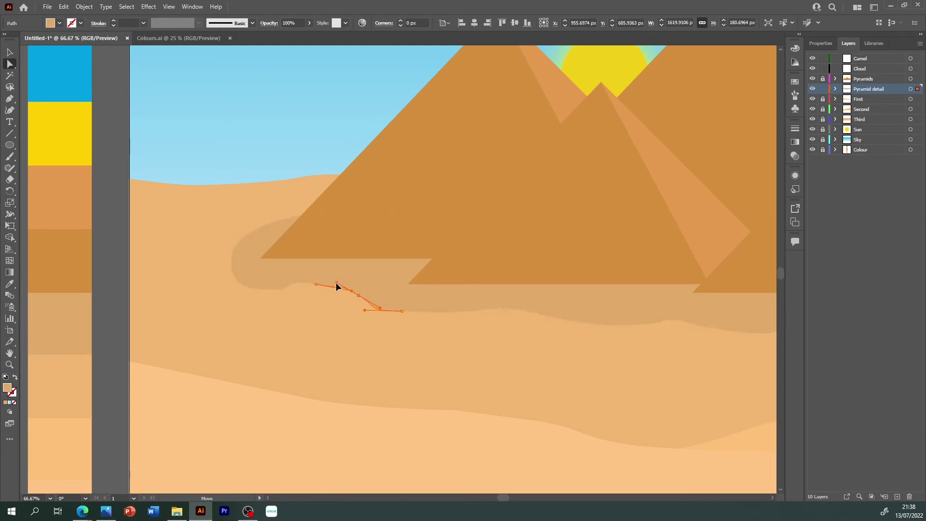
left_click(305, 228)
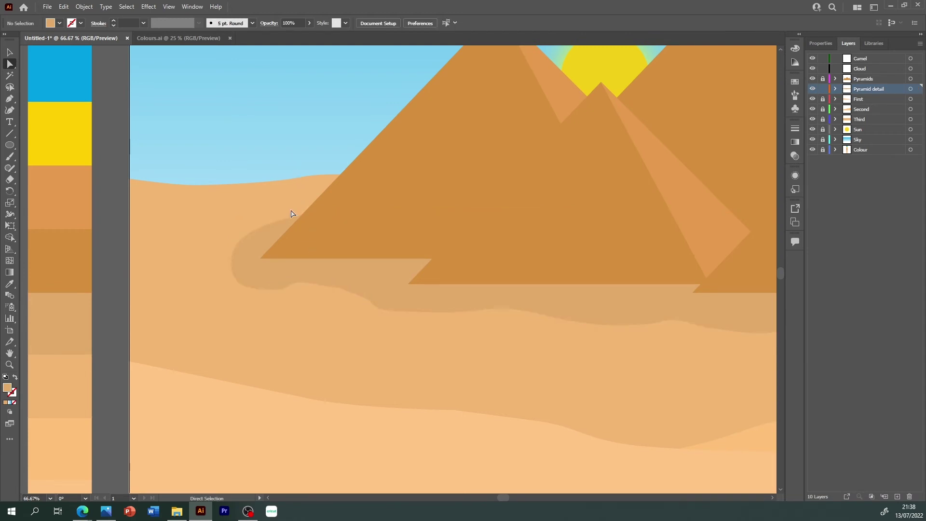
Step: Pull the step anchor and rotate its handle to soften the shadow's corner
key("ctrl+minus")
key("ctrl+minus")
key("ctrl+minus")
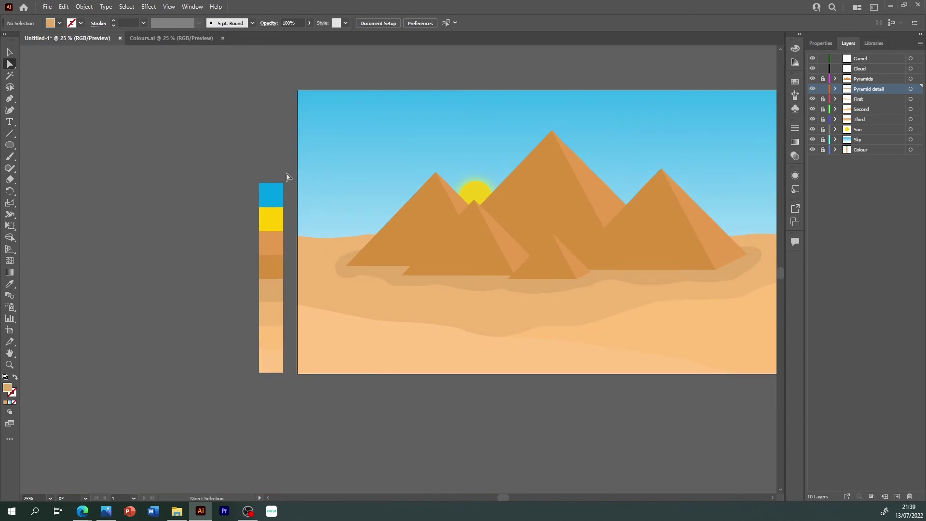
left_click(389, 280)
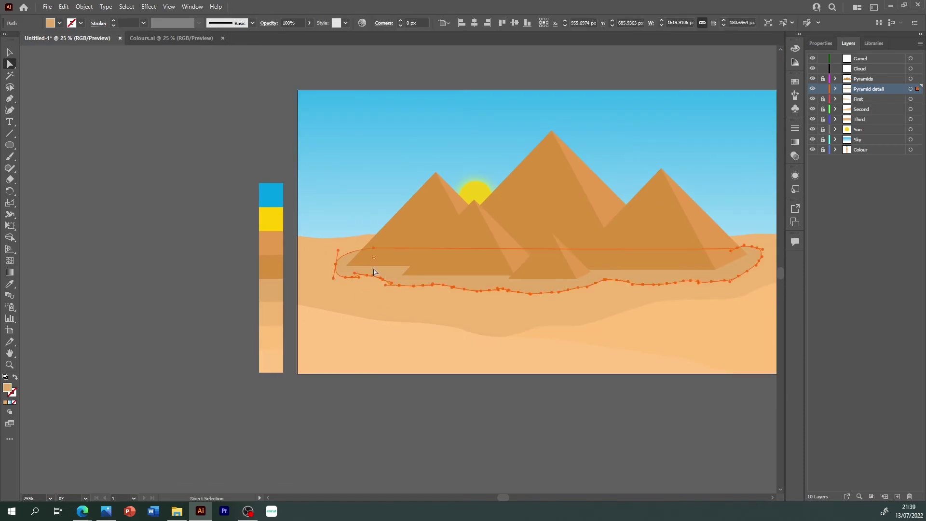
key("ctrl+plus")
left_click(374, 270)
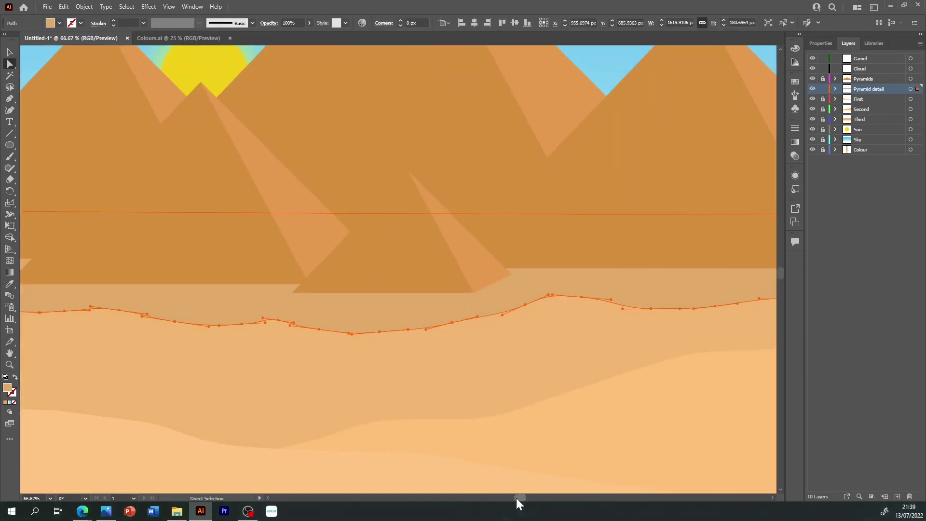
key("ctrl+plus")
key("ctrl+plus")
left_click(502, 498)
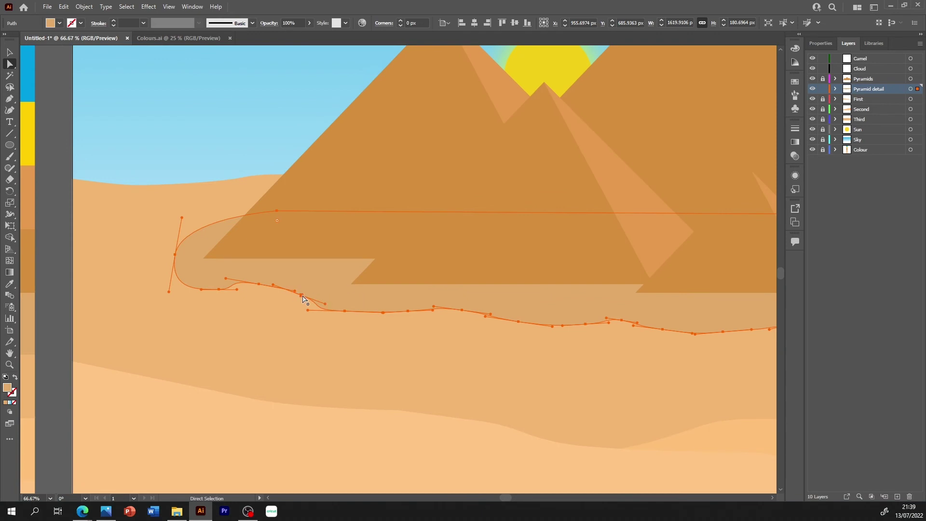
left_click_drag(301, 295, 314, 288)
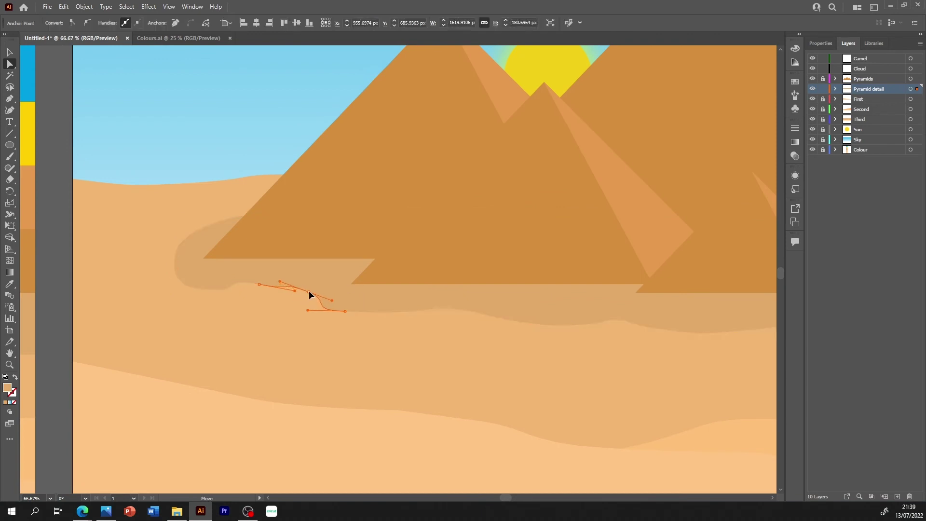
left_click(349, 308, "ctrl")
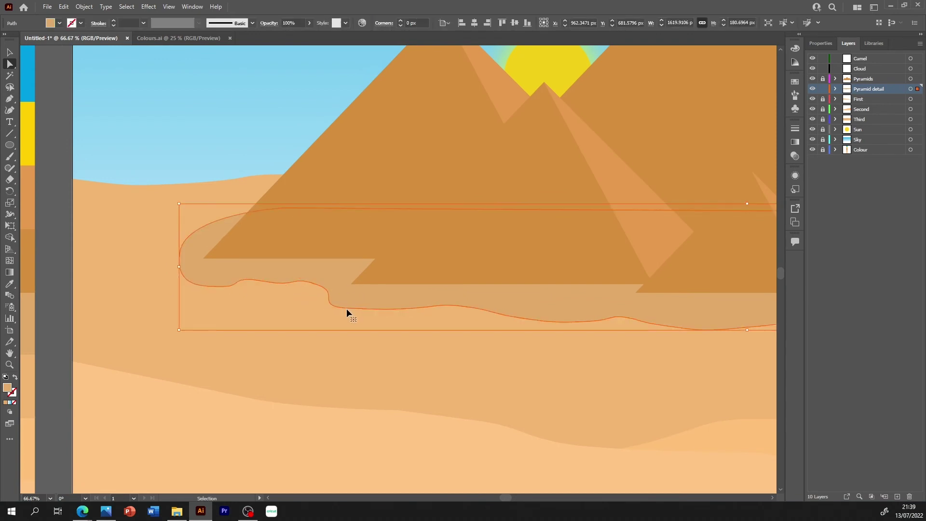
left_click(349, 307)
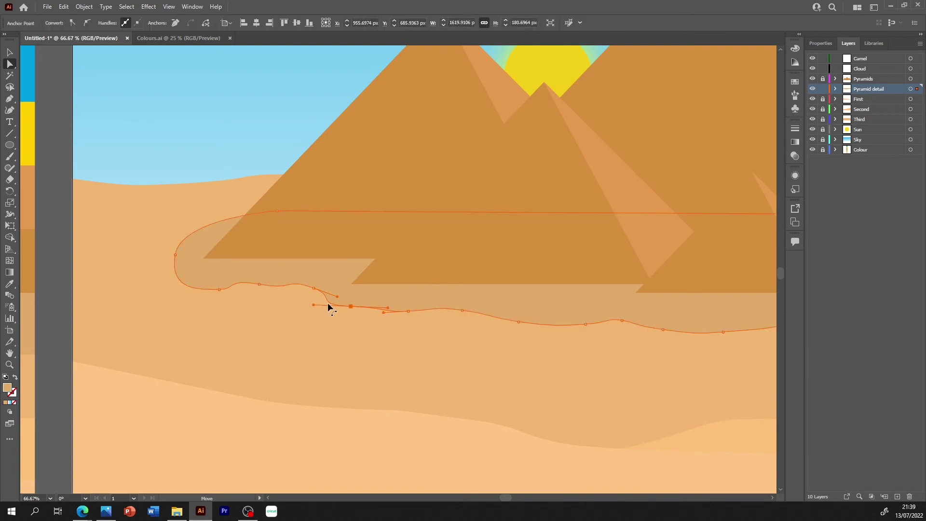
left_click_drag(313, 305, 317, 296)
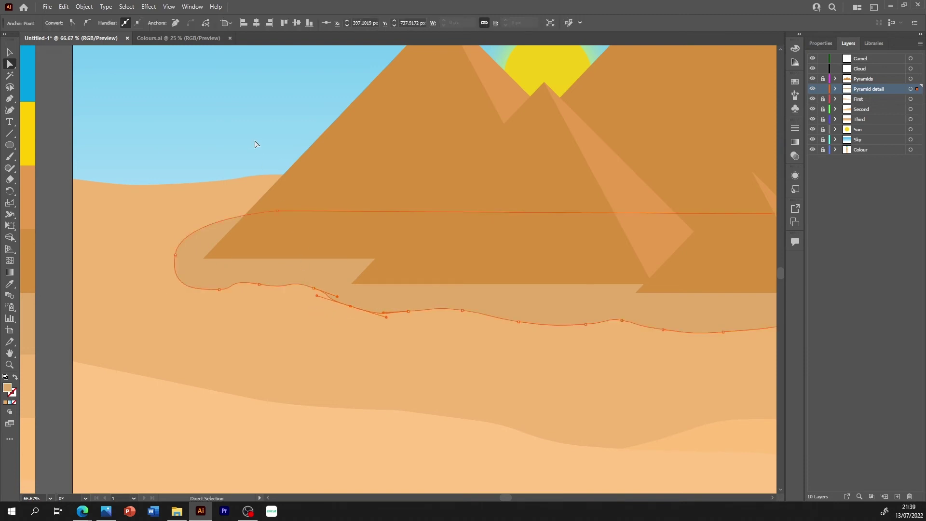
Step: Reshape the lower-left curve near the shadow's left end, then deselect
left_click(263, 154)
left_click(282, 285)
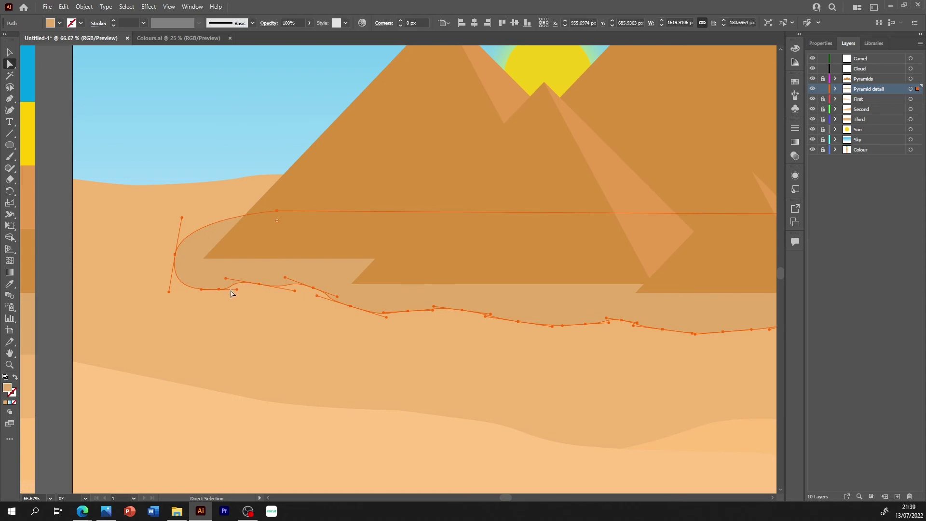
left_click_drag(237, 291, 227, 280)
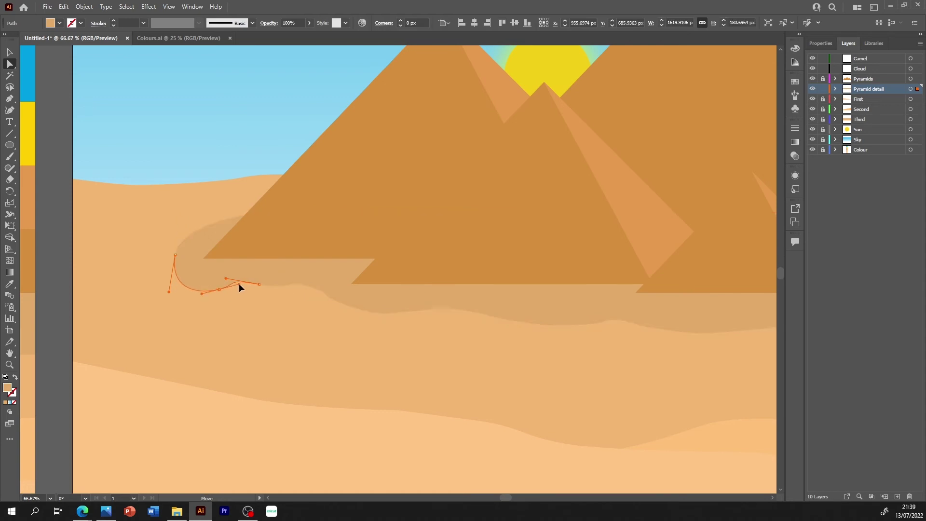
left_click_drag(226, 282, 236, 282)
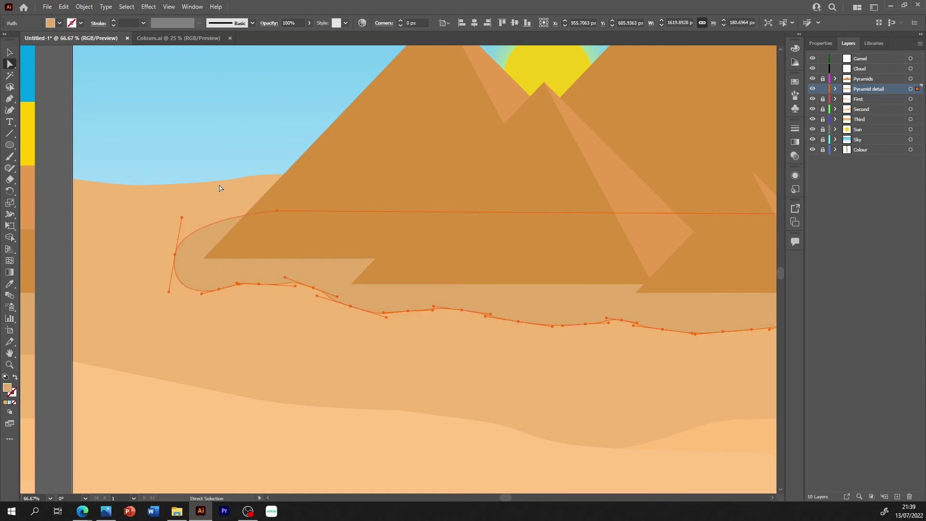
left_click(239, 169)
key("ctrl+minus")
key("ctrl+minus")
key("ctrl+minus")
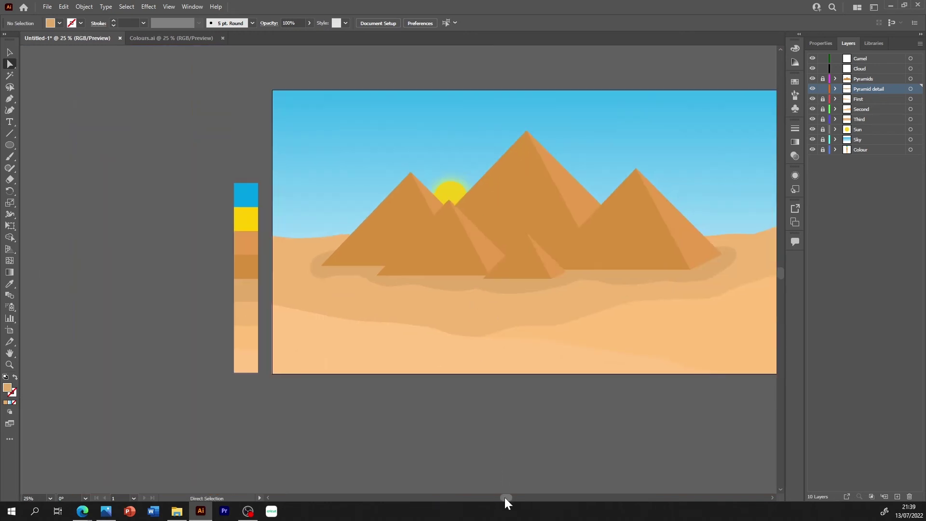
Step: Place the first cloud artwork from the CLOUDS library into the upper-right sky
left_click_drag(504, 497, 524, 498)
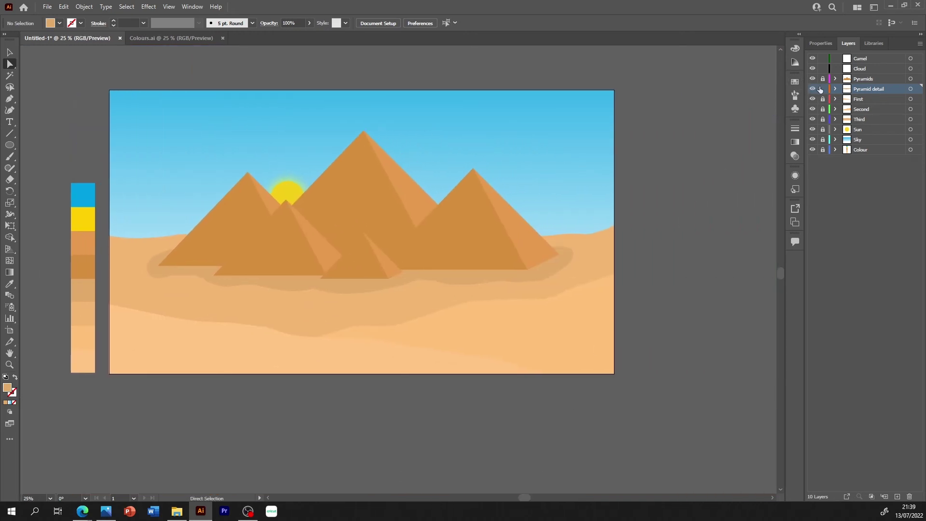
left_click(874, 42)
mouse_move(831, 138)
left_mouse_down()
mouse_move(513, 155)
mouse_move(262, 133)
mouse_move(208, 138)
mouse_move(516, 124)
left_mouse_up()
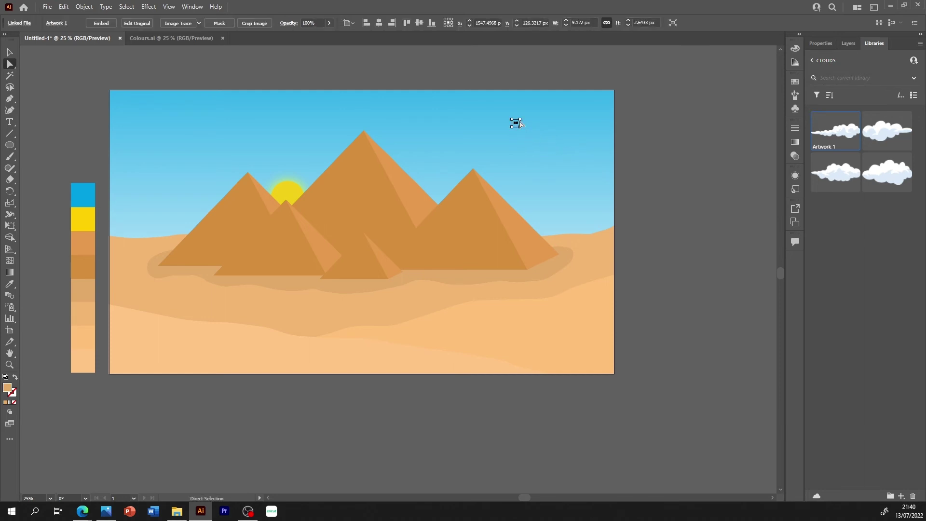
Step: Scale the placed cloud up to about 371 by 107 px
key("ctrl+equal")
key("ctrl+equal")
key("ctrl+equal")
key("ctrl+equal")
key("ctrl+equal")
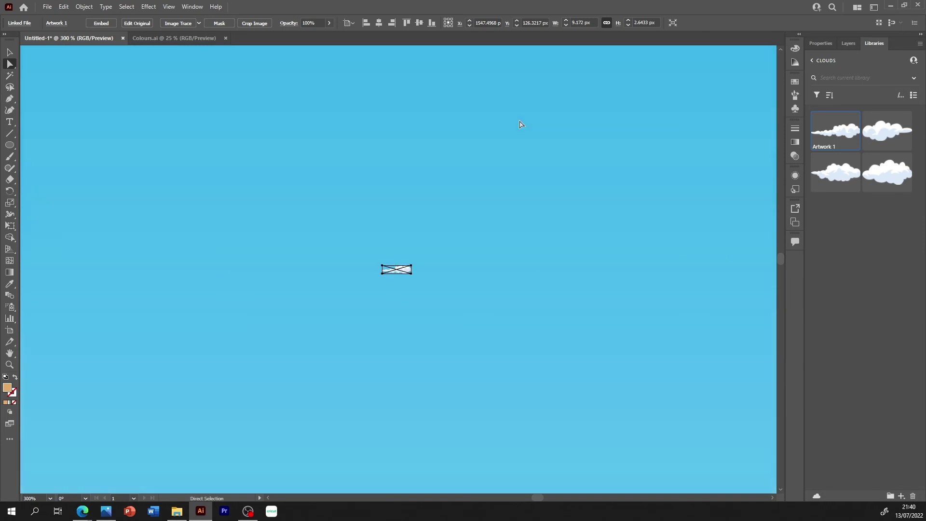
key("v")
left_click_drag(414, 275, 563, 359)
scroll(603, 385, "down", 3)
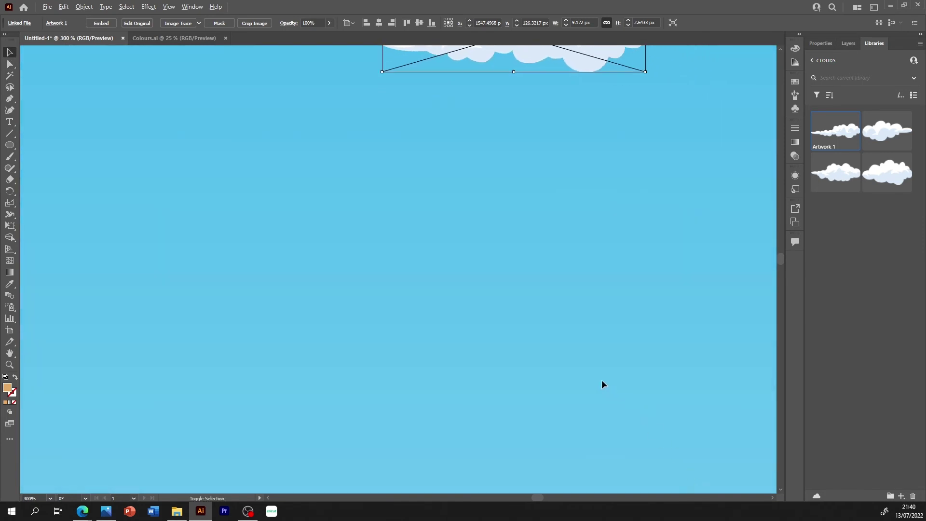
key("ctrl+minus")
key("ctrl+minus")
key("ctrl+minus")
key("ctrl+minus")
key("ctrl+minus")
key("ctrl+minus")
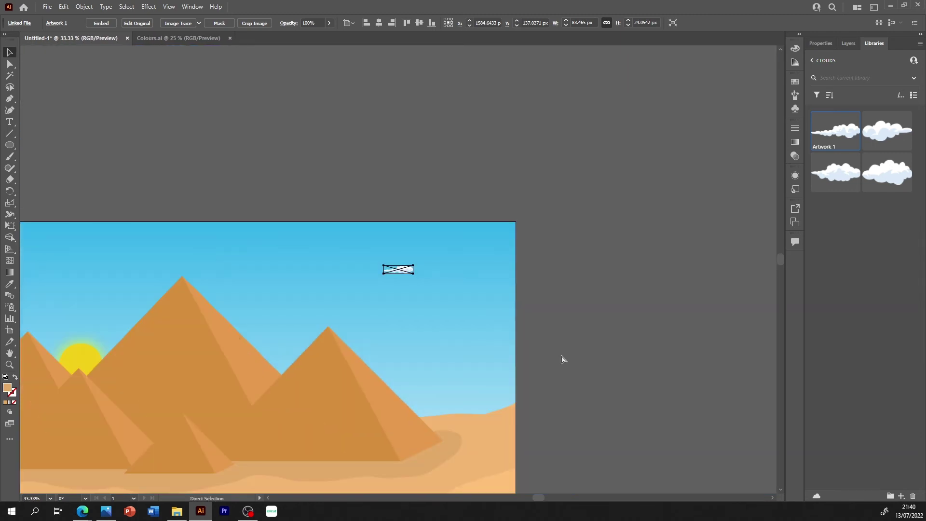
key("ctrl+minus")
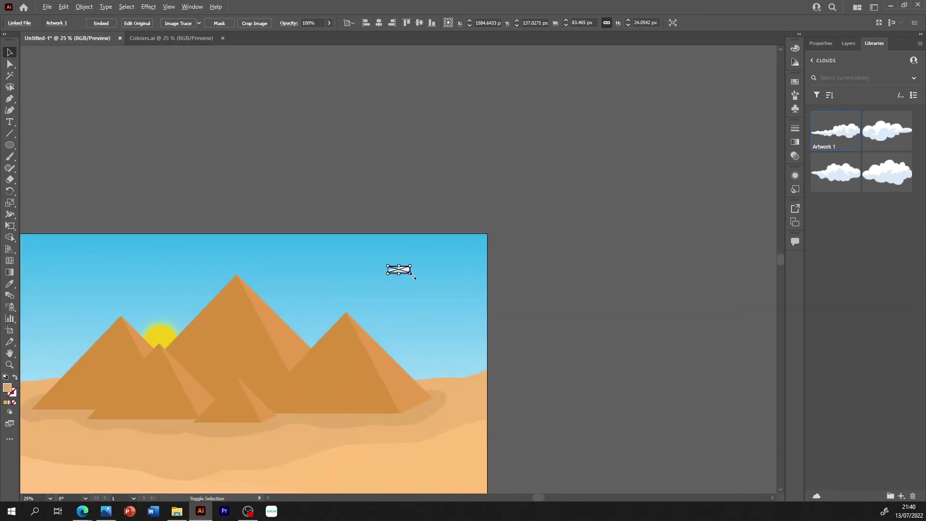
left_click_drag(413, 275, 448, 309)
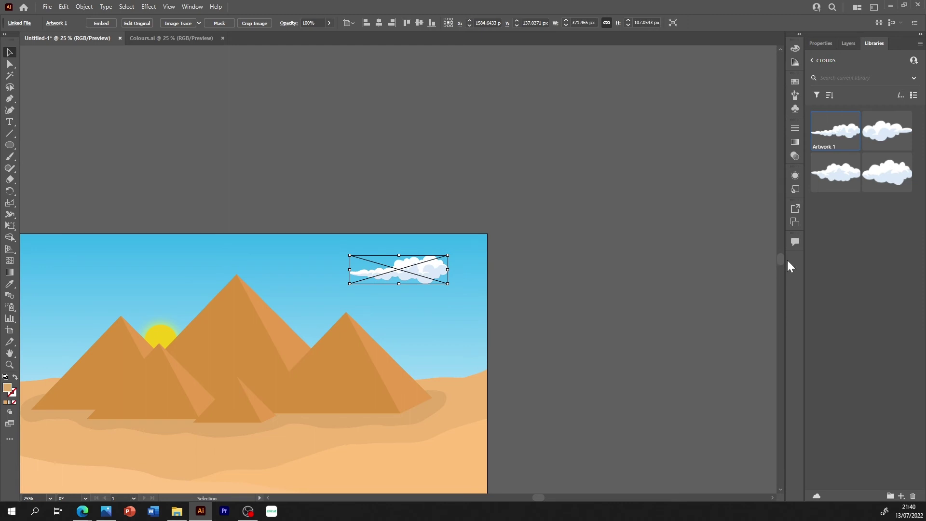
Step: Drag Artwork 2 from the Libraries panel into the upper-left sky
scroll(777, 268, "up", 5)
left_click_drag(780, 244, 757, 274)
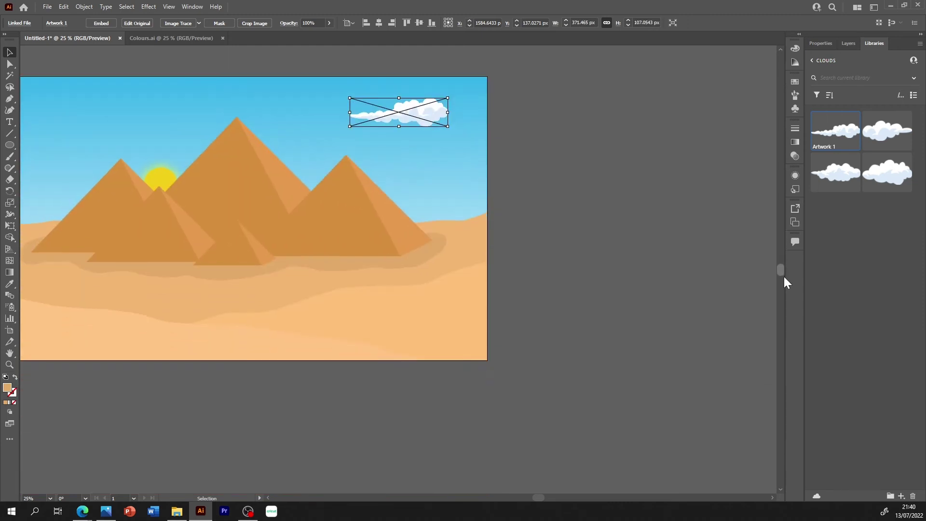
mouse_move(874, 139)
left_mouse_down()
mouse_move(126, 183)
mouse_move(142, 167)
left_mouse_up()
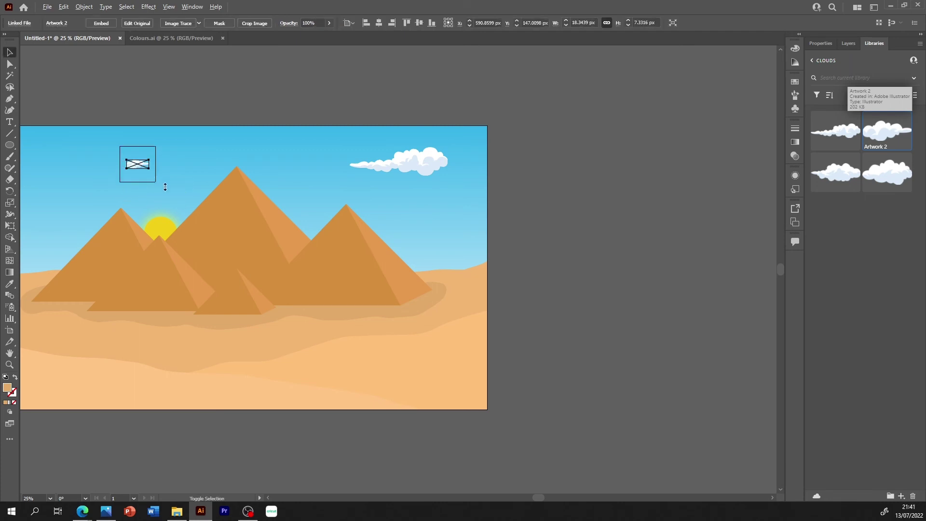
Step: Place Artwork 3 over the central pyramid peak and Artwork 4 in the right sky
left_click_drag(836, 172, 305, 184)
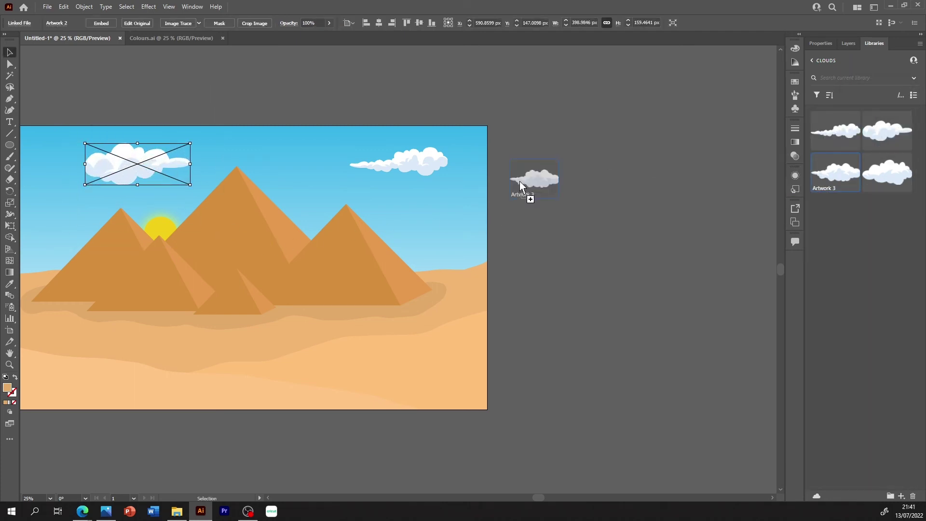
left_click(303, 182)
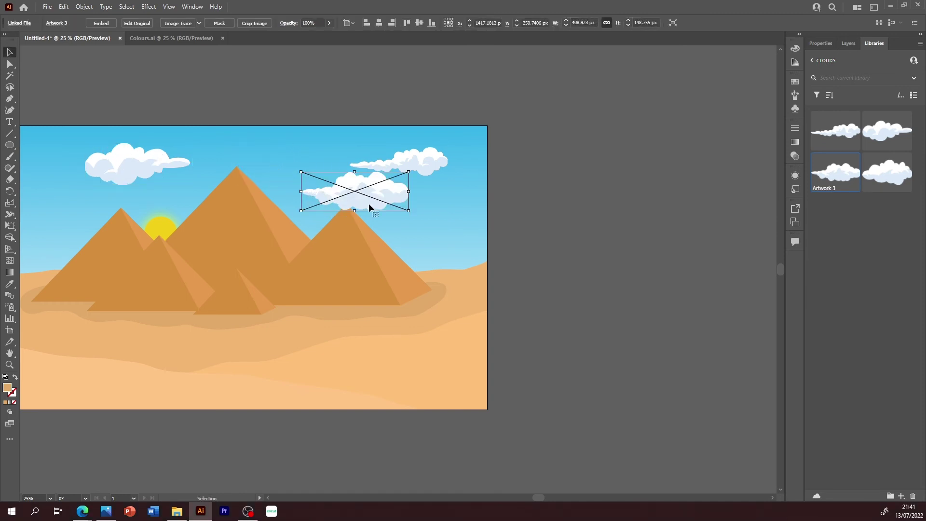
left_click_drag(368, 201, 304, 180)
left_click_drag(880, 183, 428, 226)
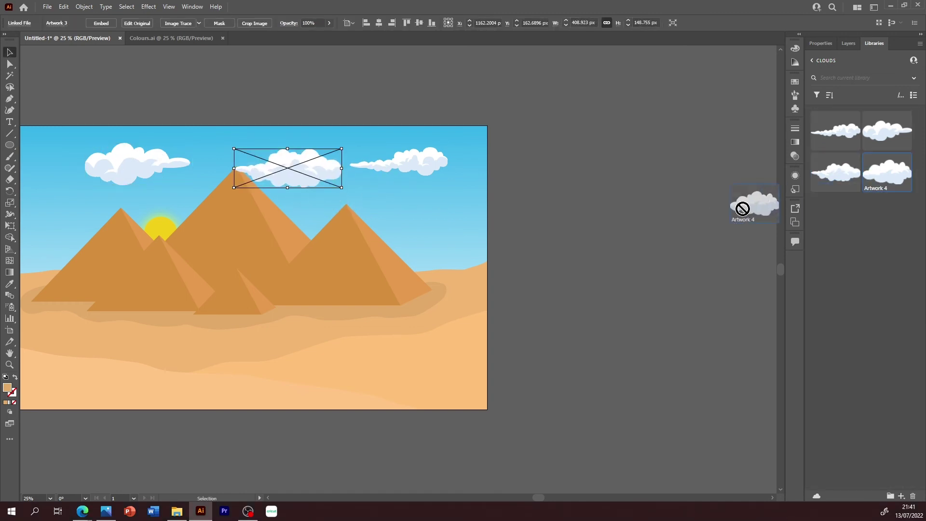
left_click(429, 227)
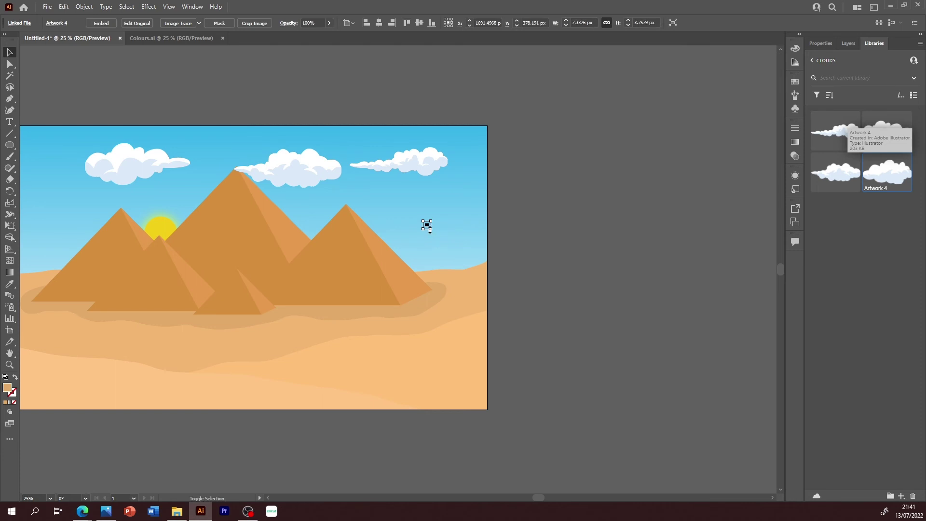
left_click(526, 343)
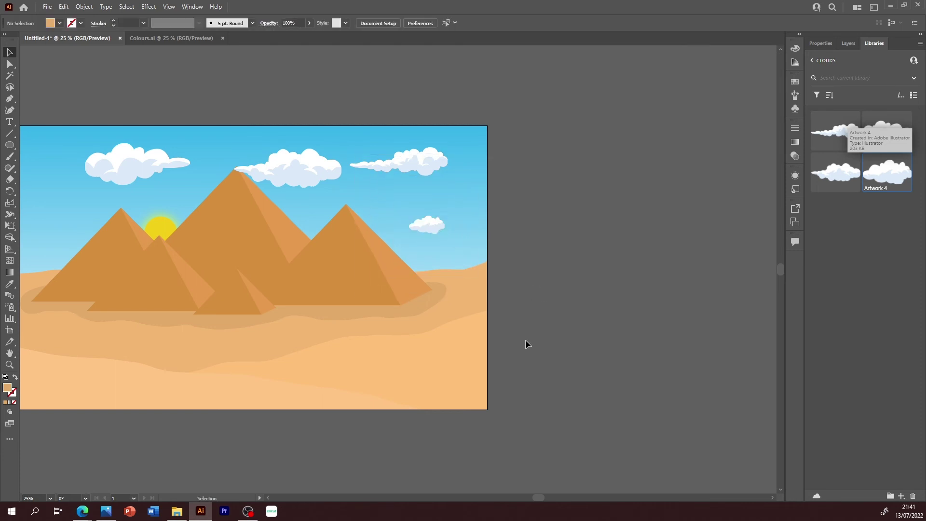
Step: Shrink the upper-left cloud to about 130 px wide and scale down the central cloud
left_click_drag(541, 499, 517, 499)
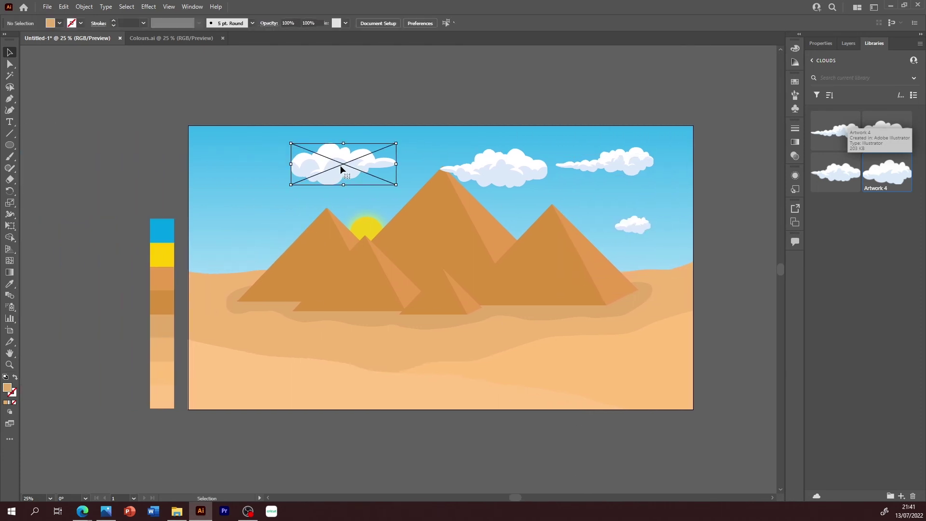
left_click_drag(337, 162, 253, 163)
left_click_drag(310, 154, 280, 155)
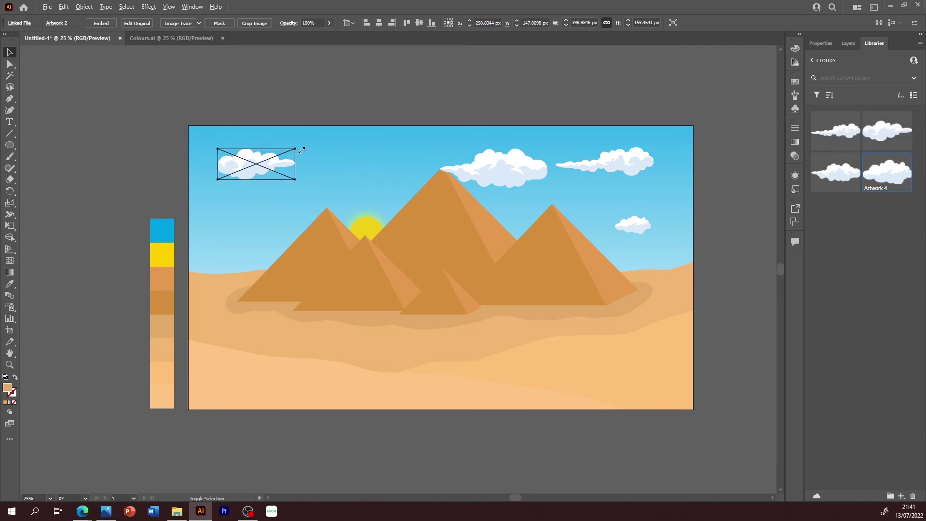
left_click(494, 170)
left_click_drag(532, 150, 507, 162)
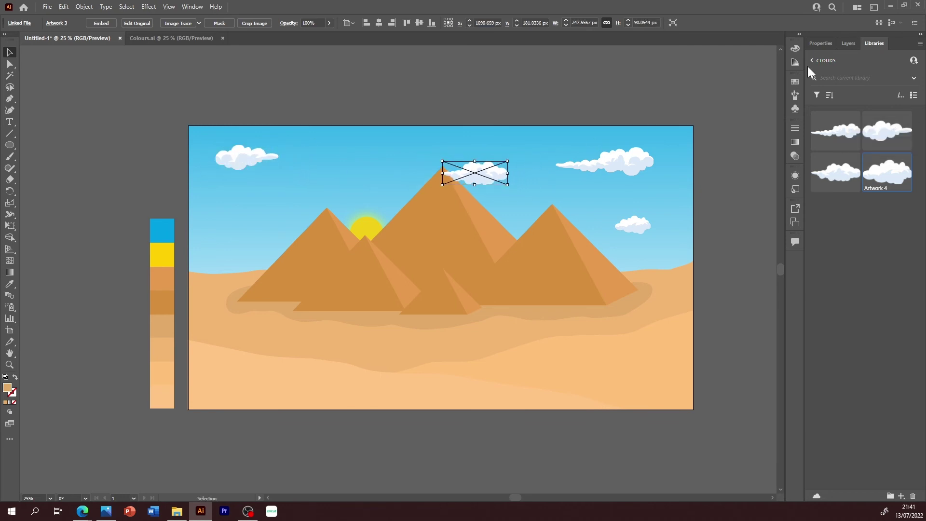
left_click(849, 44)
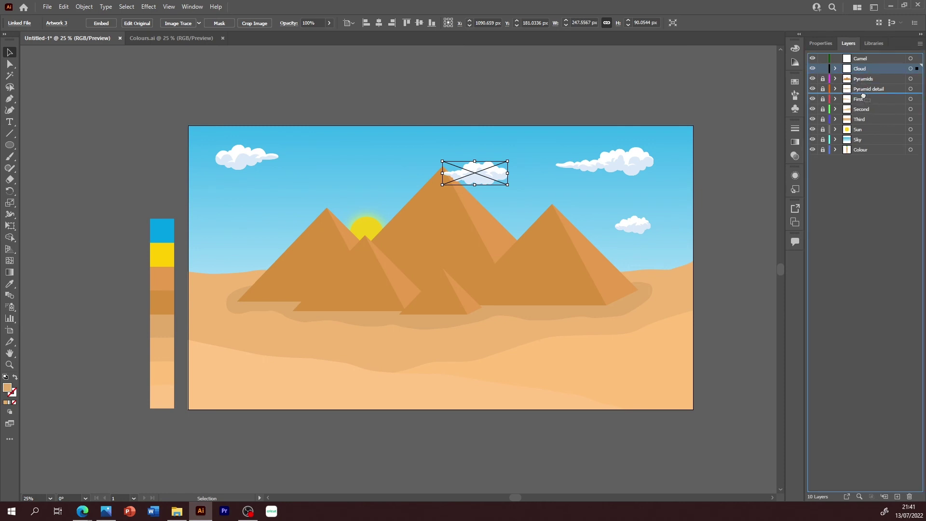
Step: Move the Cloud layer below Pyramid detail and spread the three clouds across the sky
left_click_drag(863, 91, 863, 97)
left_click_drag(373, 165, 396, 177)
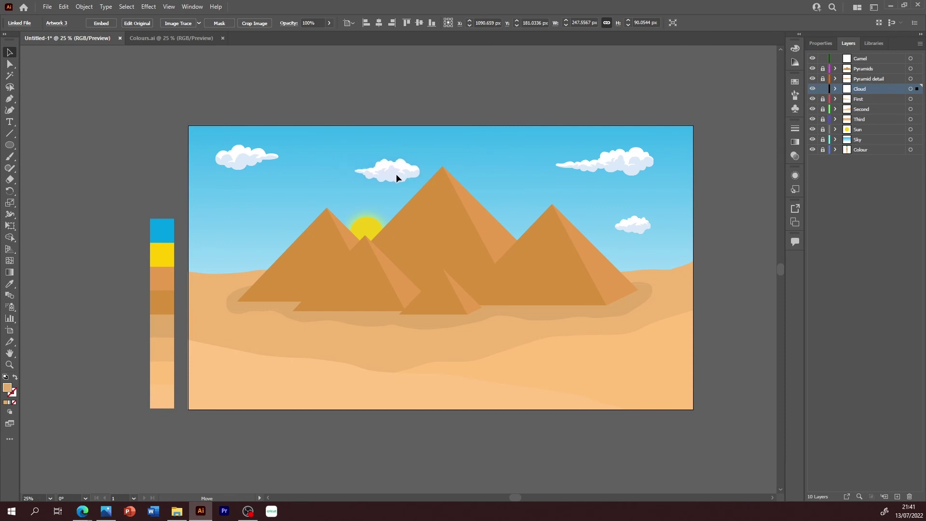
left_click_drag(621, 159, 585, 156)
left_click_drag(635, 227, 624, 223)
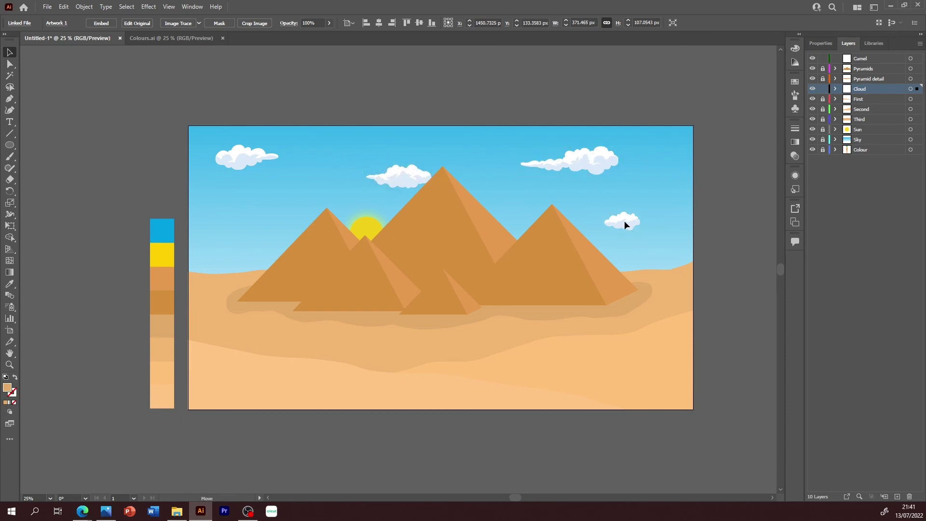
Step: Paste a copy of the large right cloud, move it upper left, and flip it
left_click(596, 170)
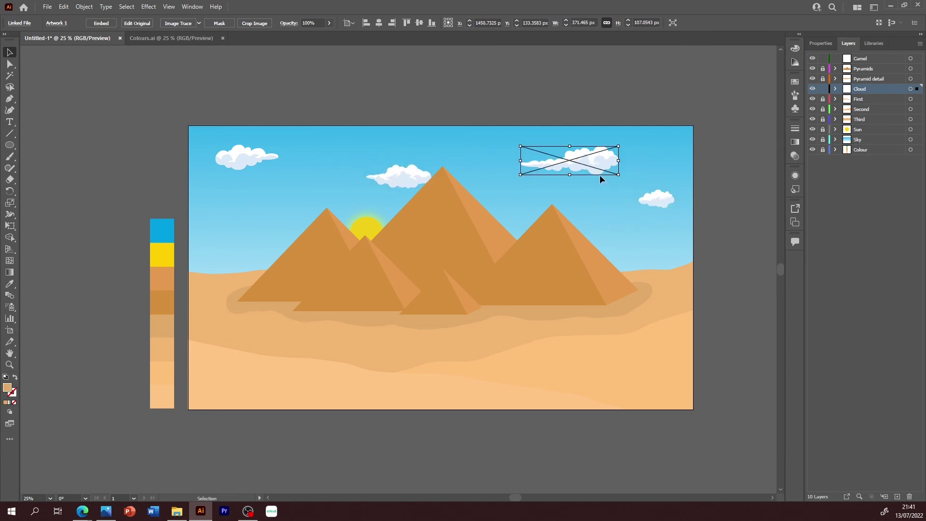
key("ctrl+v")
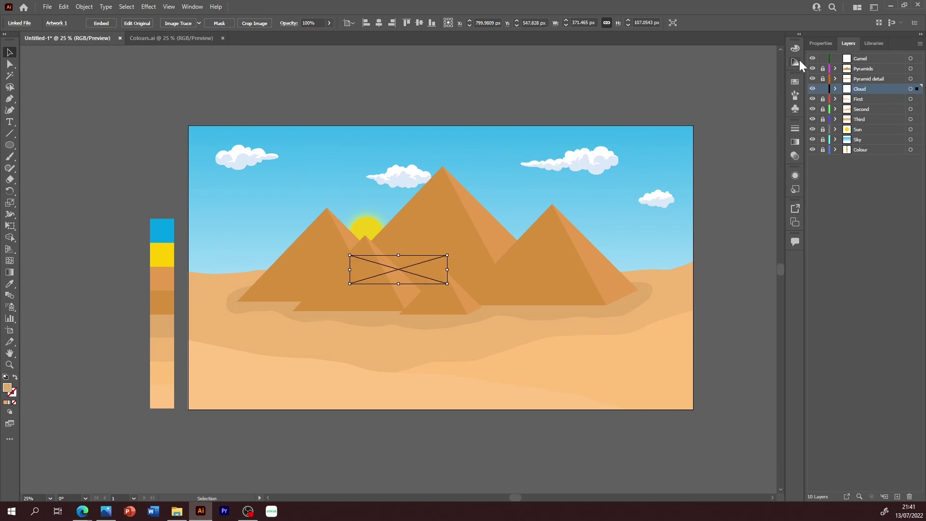
left_click(821, 43)
mouse_move(401, 270)
left_mouse_down()
mouse_move(305, 182)
mouse_move(300, 200)
mouse_move(195, 202)
left_mouse_up()
left_click(880, 111)
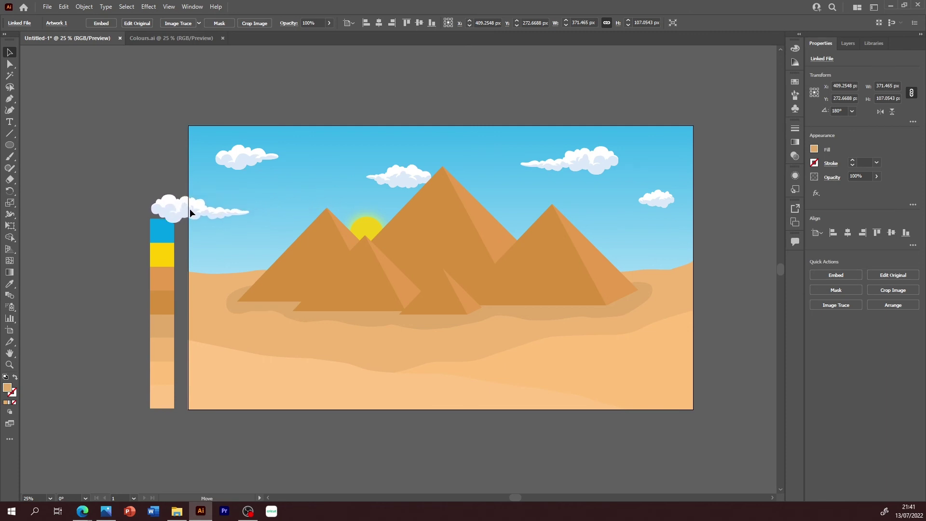
Step: Nudge the left, middle and top clouds, and stretch the small right cloud wider and flatter
left_click_drag(195, 198, 190, 211)
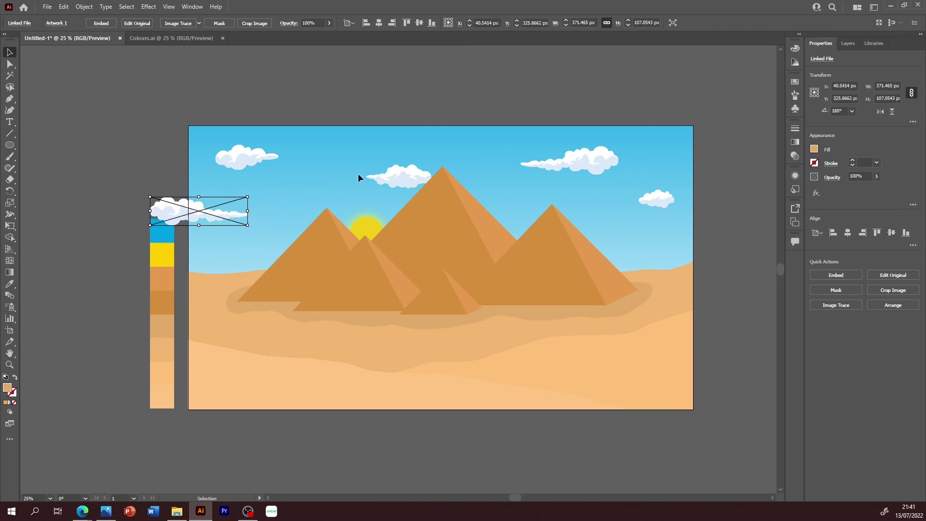
mouse_move(405, 180)
left_mouse_down()
mouse_move(398, 179)
mouse_move(451, 192)
mouse_move(316, 192)
mouse_move(350, 147)
left_mouse_up()
left_click(248, 159)
left_click_drag(247, 150, 239, 145)
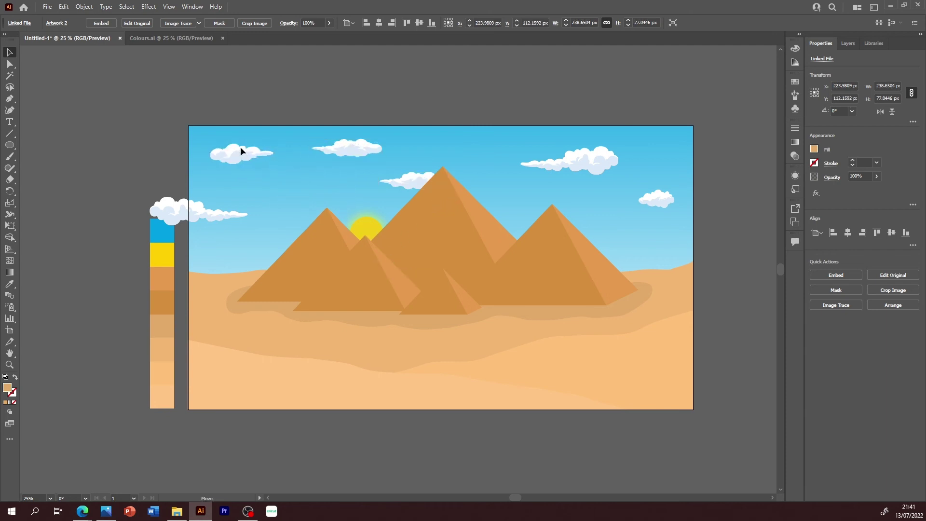
left_click(663, 200)
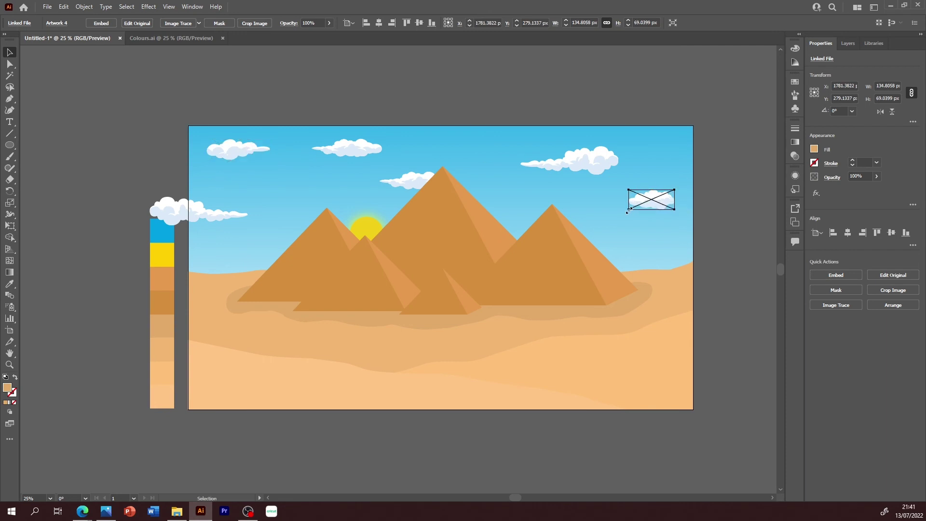
mouse_move(638, 209)
left_mouse_down()
mouse_move(620, 206)
mouse_move(666, 207)
left_mouse_up()
left_click_drag(606, 158, 601, 155)
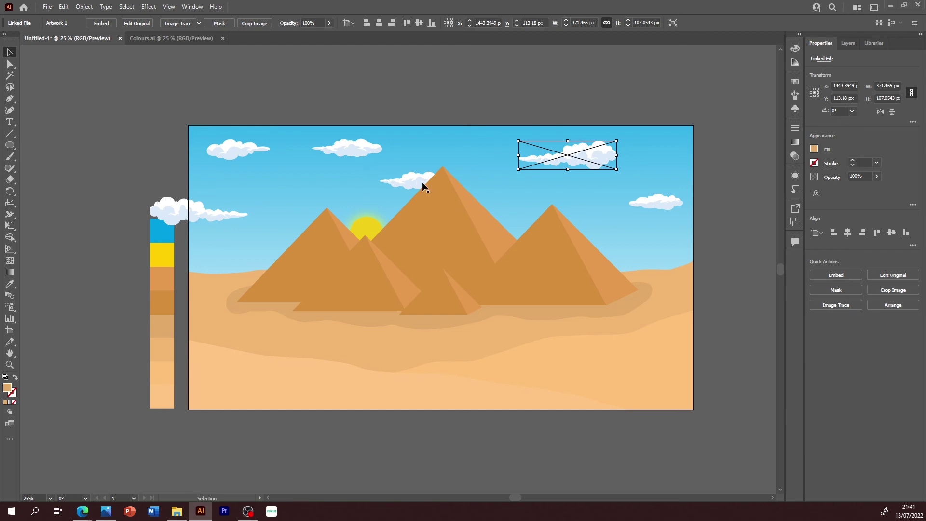
left_click_drag(423, 183, 461, 175)
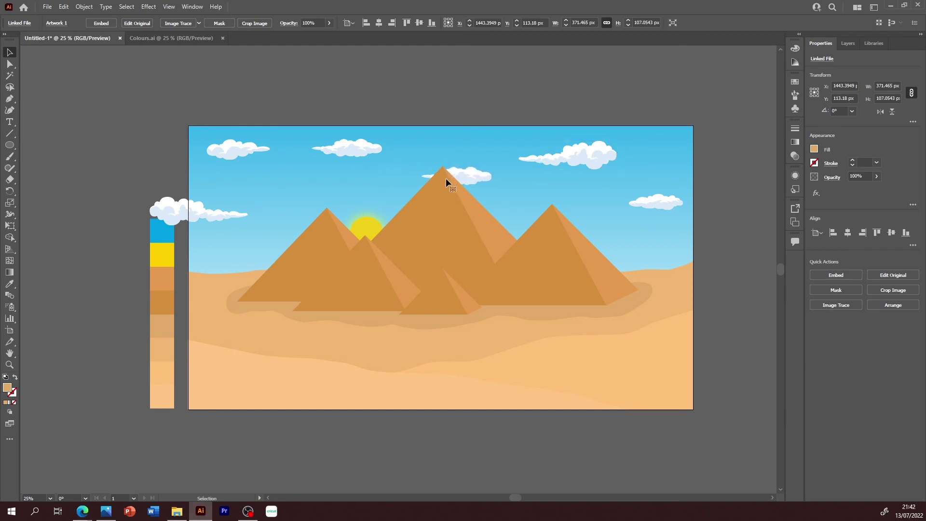
left_click_drag(373, 150, 381, 153)
Step: Flip the left cloud back and rearrange the clouds along the top-left sky and left edge
left_click(667, 207)
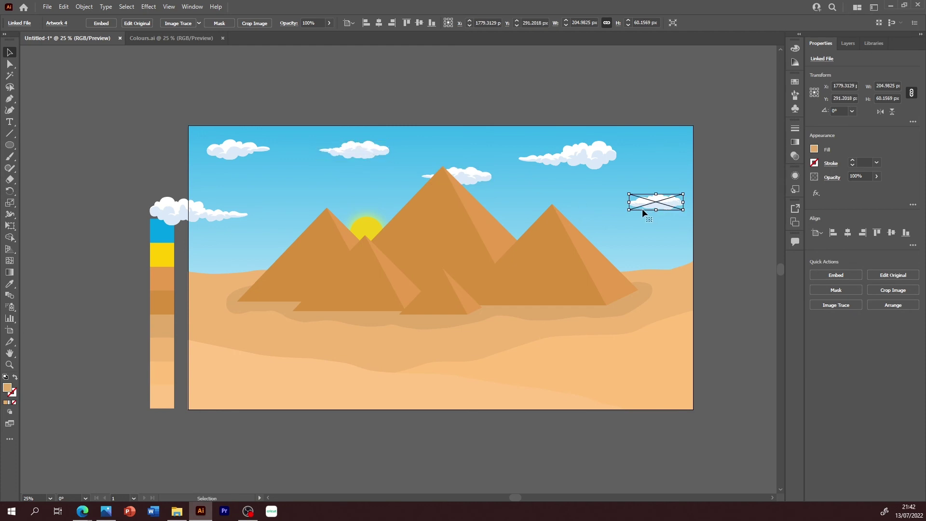
mouse_move(542, 208)
left_mouse_down()
mouse_move(446, 265)
mouse_move(380, 248)
left_mouse_up()
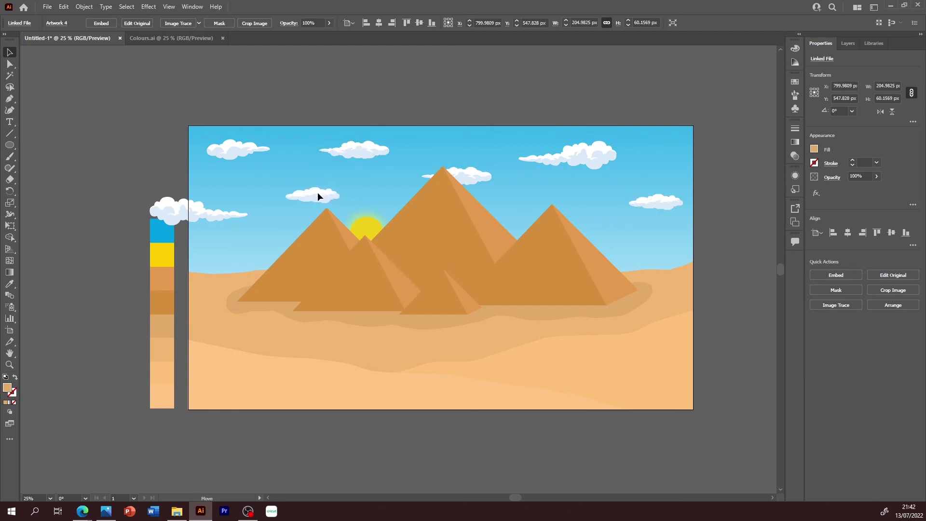
left_click(222, 213)
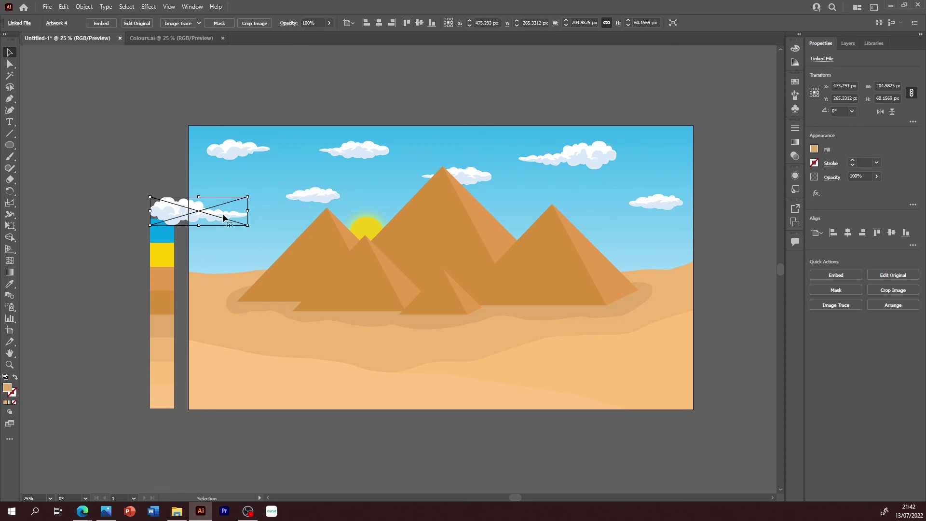
left_click(880, 113)
left_click_drag(224, 213, 208, 208)
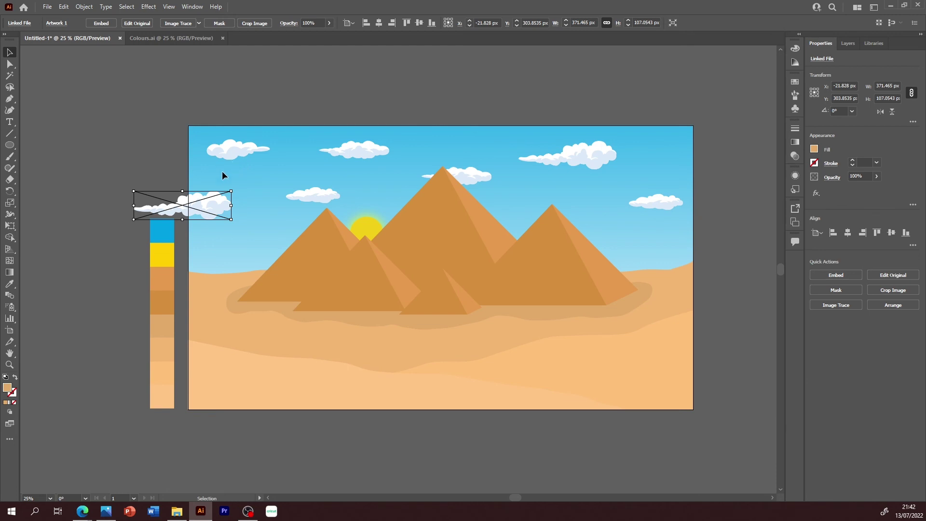
left_click_drag(227, 153, 139, 158)
mouse_move(202, 199)
left_mouse_down()
mouse_move(273, 149)
mouse_move(267, 144)
left_mouse_up()
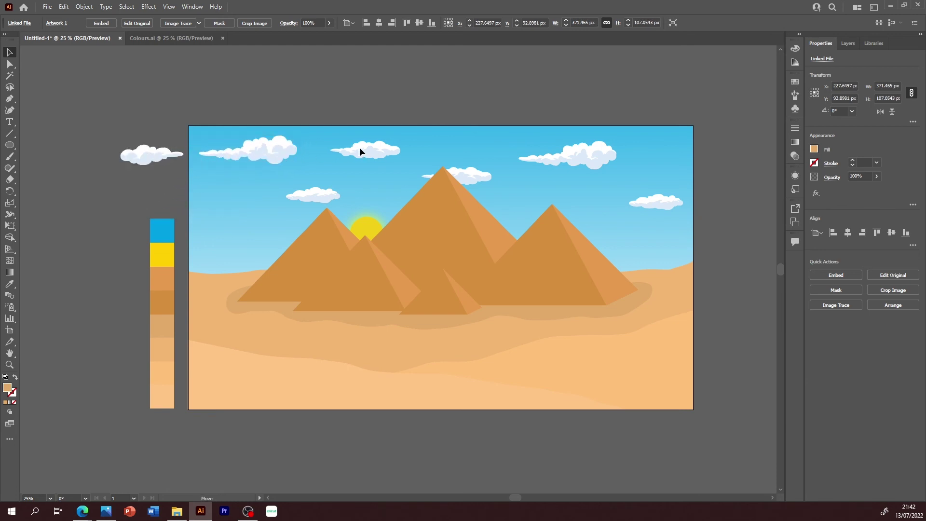
left_click_drag(354, 148, 371, 148)
left_click_drag(169, 150, 211, 207)
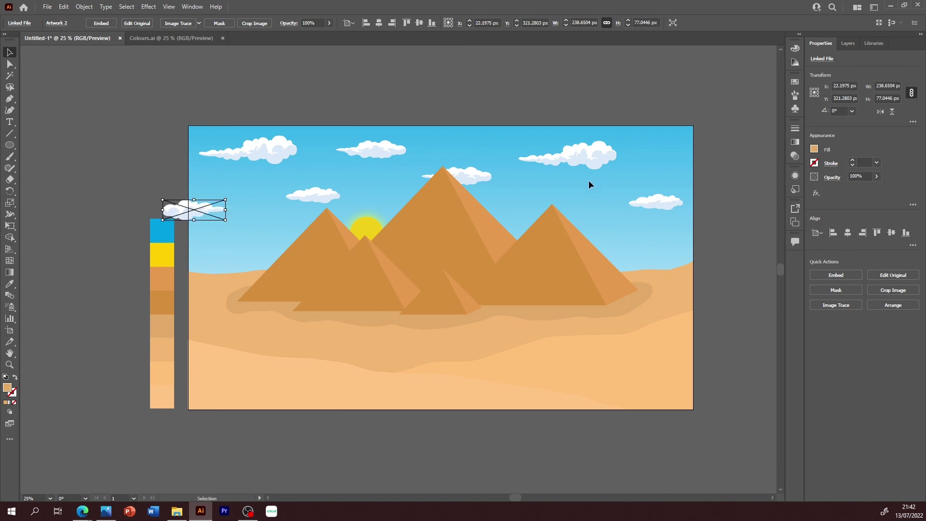
Step: Reposition and flip the right-hand clouds, then select all clouds together
left_click_drag(658, 206, 641, 194)
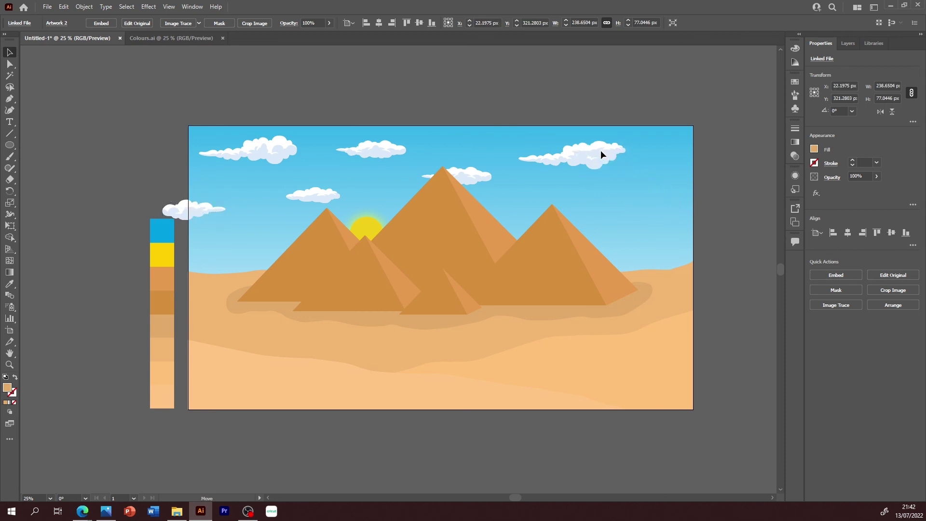
mouse_move(601, 154)
left_mouse_down()
mouse_move(659, 202)
mouse_move(638, 207)
left_mouse_up()
left_click(880, 111)
left_click_drag(603, 155, 594, 163)
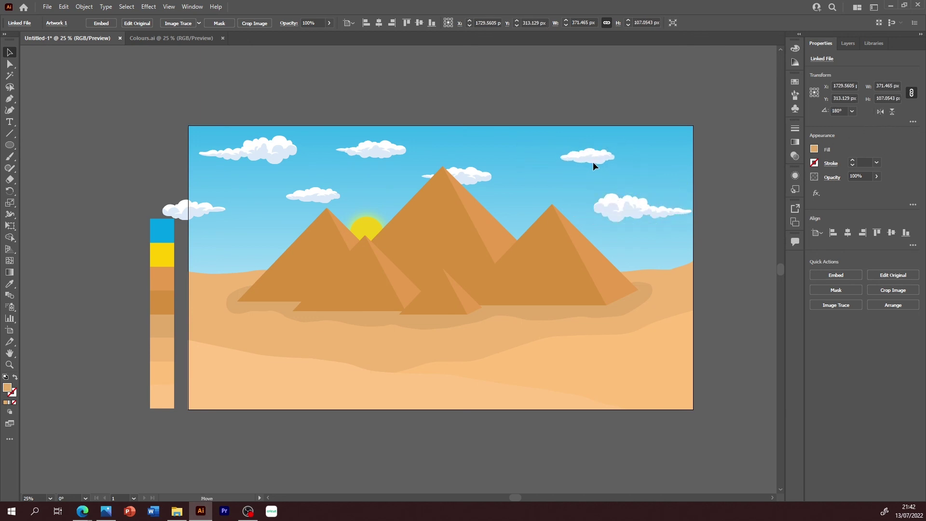
left_click(663, 177)
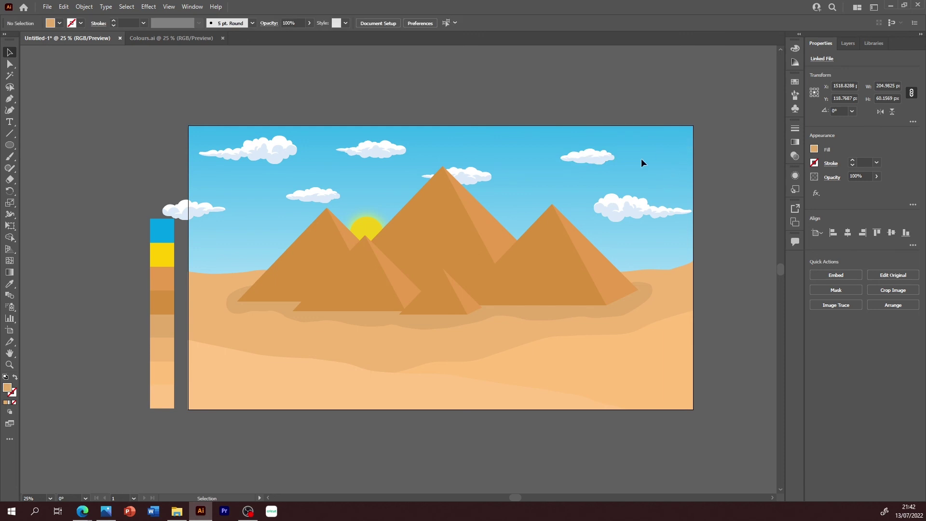
left_click_drag(139, 245, 703, 128)
Step: Set the selected clouds' opacity to 70%
left_click(859, 176)
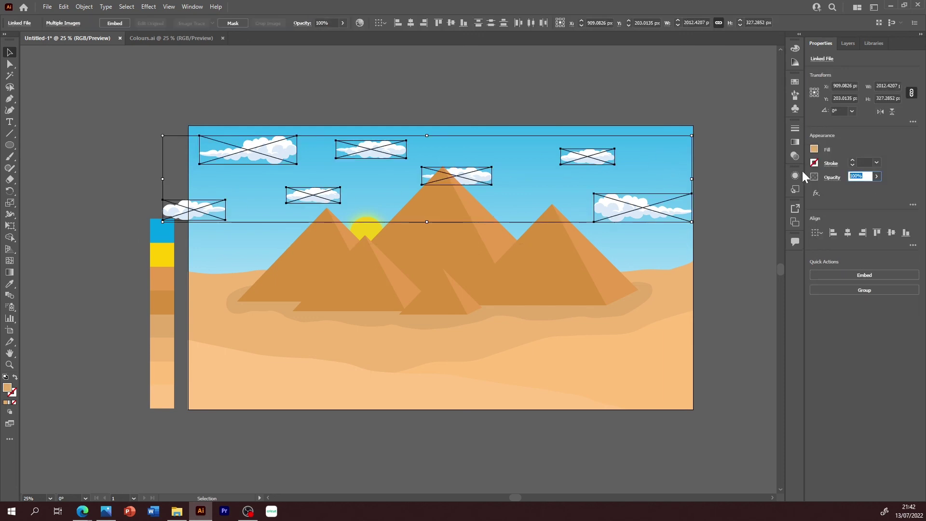
type("70")
key("Return")
key("backslash")
left_click_drag(760, 174, 760, 175)
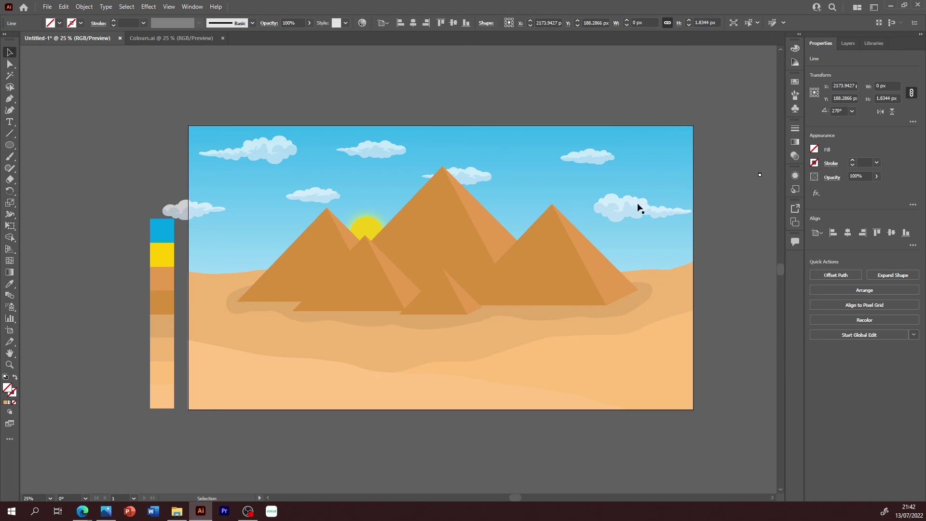
Step: Nudge the small top-right cloud and the larger right cloud into their final spots
key("v")
left_click_drag(640, 201, 617, 154)
left_click(617, 155)
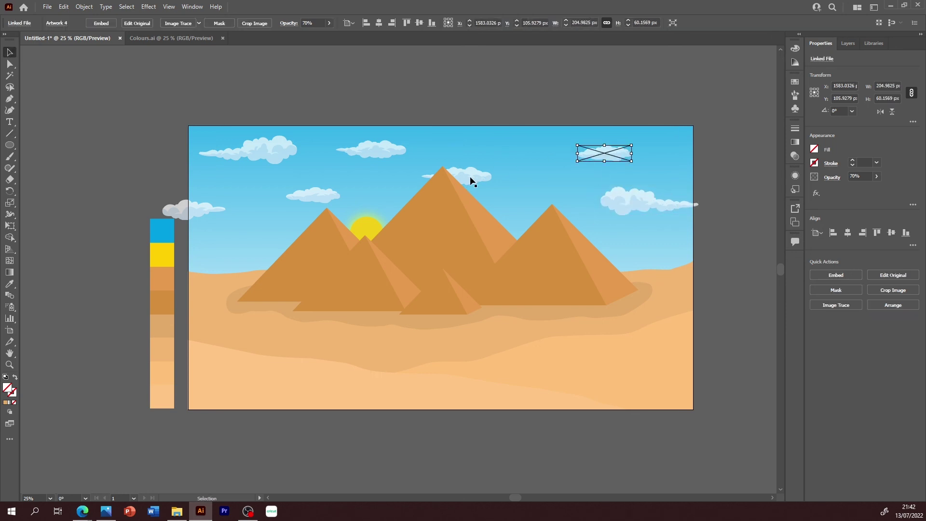
left_click(546, 185)
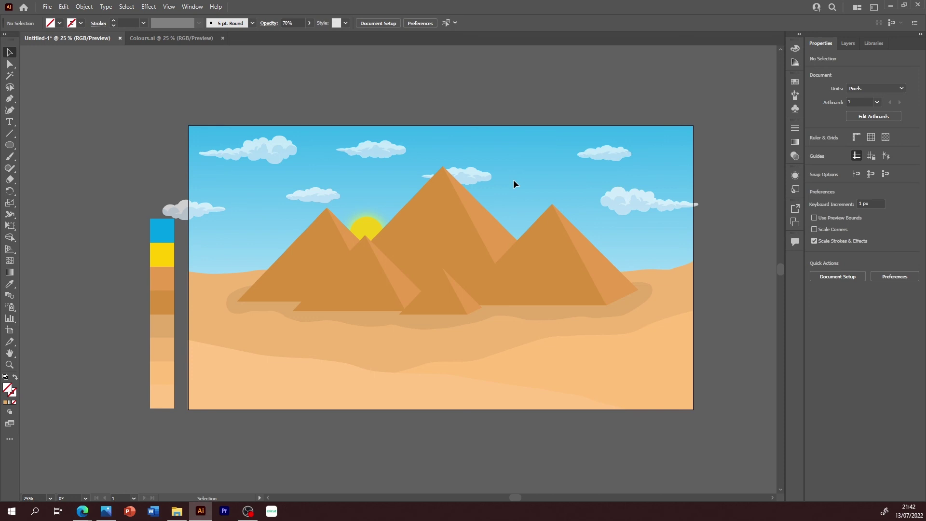
left_click(479, 174)
left_click_drag(616, 155, 612, 151)
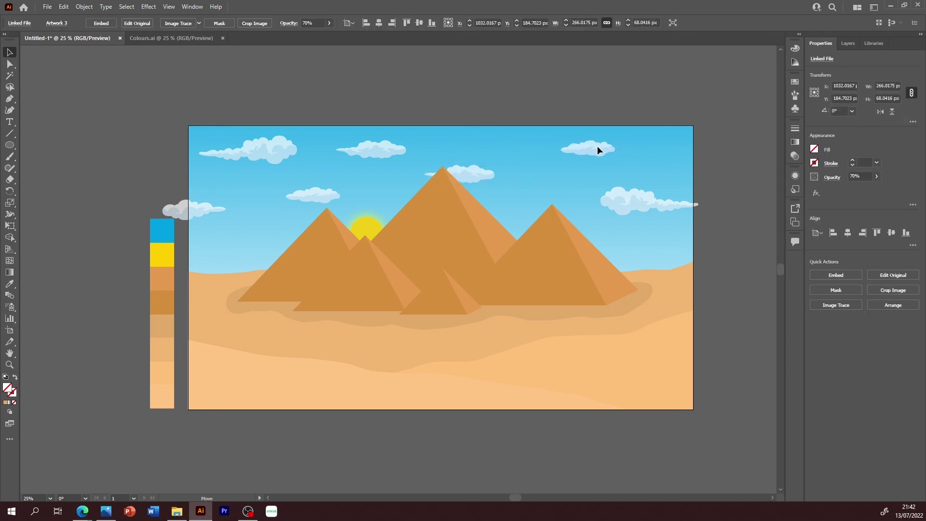
left_click(597, 147)
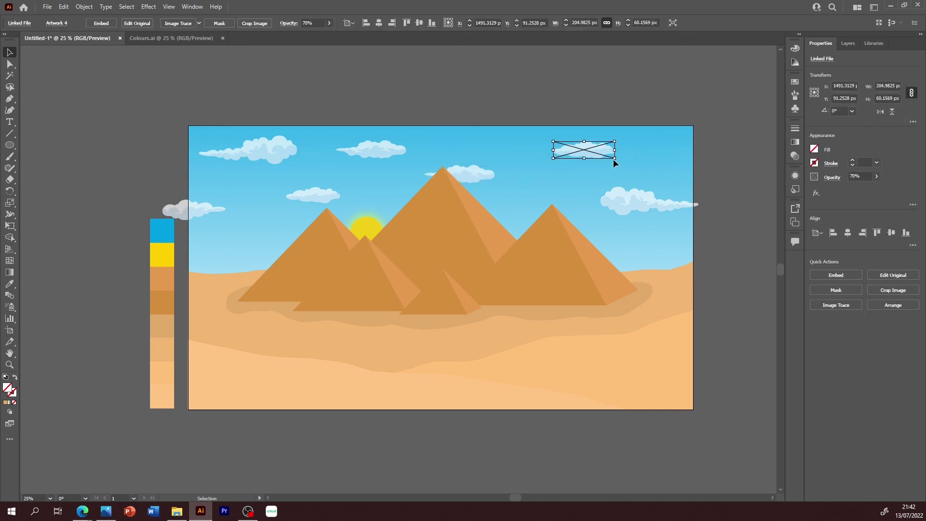
left_click(616, 205)
left_click_drag(599, 201, 591, 202)
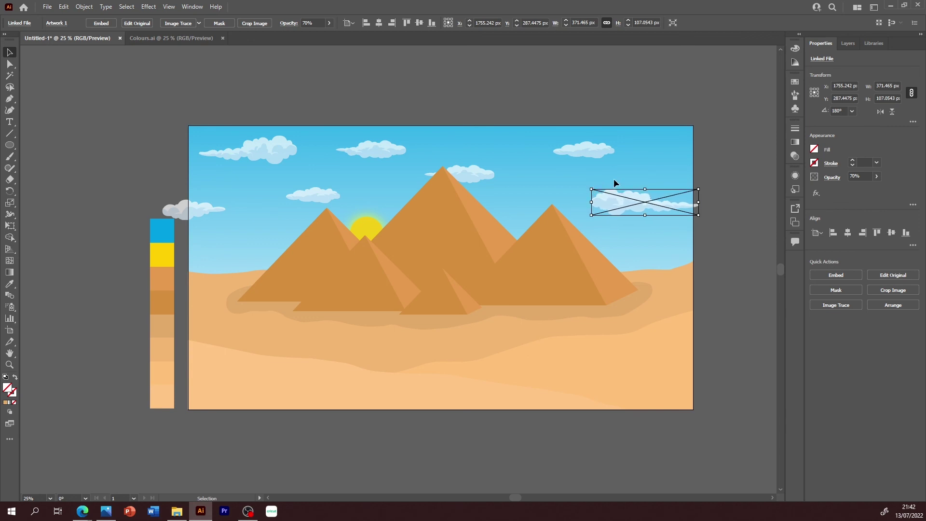
left_click(614, 182)
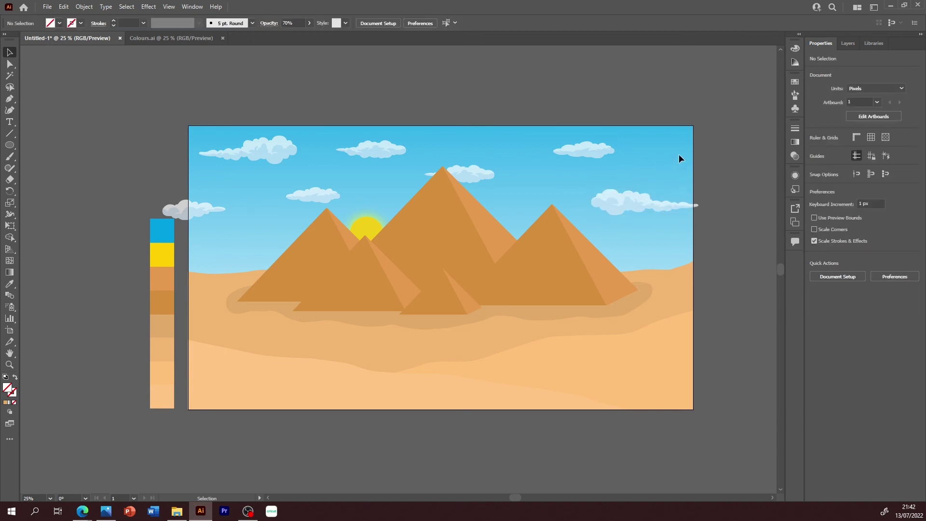
left_click(849, 44)
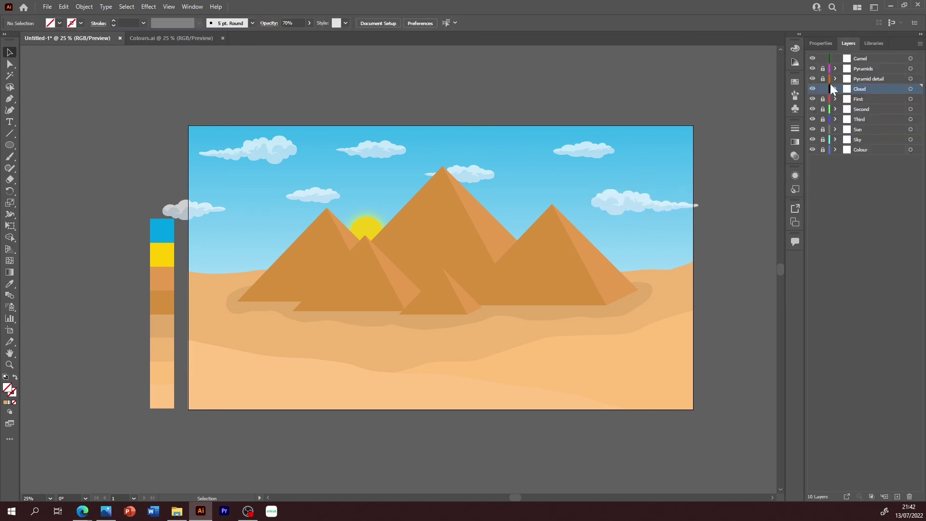
Step: Place the camel on the lower-left dune, layer it below Cloud, and colour it pyramid orange-brown
left_click(861, 58)
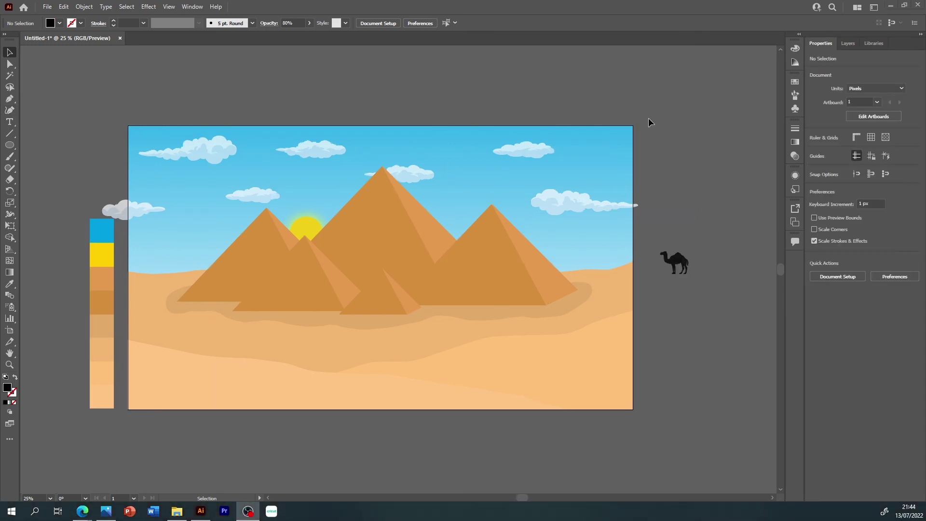
mouse_move(675, 272)
left_mouse_down()
mouse_move(523, 257)
mouse_move(298, 357)
left_mouse_up()
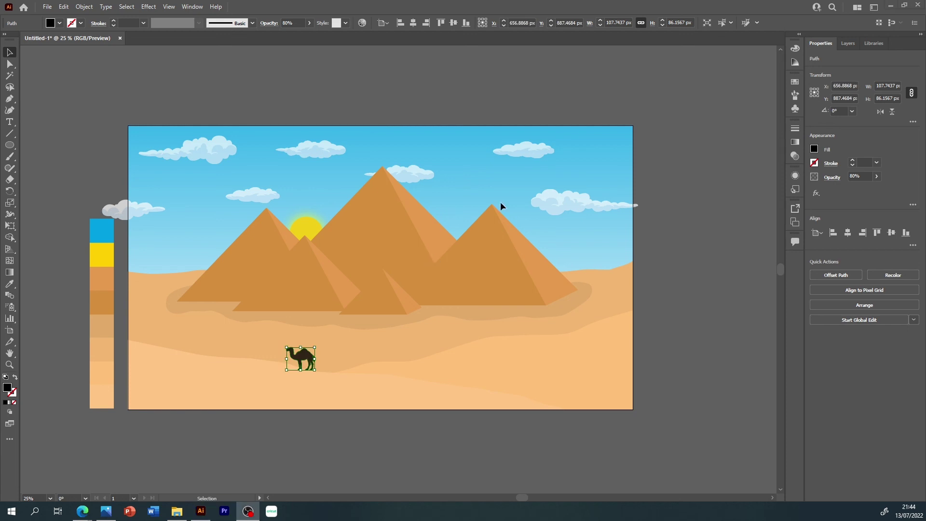
left_click(849, 43)
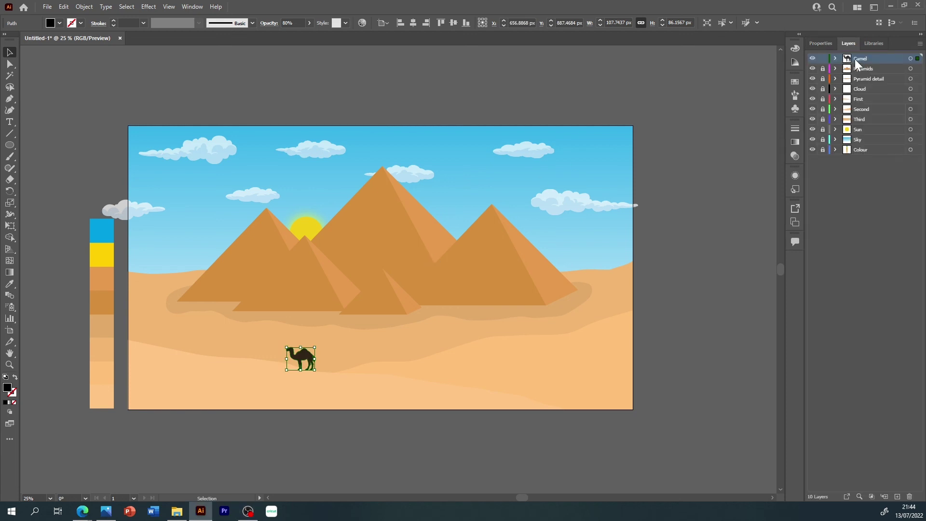
left_click_drag(855, 62, 863, 97)
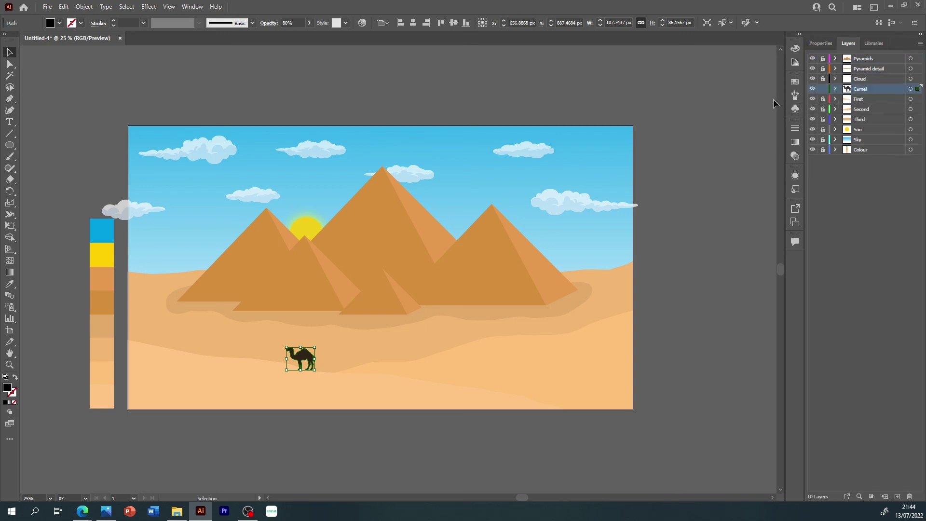
key("i")
left_click(398, 253)
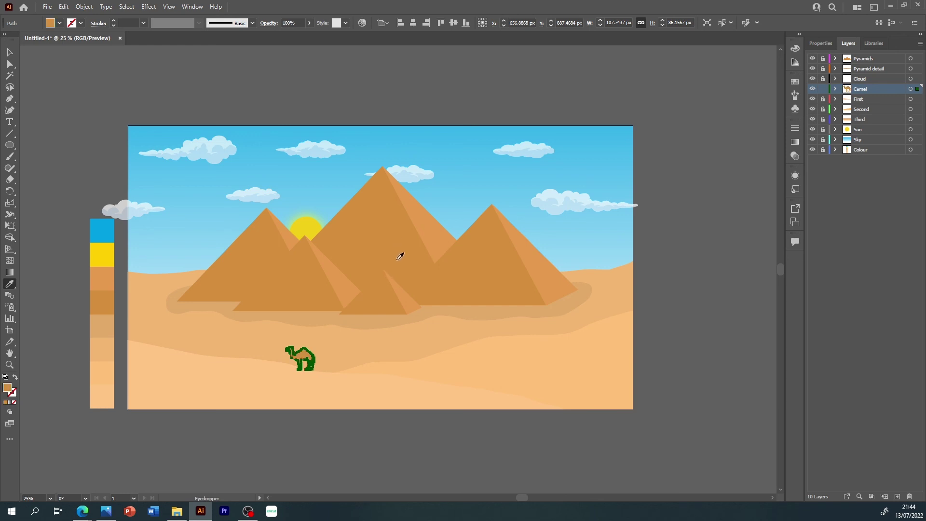
Step: Move the Camel layer below the First layer
key("v")
left_click(437, 341)
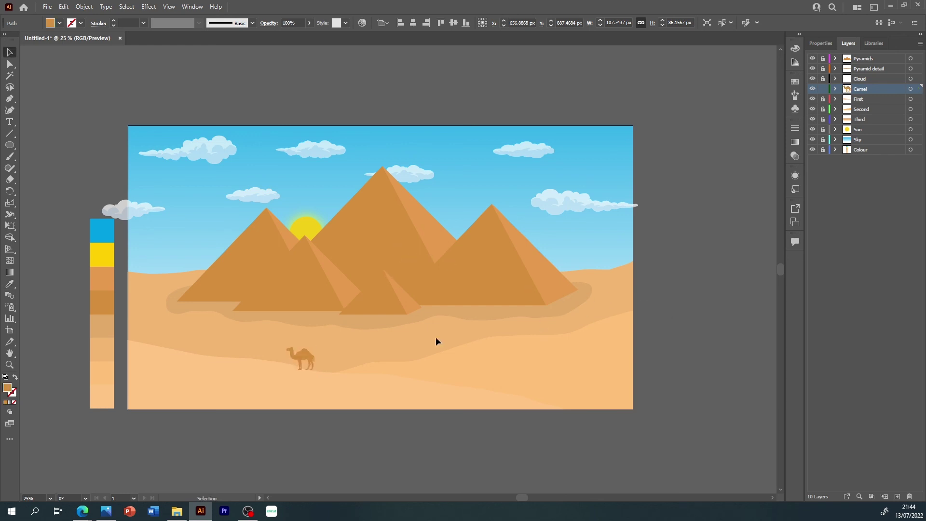
left_click(305, 353)
left_click_drag(861, 112, 861, 106)
Step: Tilt the camel slightly and move it left and up on the dune
key("ctrl+equal")
key("ctrl+equal")
key("ctrl+equal")
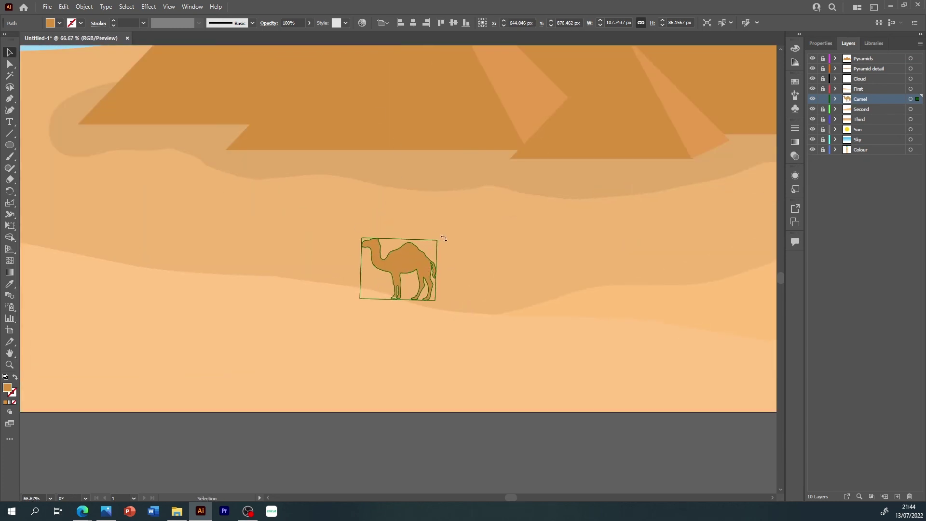
mouse_move(433, 235)
left_mouse_down()
mouse_move(440, 244)
mouse_move(383, 259)
left_mouse_up()
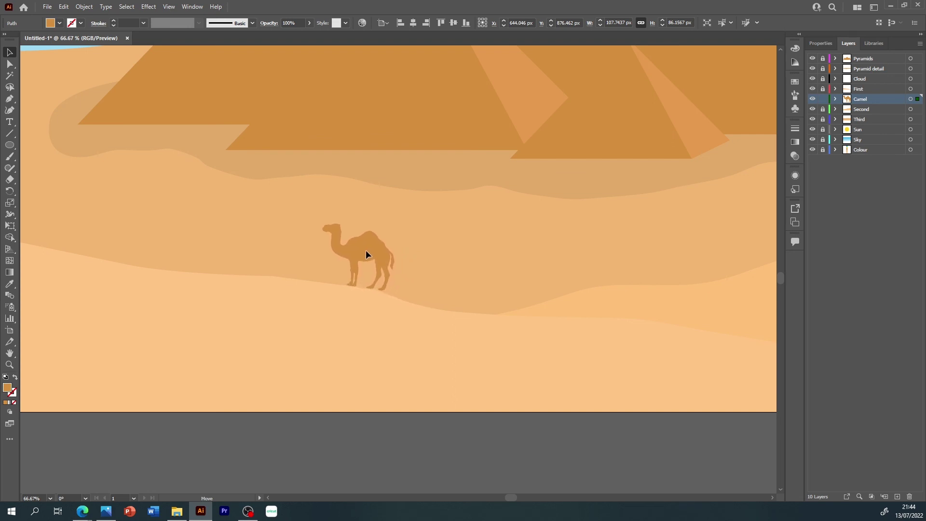
mouse_move(382, 259)
left_mouse_down()
mouse_move(324, 244)
mouse_move(353, 219)
mouse_move(311, 239)
left_mouse_up()
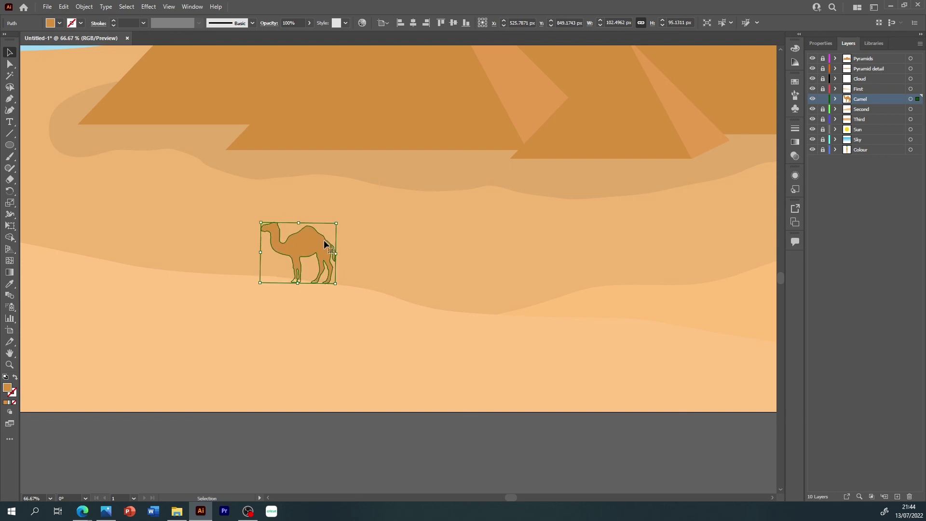
key("a")
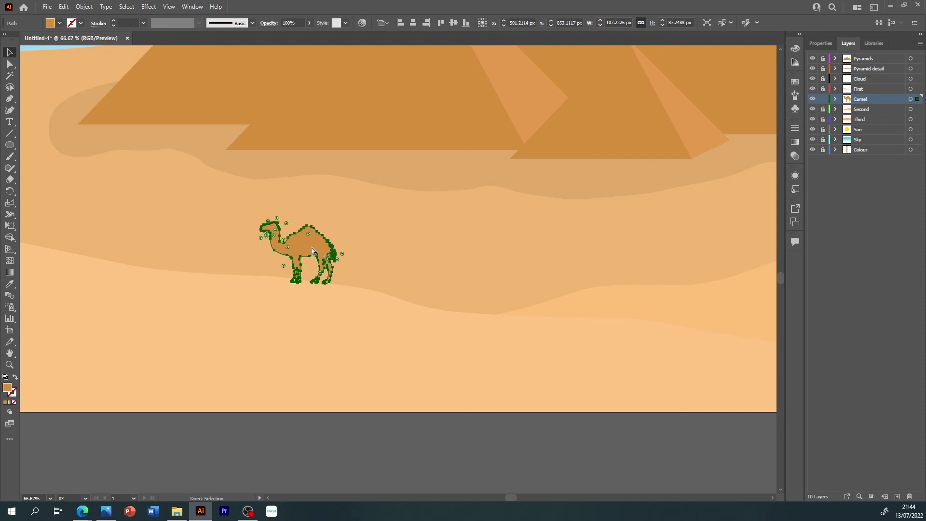
key("f")
key("v")
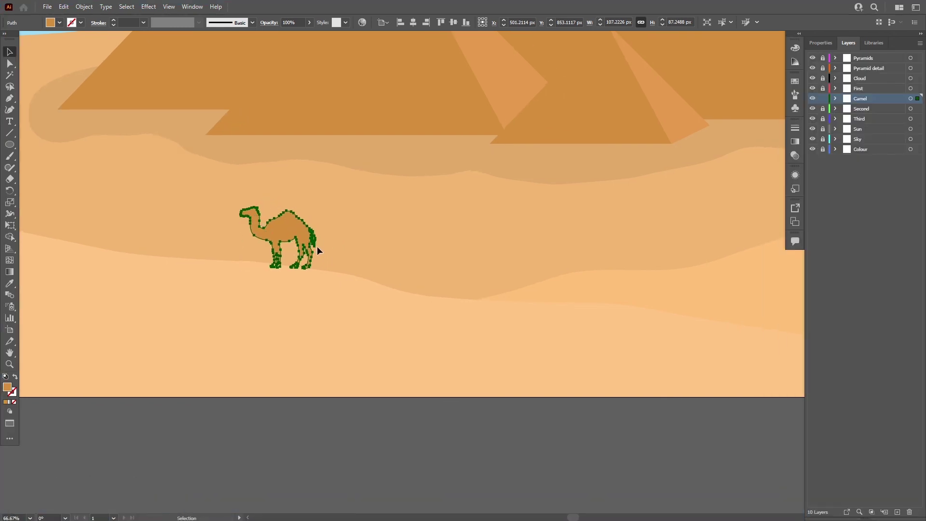
left_click(316, 246)
key("f")
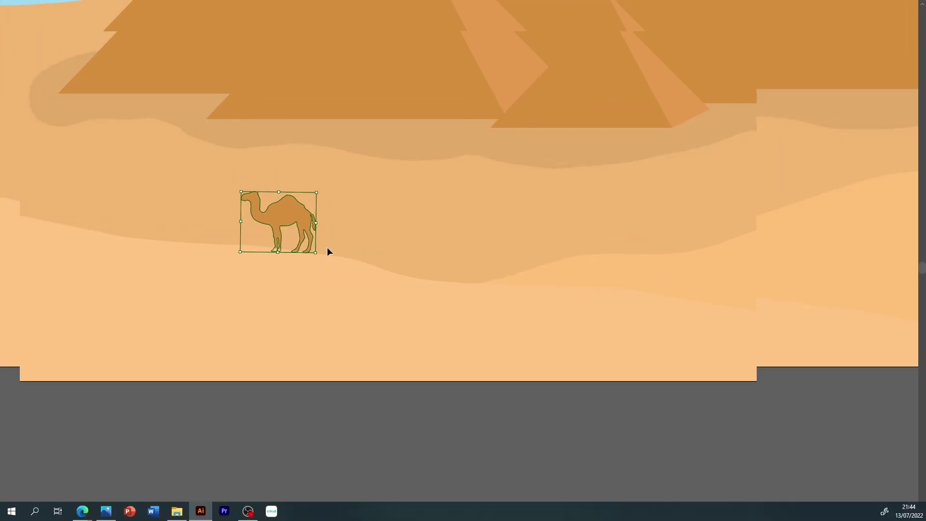
key("f")
key("a")
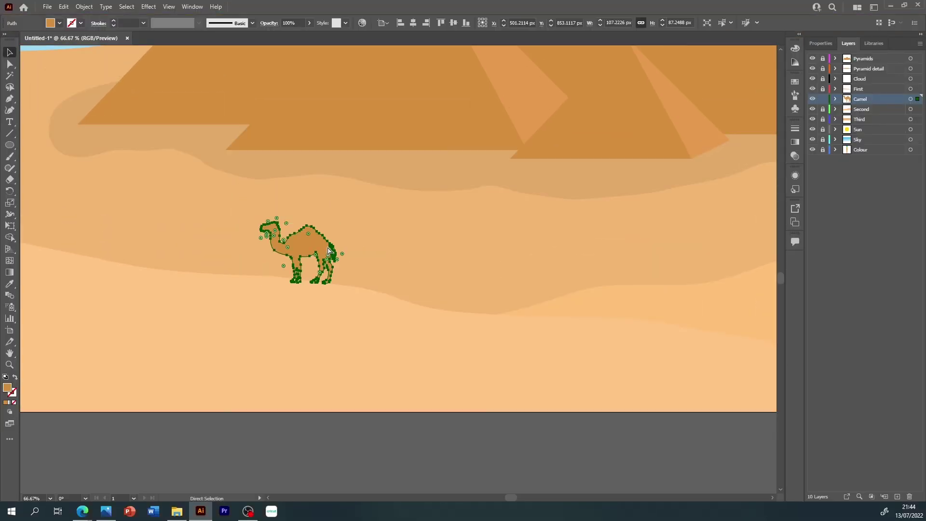
key("v")
Step: Alt-drag a copy of the camel to its lower right
left_click_drag(312, 252, 470, 277)
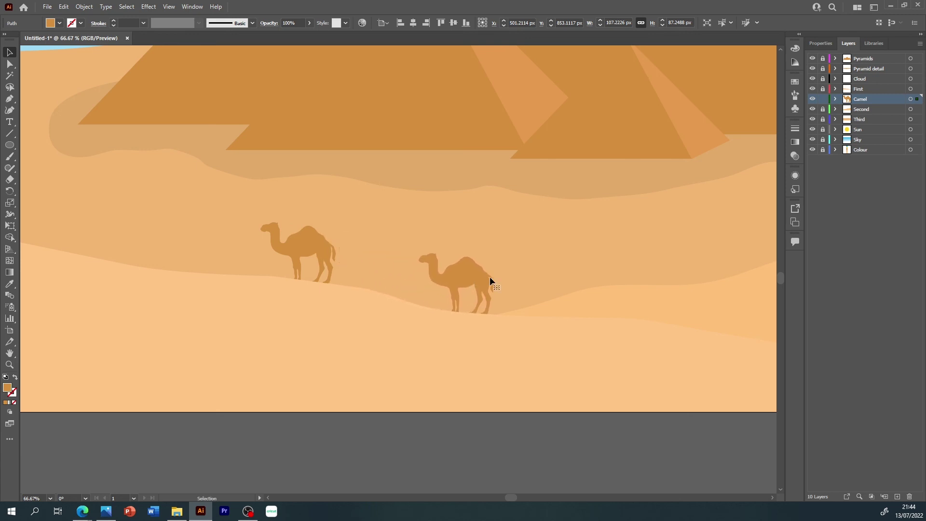
left_click(554, 265)
key("ctrl+minus")
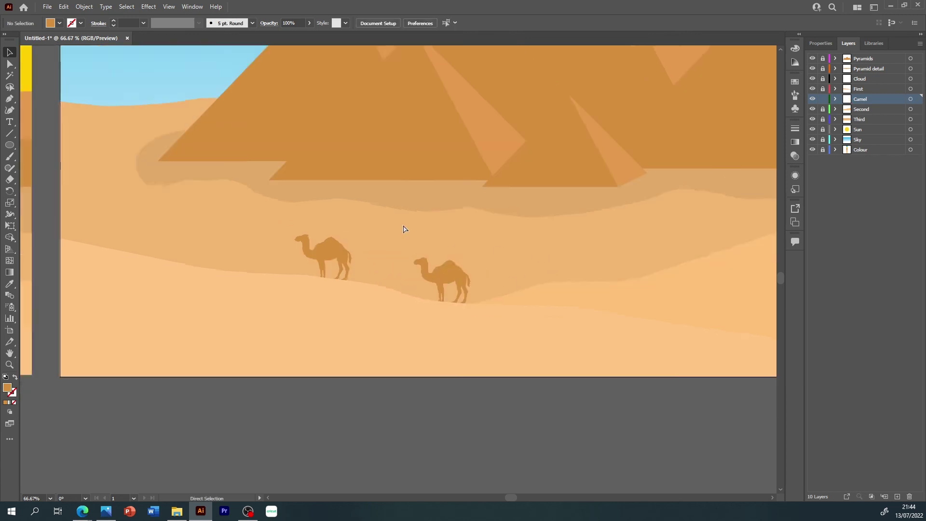
key("ctrl+minus")
key("ctrl+minus")
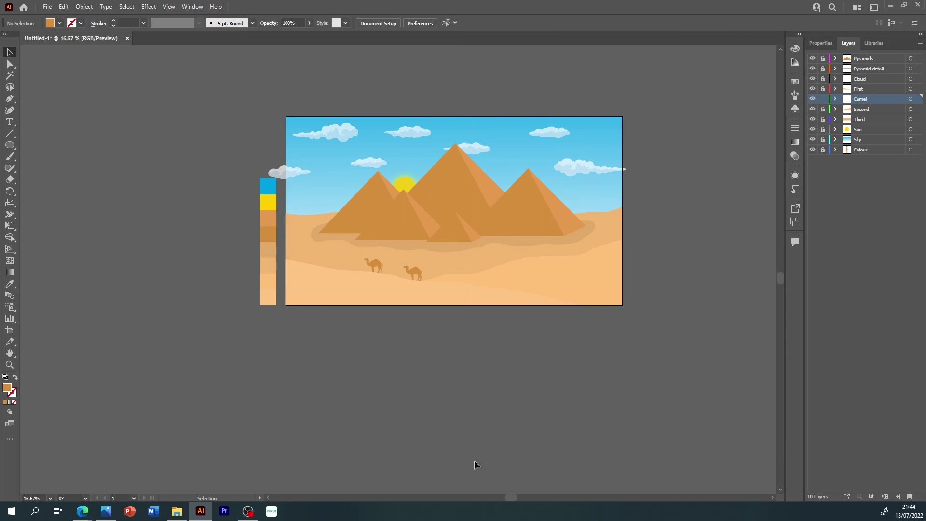
Step: Hide the Colour swatch layer using its eye icon in the Layers panel
left_click_drag(512, 499, 528, 498)
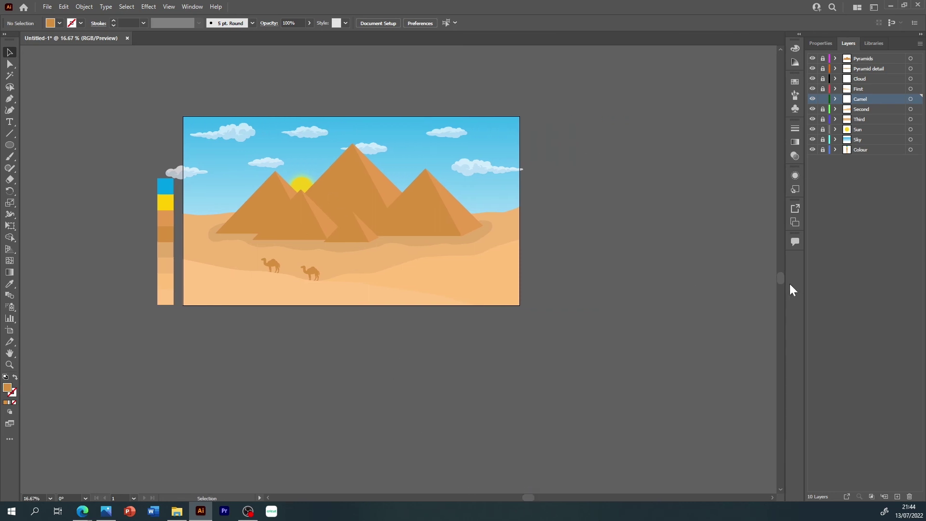
scroll(781, 279, "up", 2)
key("ctrl+plus")
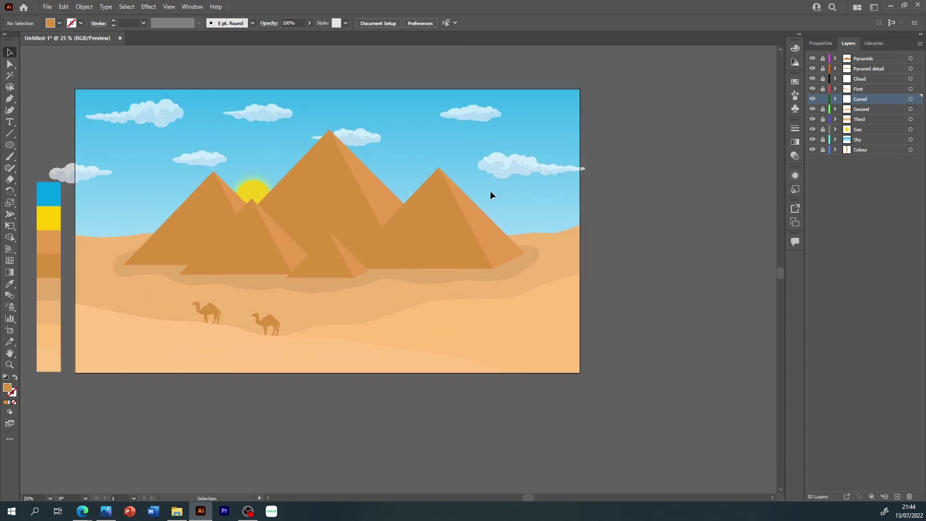
left_click(812, 149)
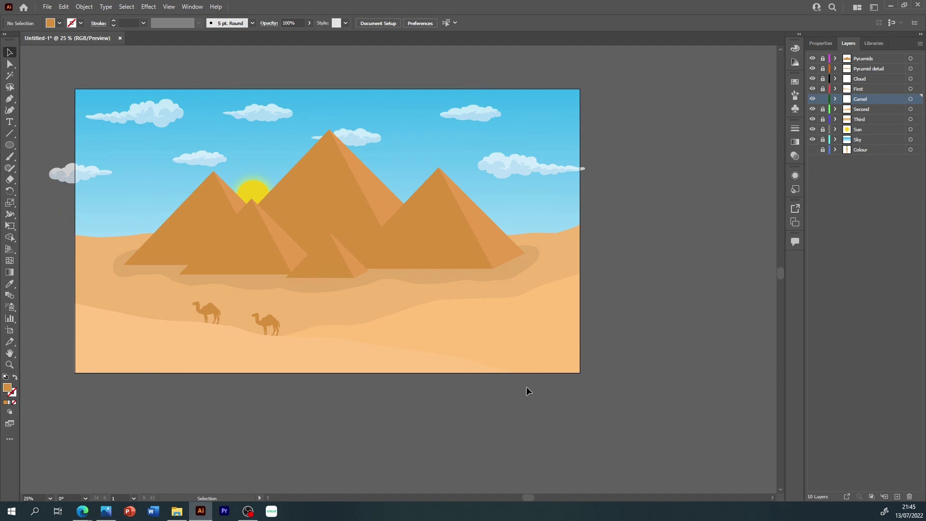
left_click_drag(528, 498, 517, 498)
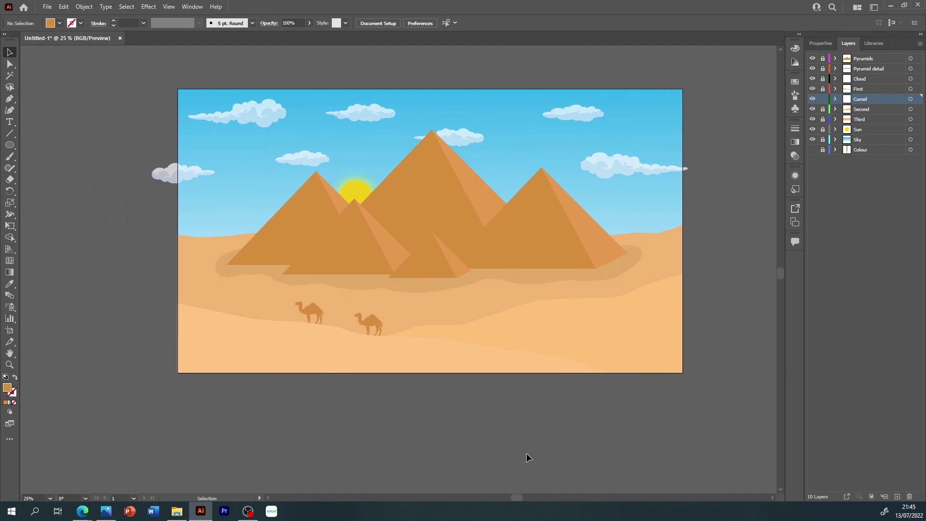